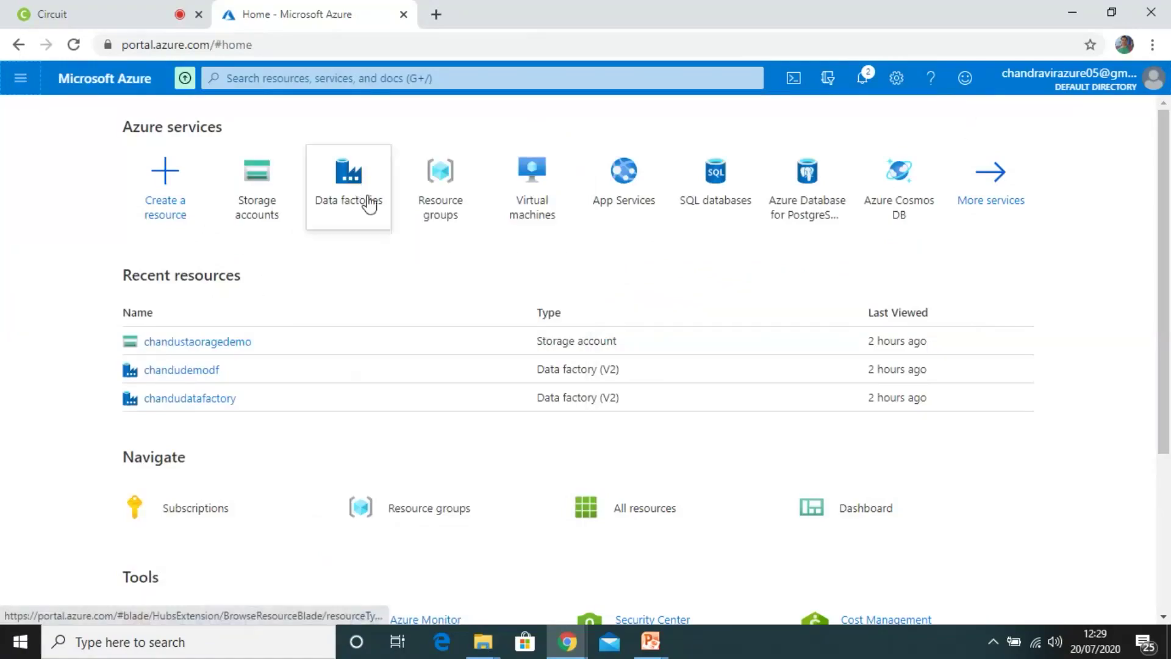
- Start a new data factory, name it Datafactorydemochandu and copy the name
mouse_move(366, 200)
click(456, 234)
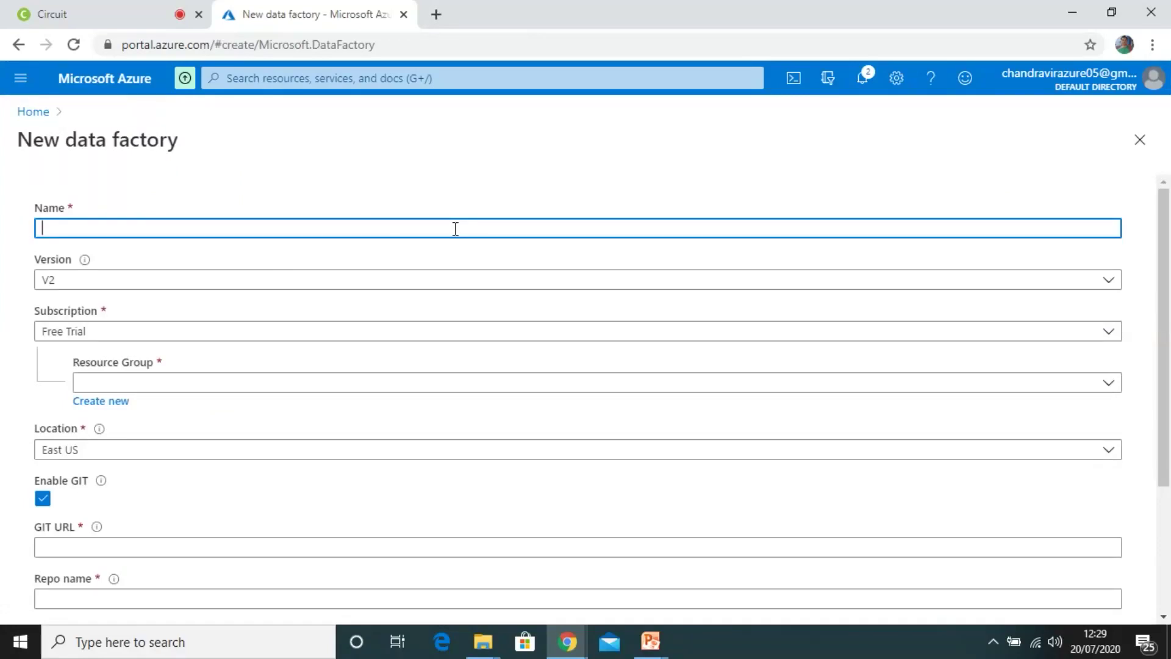
text(A)
key(BackSpace)
key(BackSpace)
text(Dat)
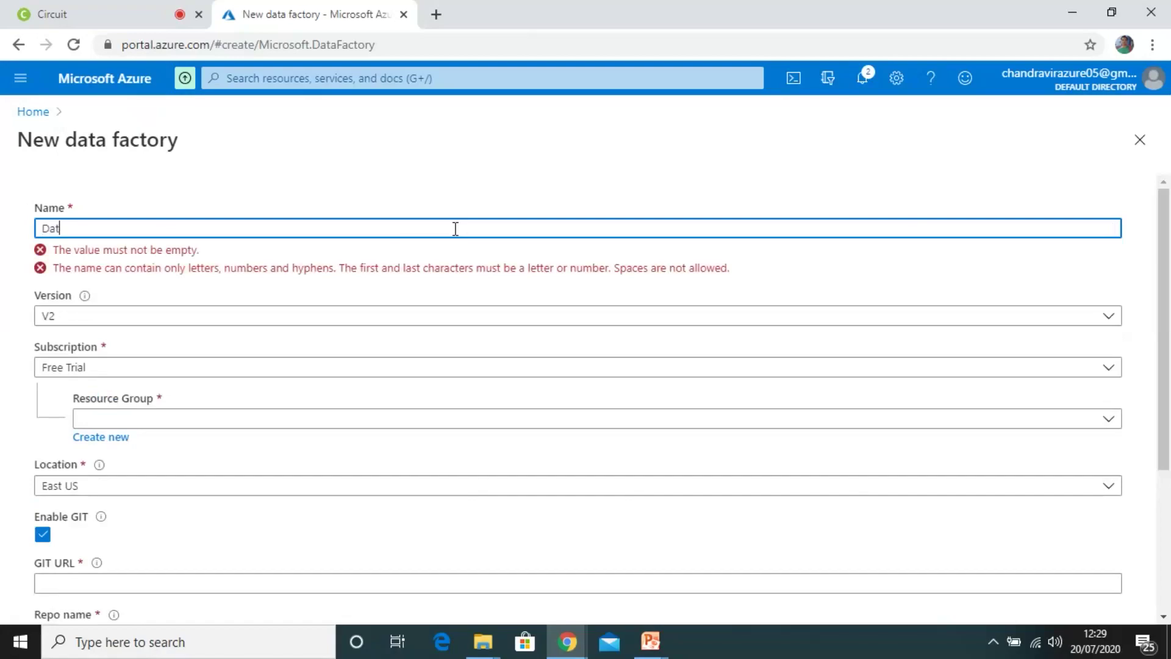
text(afactorydemo)
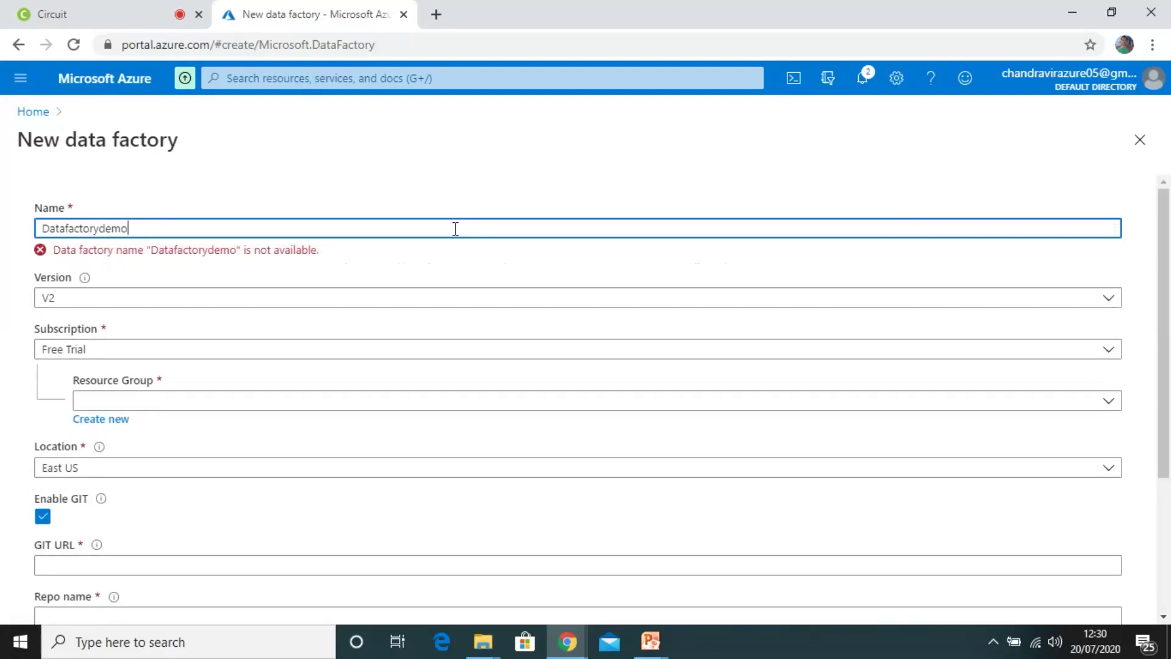
text(chandu)
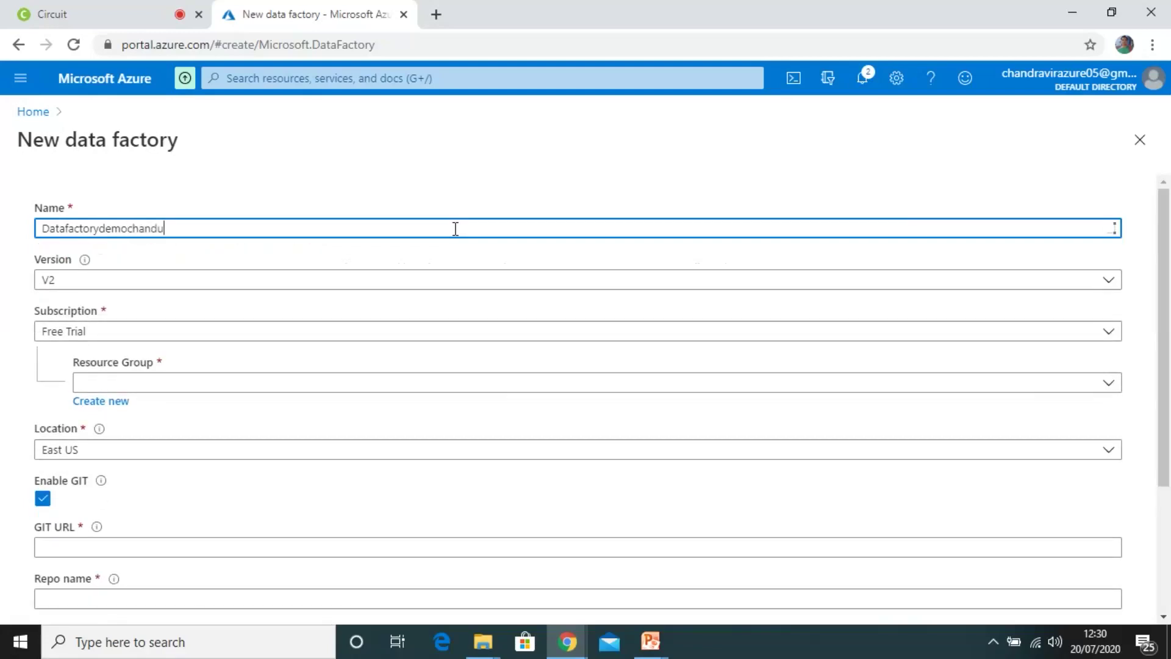
key(ctrl+a)
key(ctrl+c)
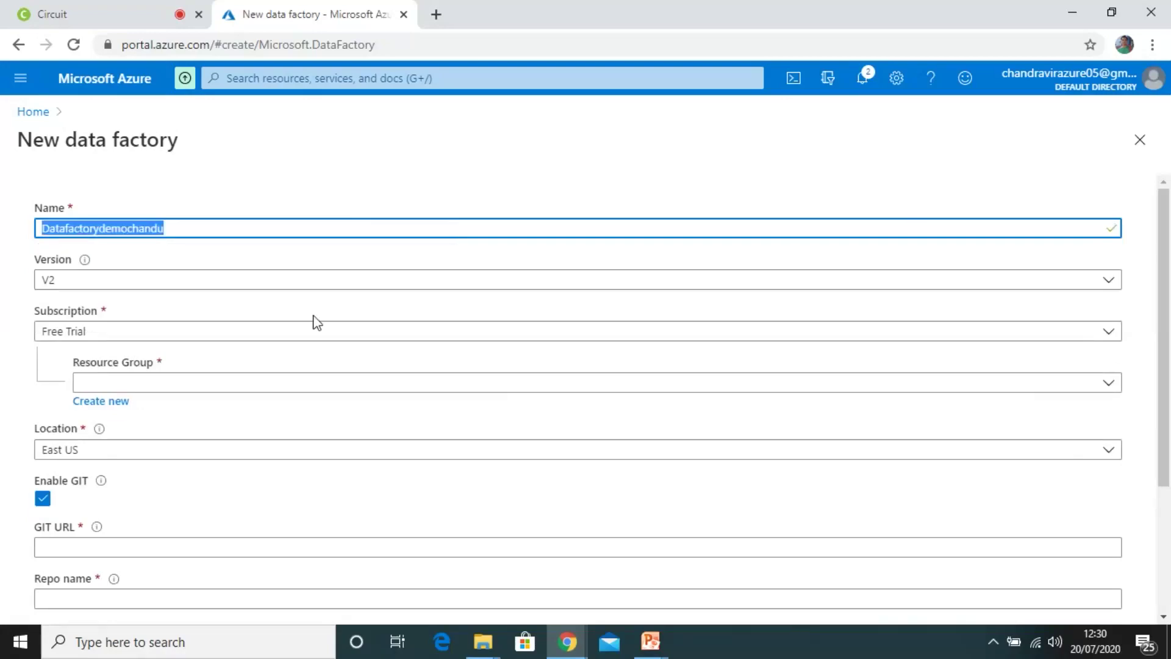
- Select the Free Trial subscription for the new data factory
click(244, 336)
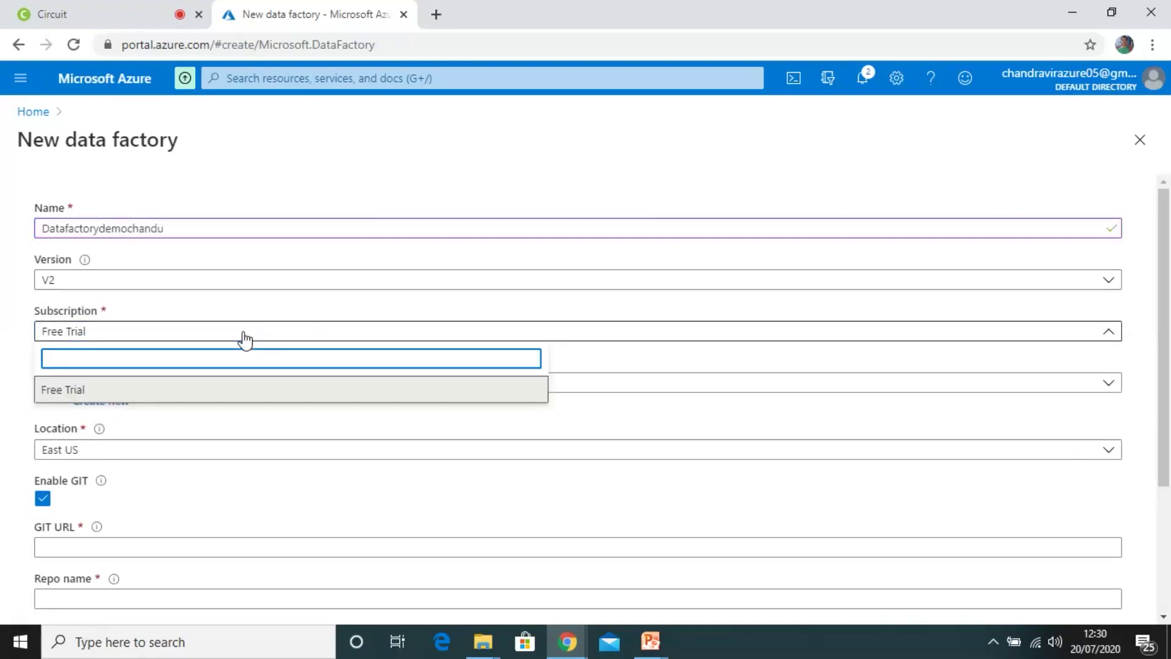
click(226, 388)
click(210, 391)
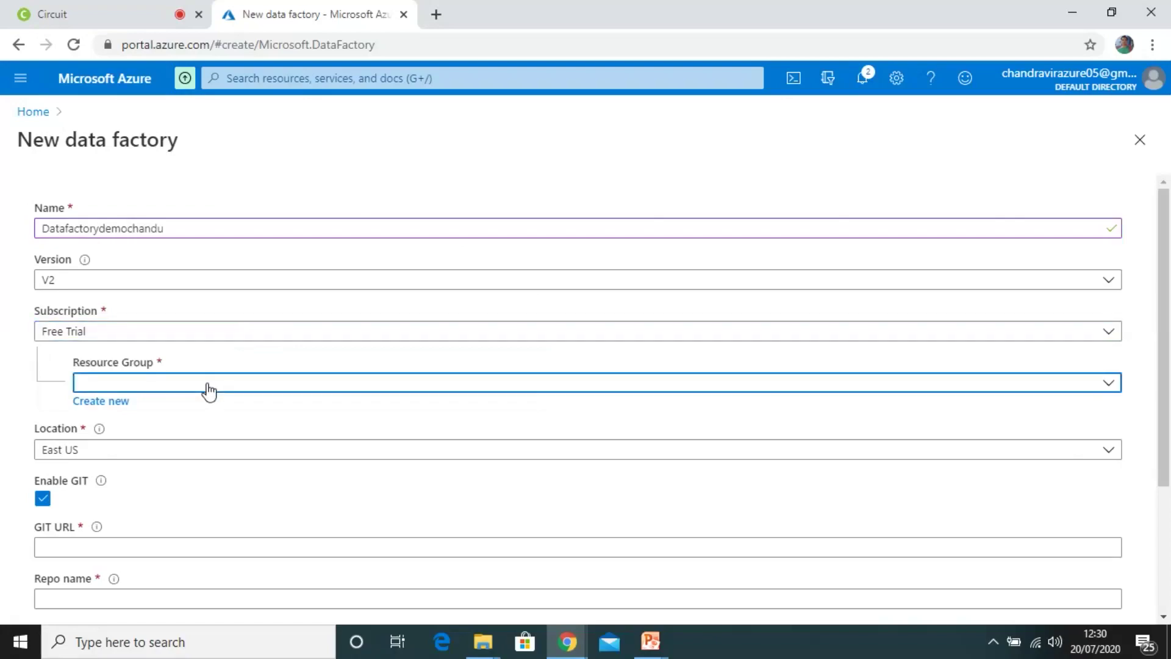
click(7, 404)
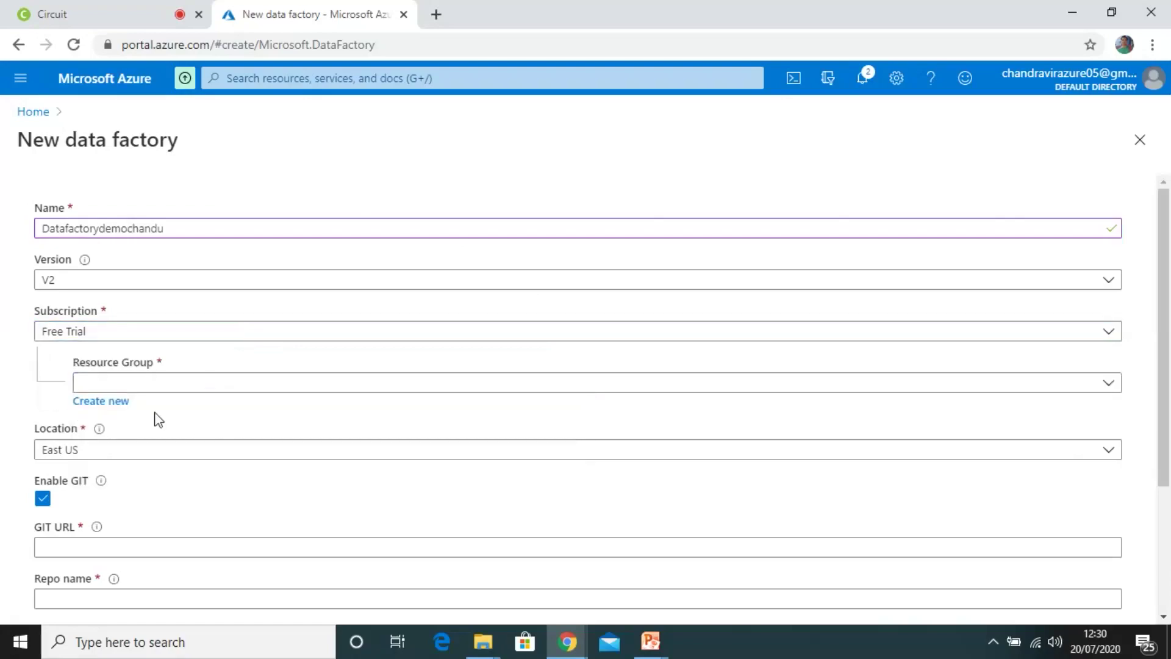
- Create a new resource group named RGdemochandu for the data factory
click(118, 404)
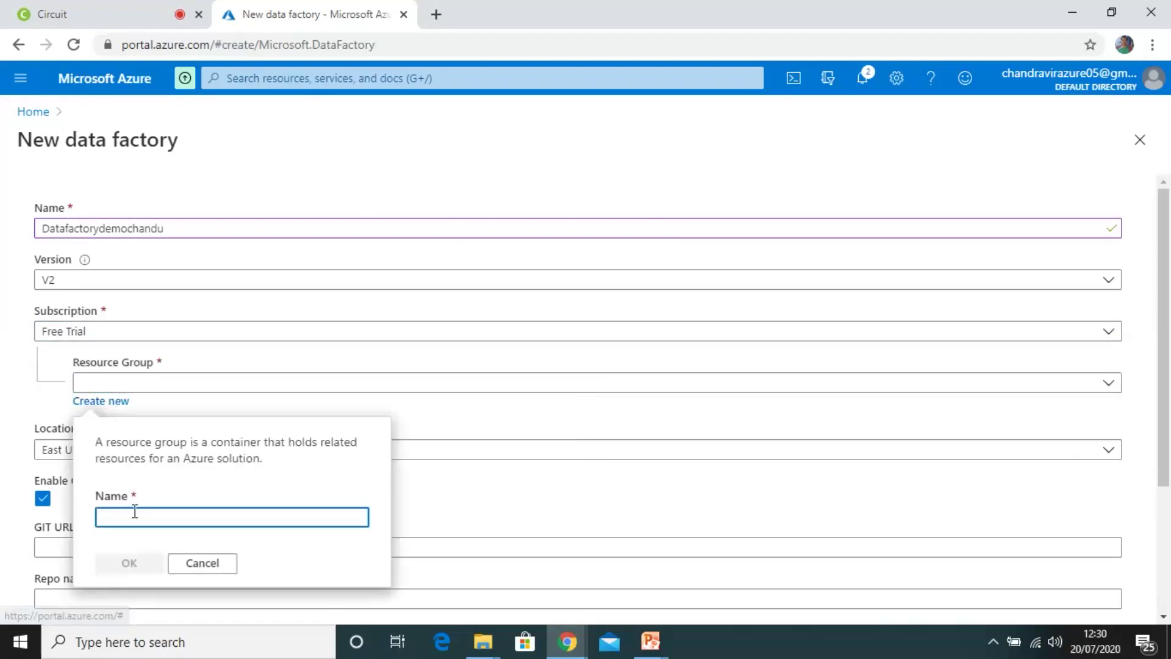
key(ctrl+v)
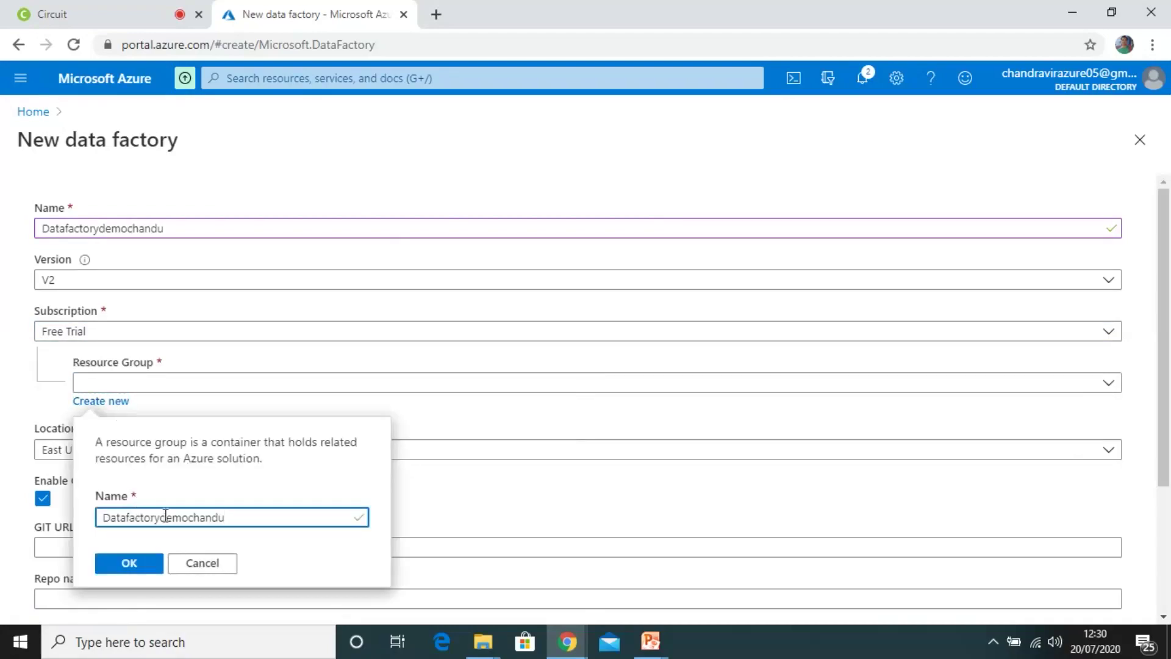
click(162, 517)
key(BackSpace)
key(BackSpace)
key(BackSpace)
key(BackSpace)
key(BackSpace)
key(BackSpace)
key(BackSpace)
key(BackSpace)
key(BackSpace)
key(BackSpace)
key(BackSpace)
text(RG)
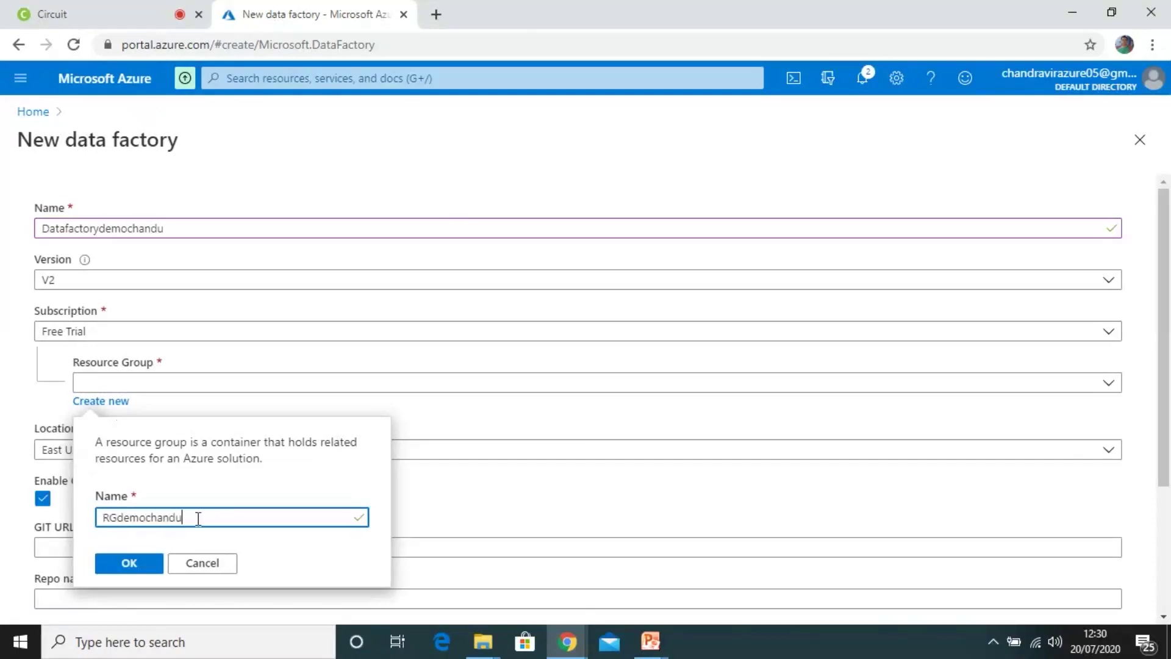
click(141, 563)
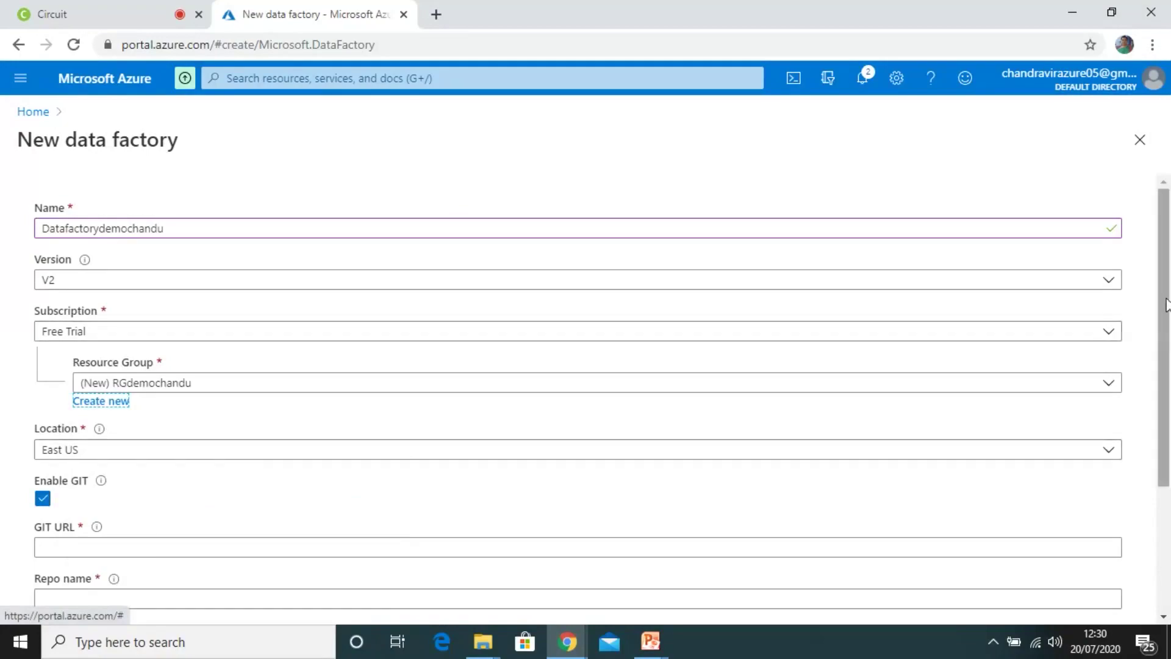
- Disable GIT for the new data factory and create it
drag(1169, 305, 1170, 368)
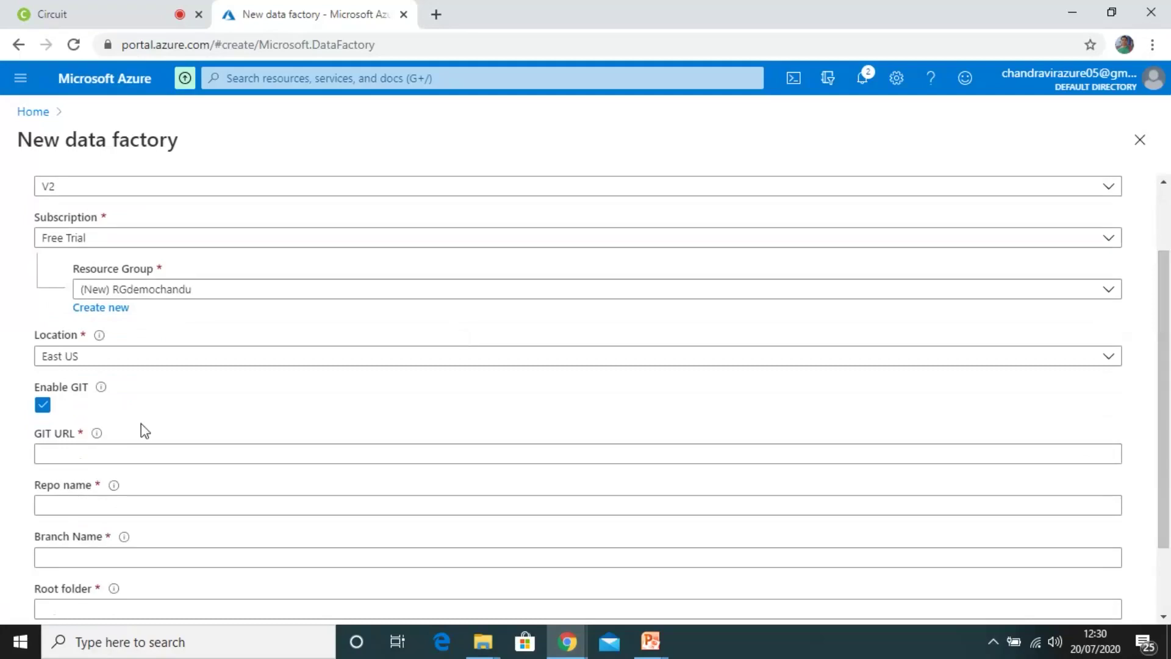
click(80, 459)
click(48, 413)
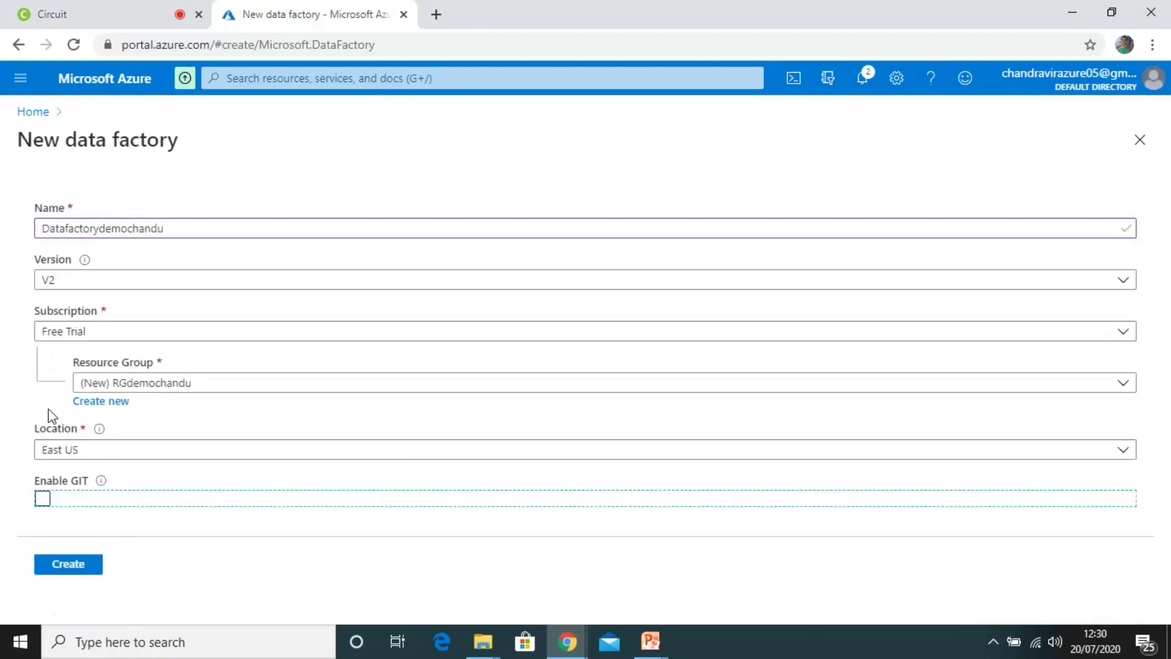
click(69, 565)
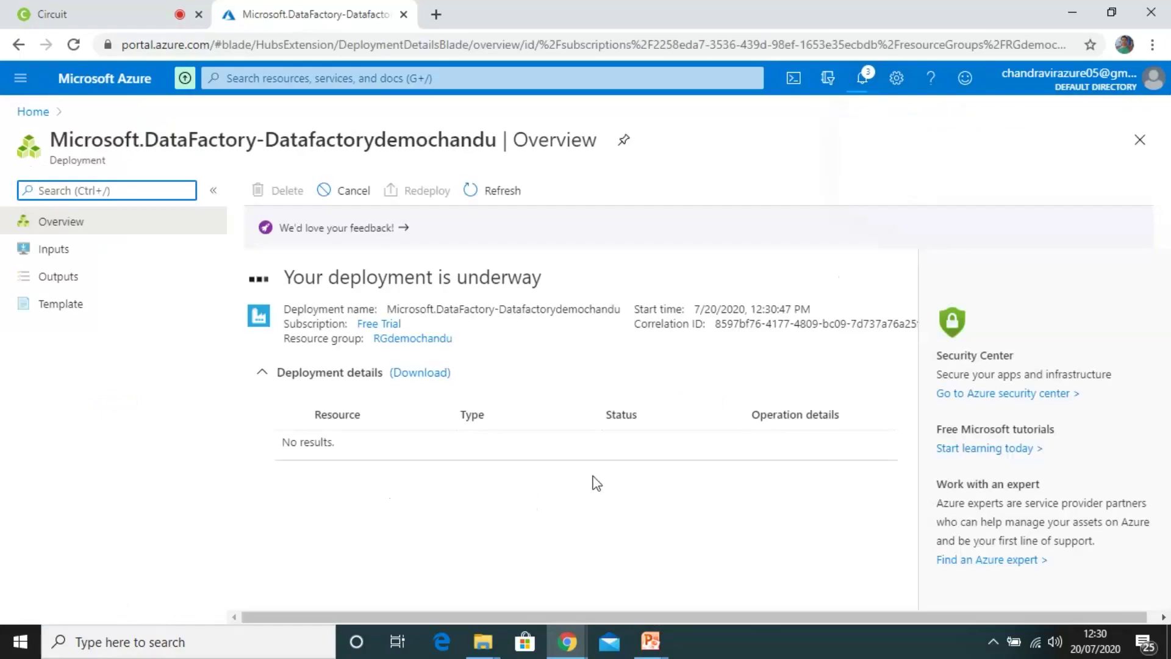
- Refresh the deployment, open the deployed data factory resource and launch its Author & Monitor workspace
click(470, 192)
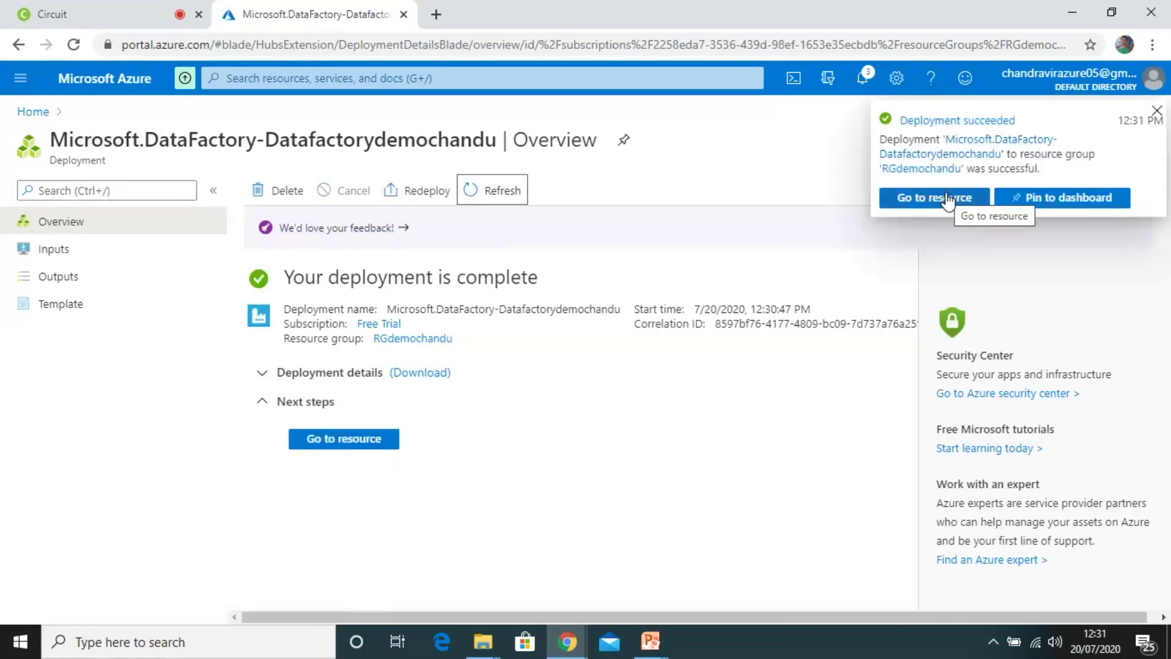
click(367, 439)
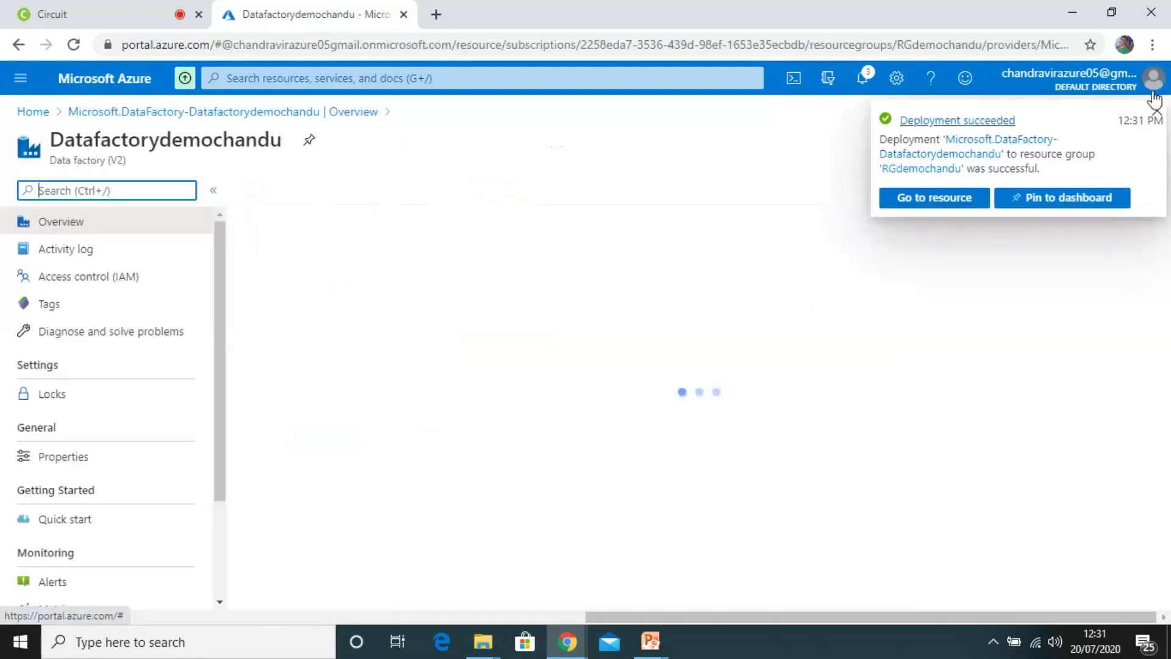
click(1156, 108)
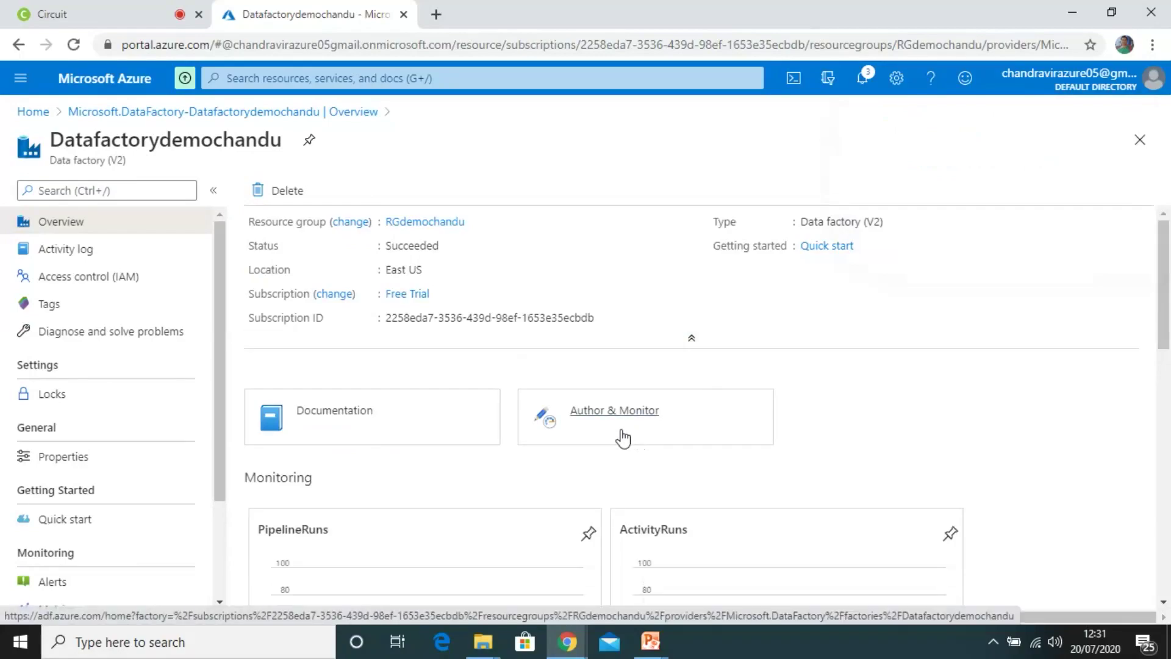
click(618, 420)
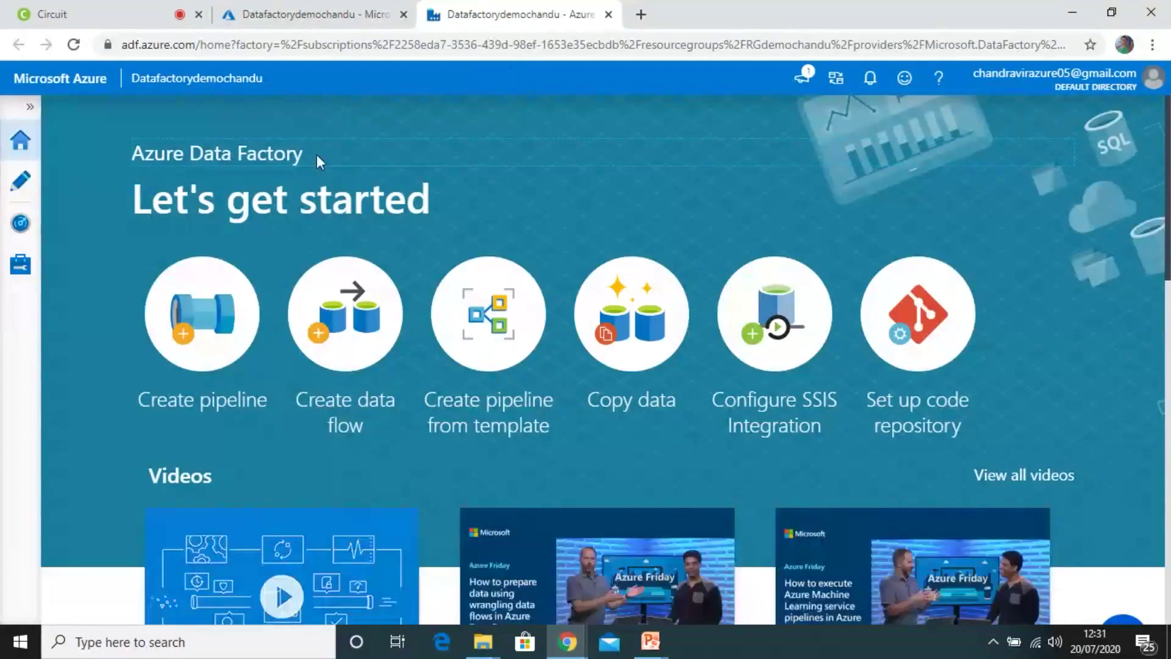
- Return the Azure portal to its home page and view the data factory's pipeline runs and linked services pages
click(312, 18)
click(43, 113)
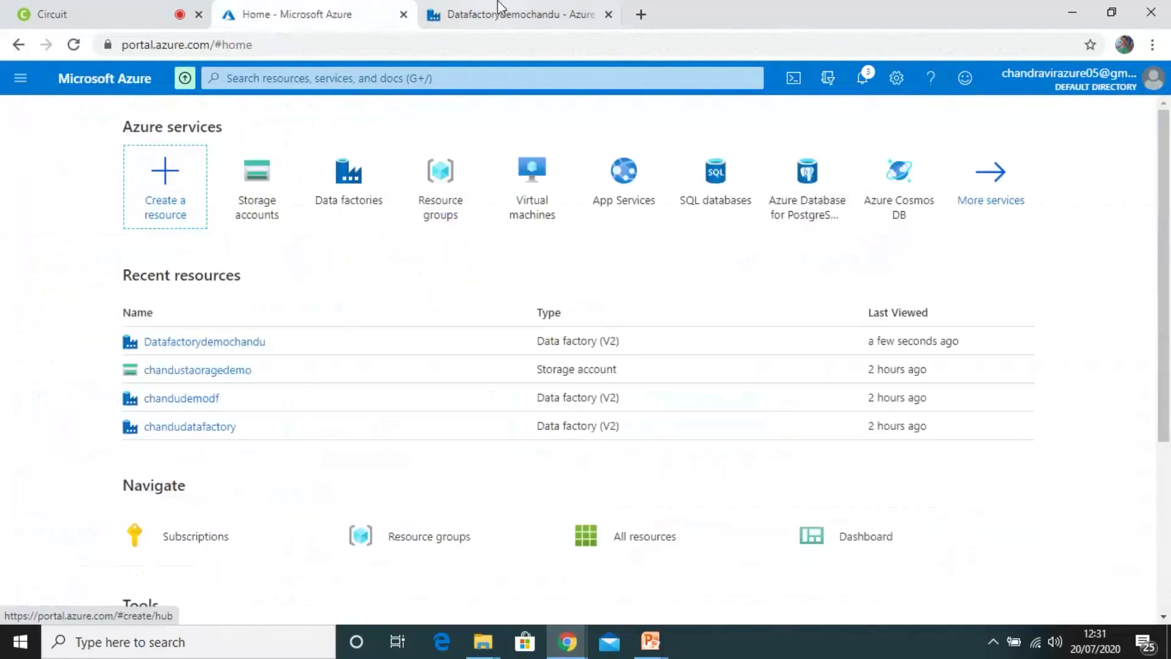
click(514, 13)
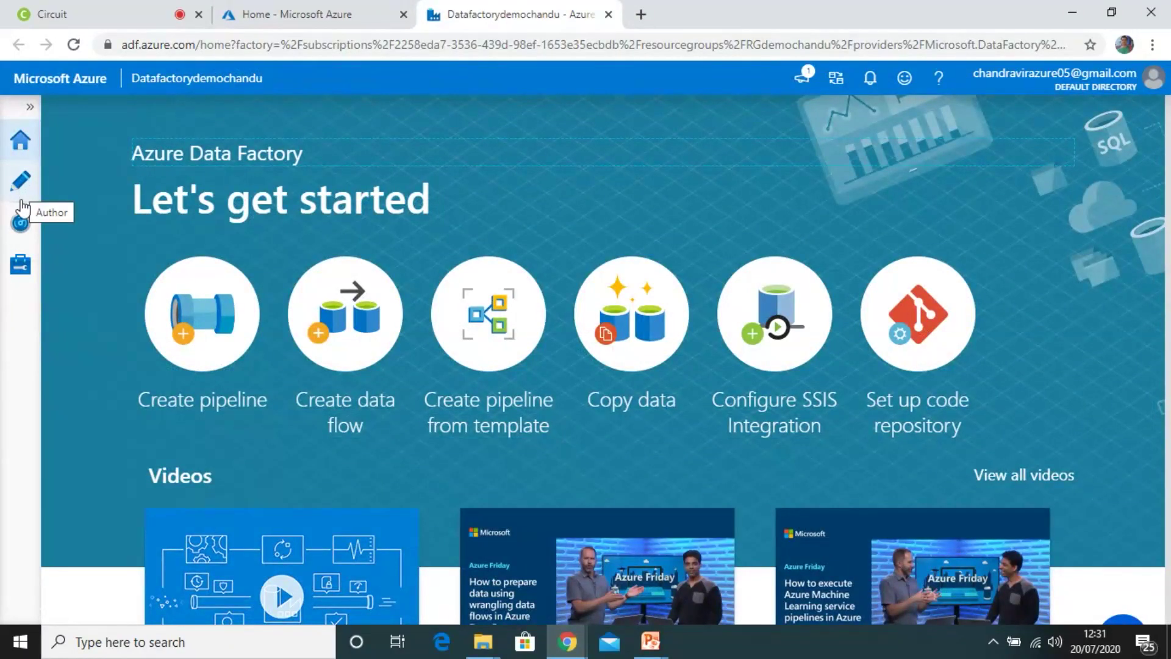
click(22, 226)
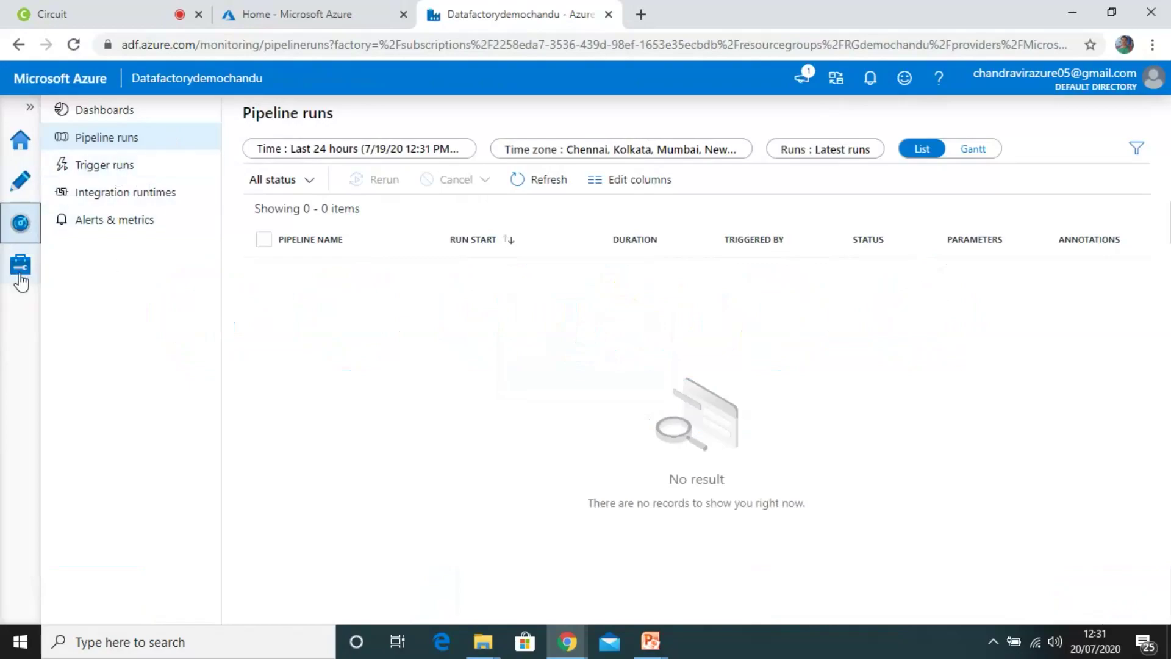
click(17, 272)
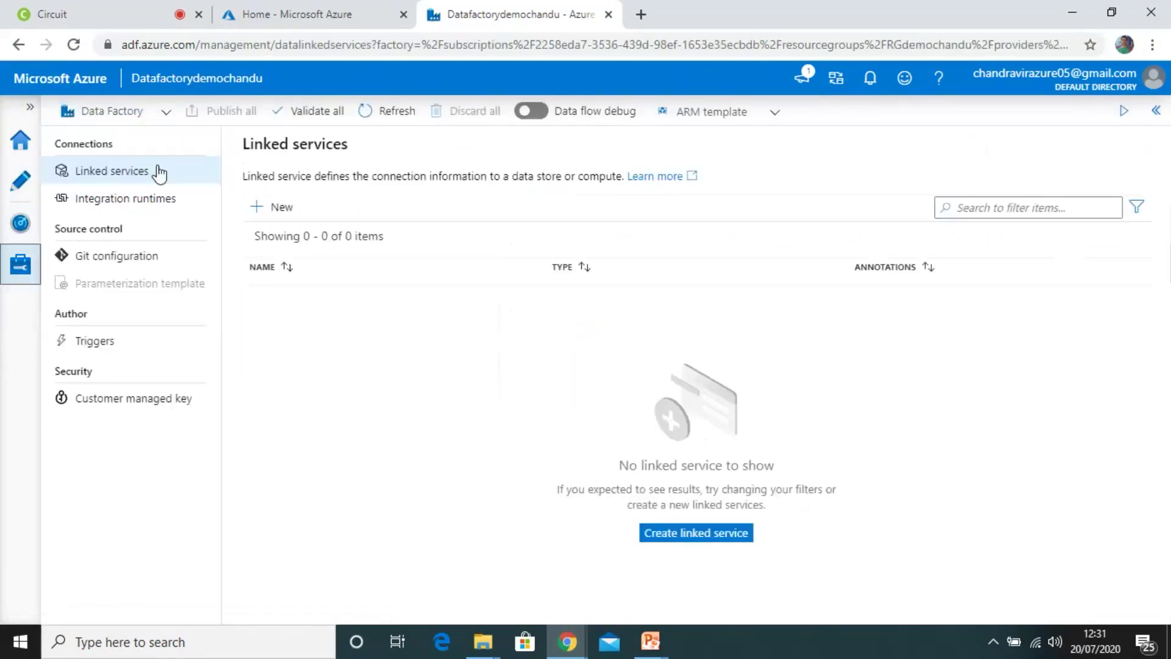
- Create a new blank pipeline in the authoring workspace and expand its Move & transform activities
click(25, 186)
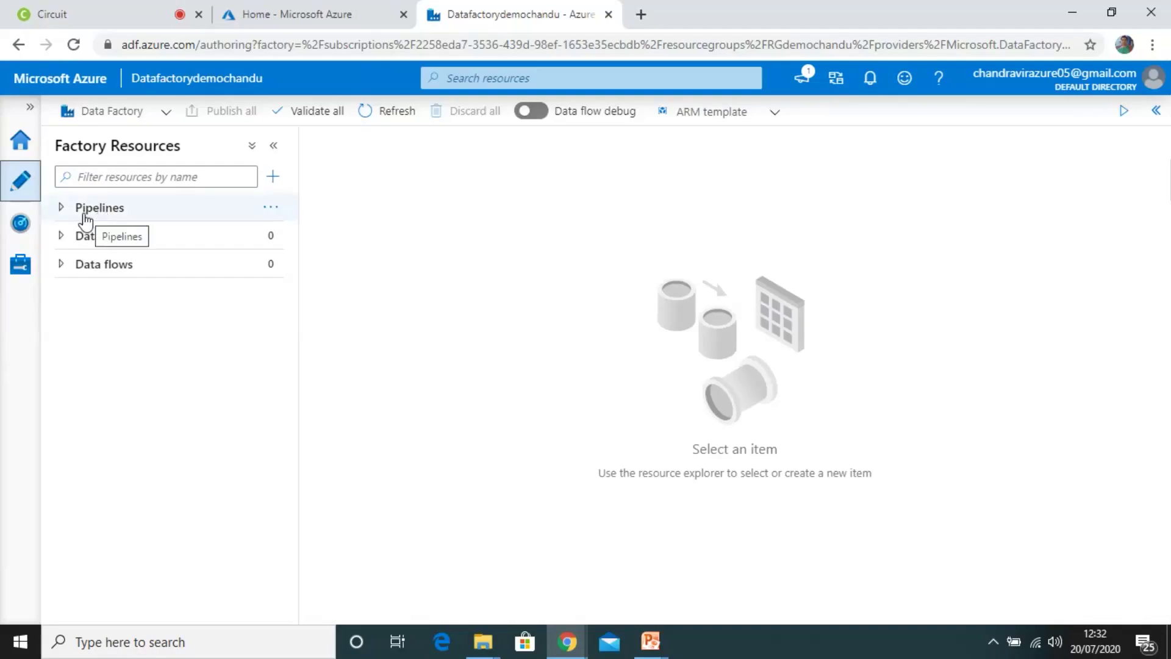
click(61, 214)
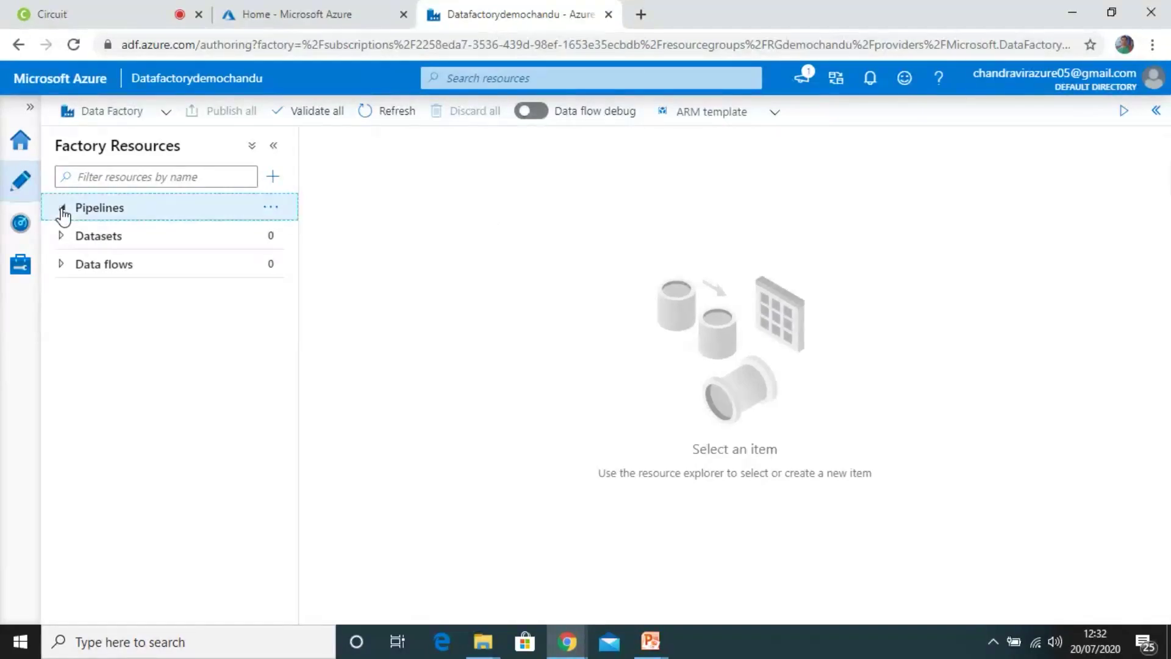
click(272, 210)
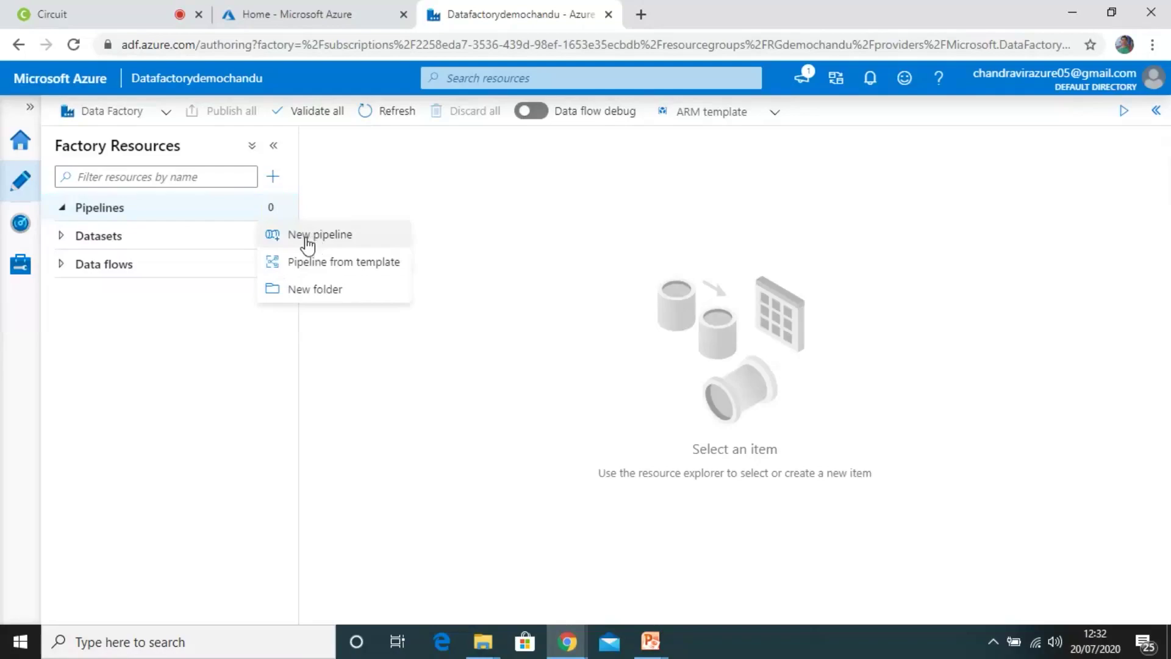
click(307, 242)
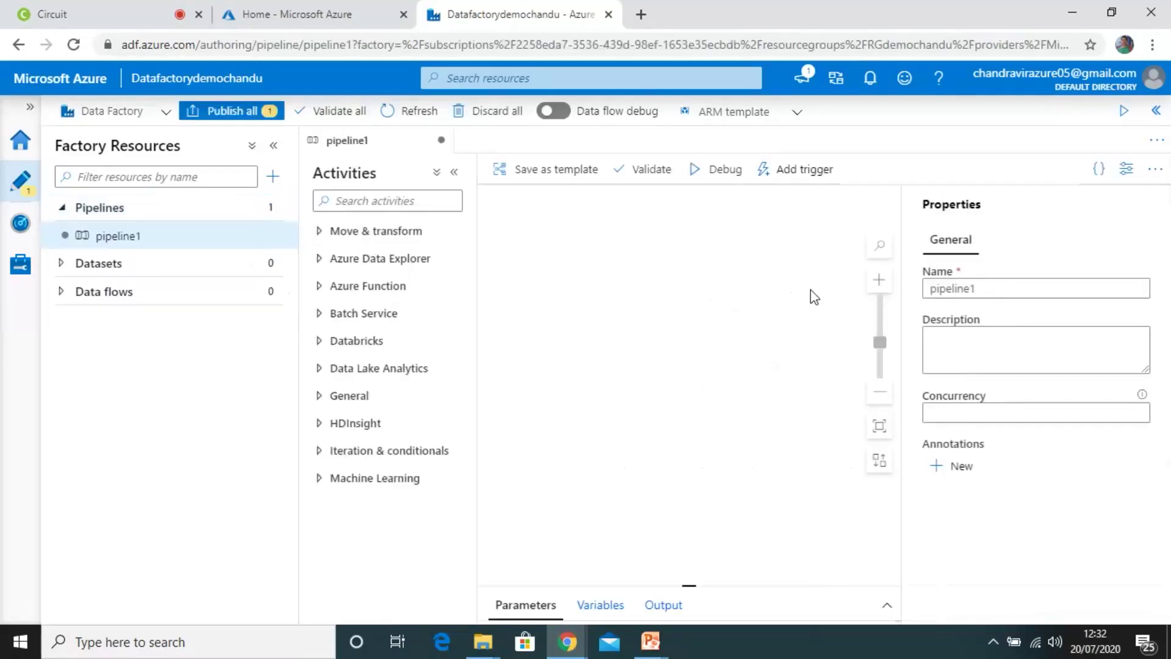
click(319, 233)
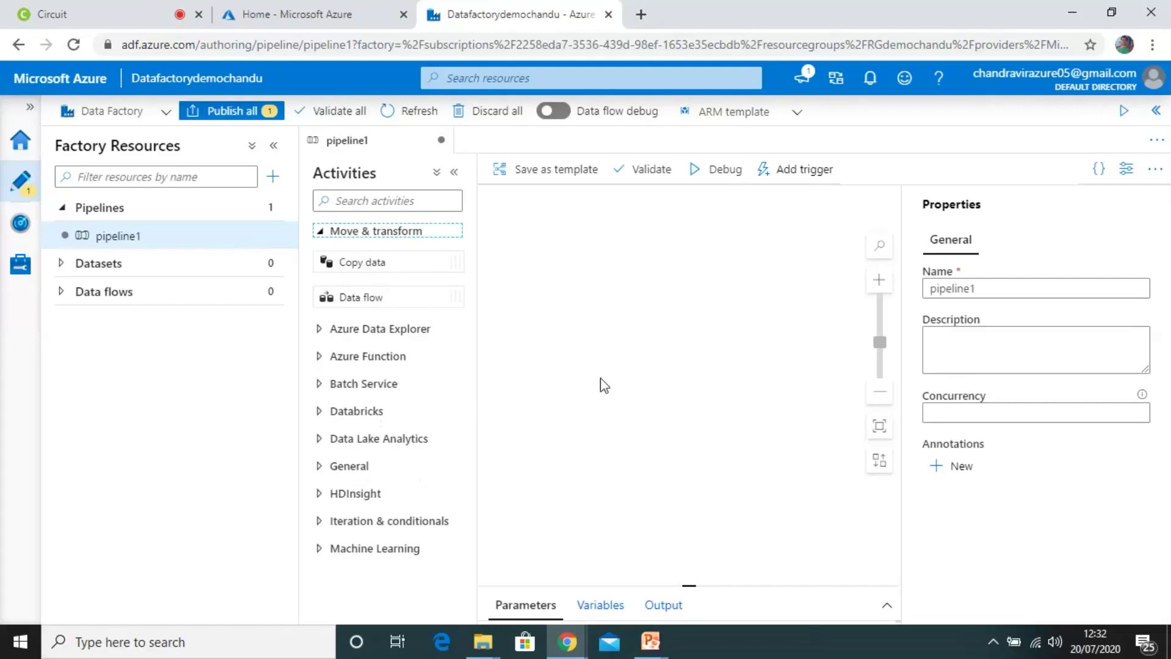
- Open Notepad and write the note "1 file", "copy it from one folder", "to another folder" on three lines
key(super+r)
text(notepad)
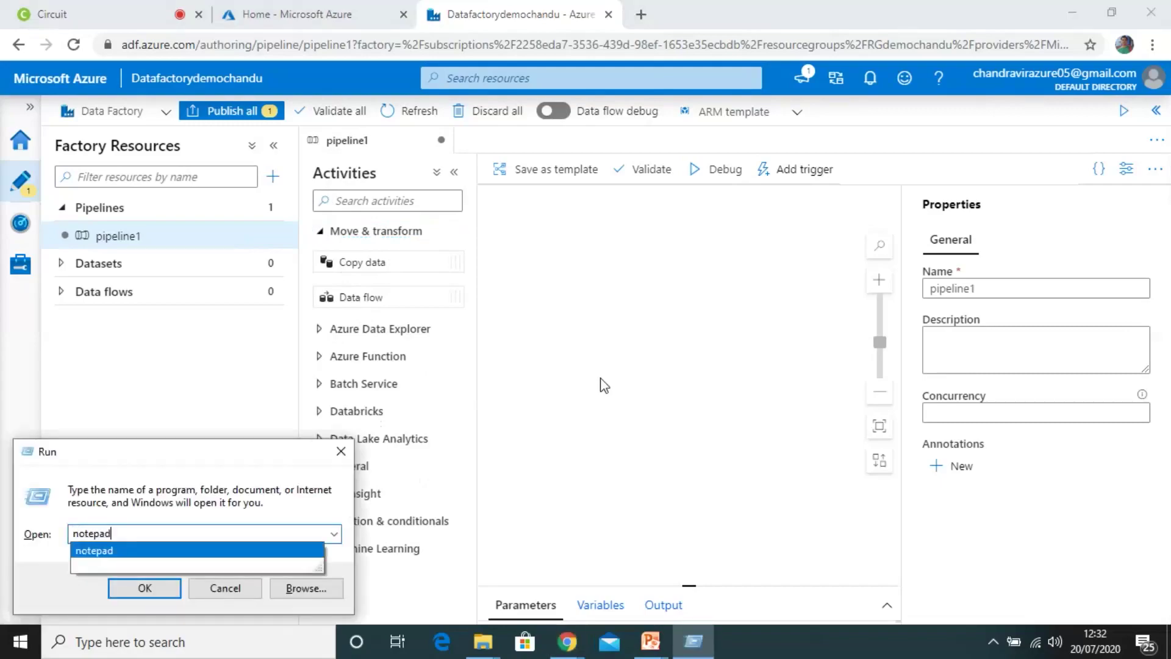
key(Return)
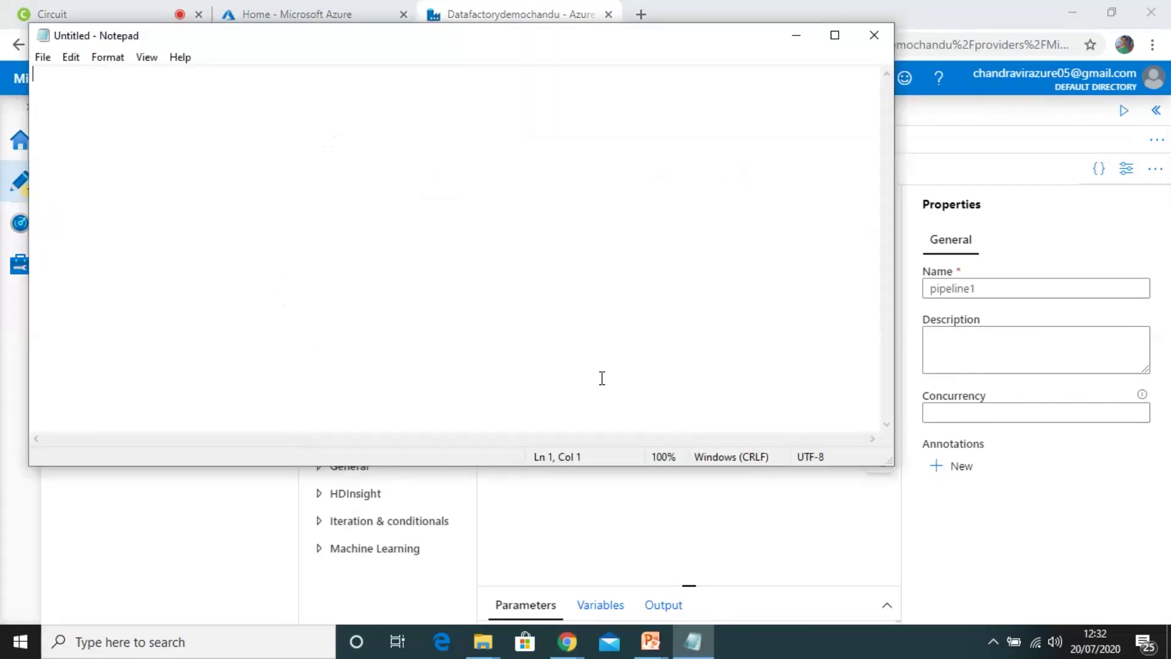
text(1 file)
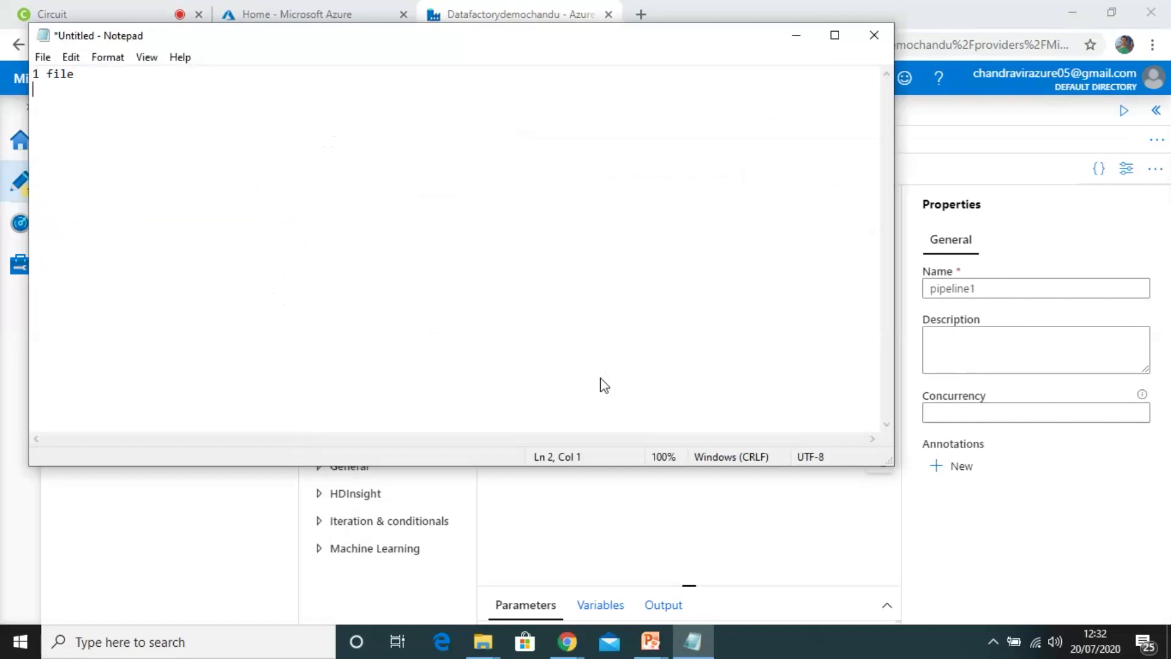
text(copu)
key(BackSpace)
text(y it from one folder)
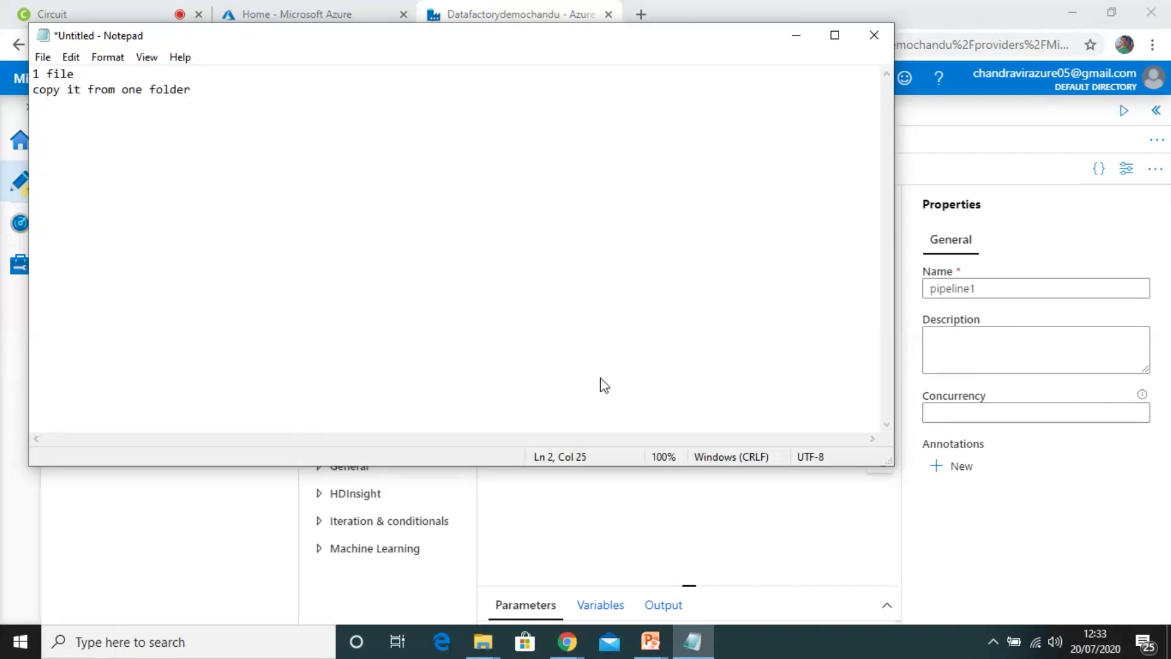
key(Return)
text(to another folder)
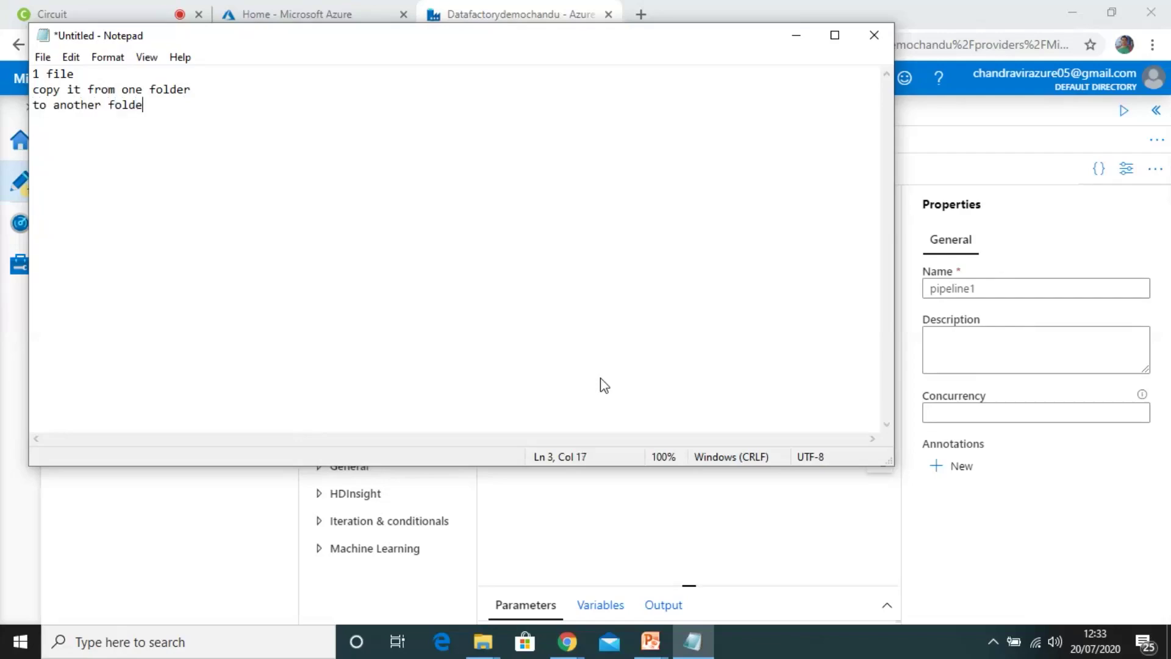
- Add the lines "Input folder/file" and "Outfolder" below the note, separated from it by two blank lines
key(Return)
key(Return)
key(Return)
text(Input folder/)
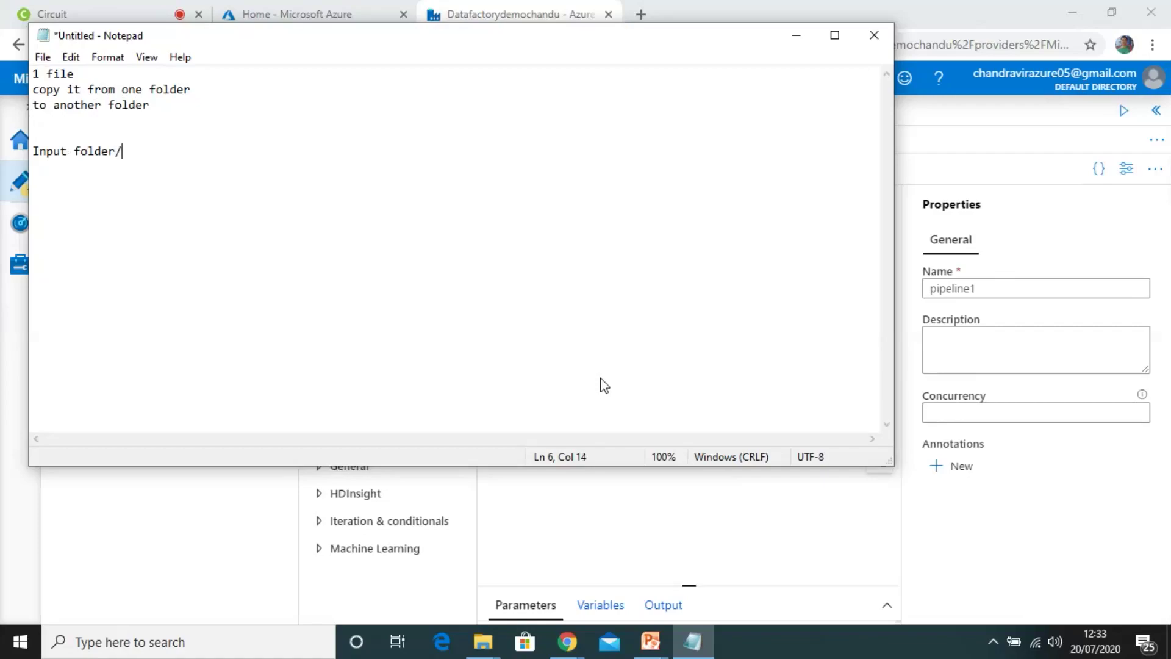
text(file)
key(Return)
text(Outfolder)
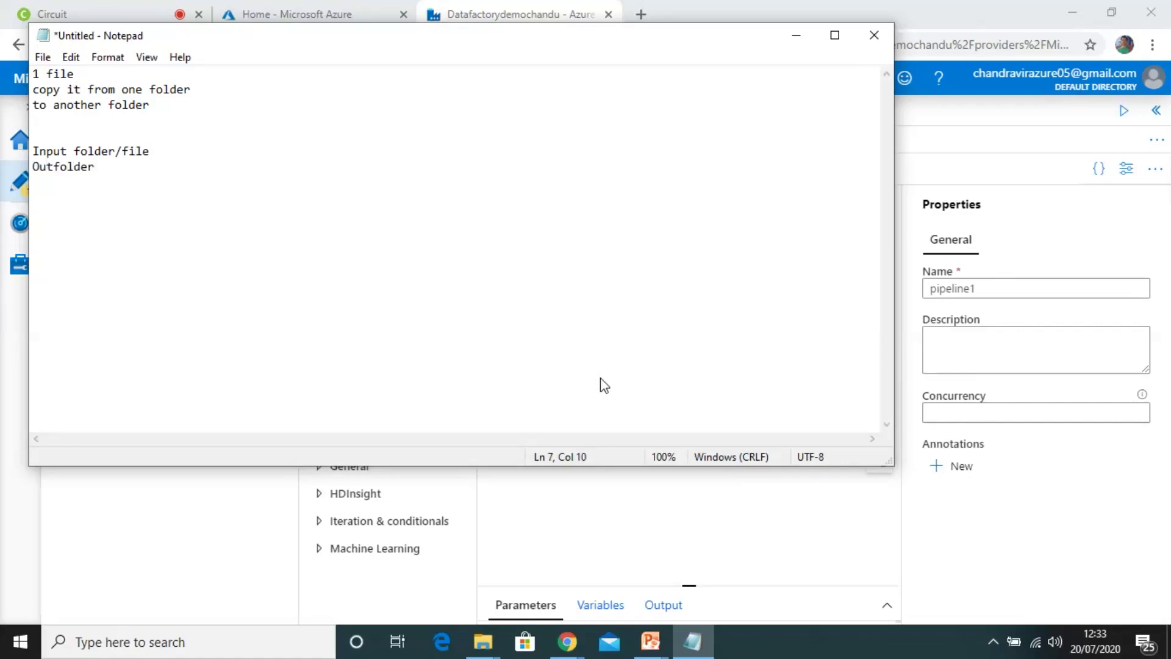
- Extend the "Outfolder" line to "Outfolder/file" and add a "storage account" line below it in the note
text(.)
key(BackSpace)
text(/file)
key(Return)
text(sta)
key(BackSpace)
text(orage accounrt)
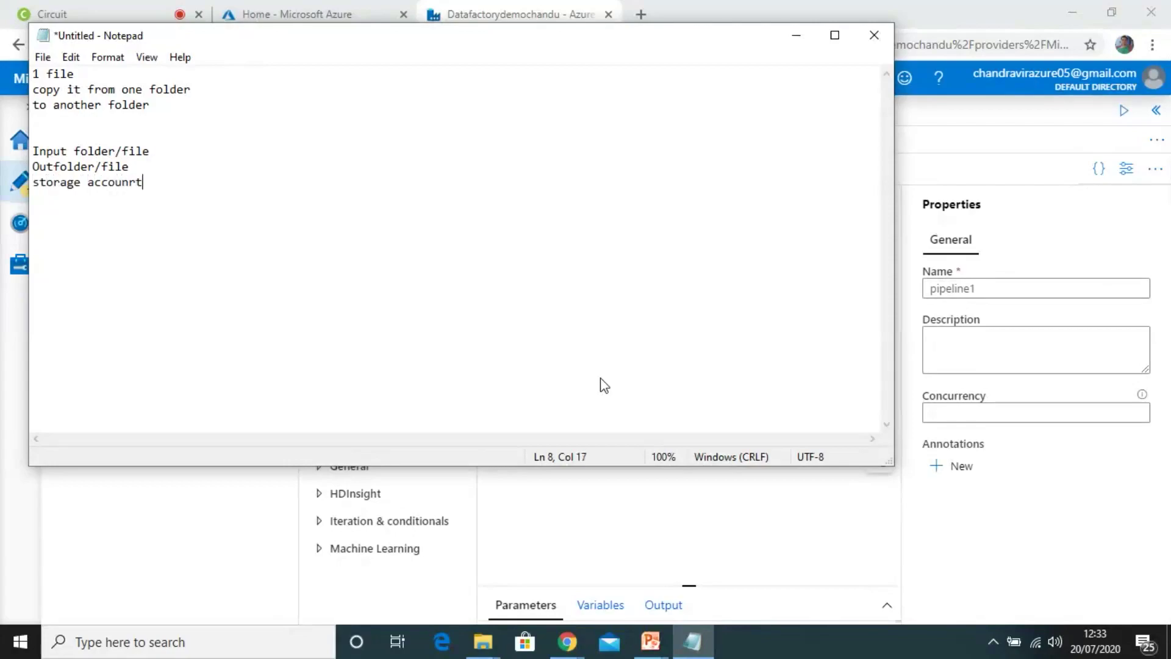
key(BackSpace)
key(BackSpace)
text(t)
- Add the line "linked services" at the end of the note, select the four lower lines and minimize Notepad
key(Return)
text(linked service)
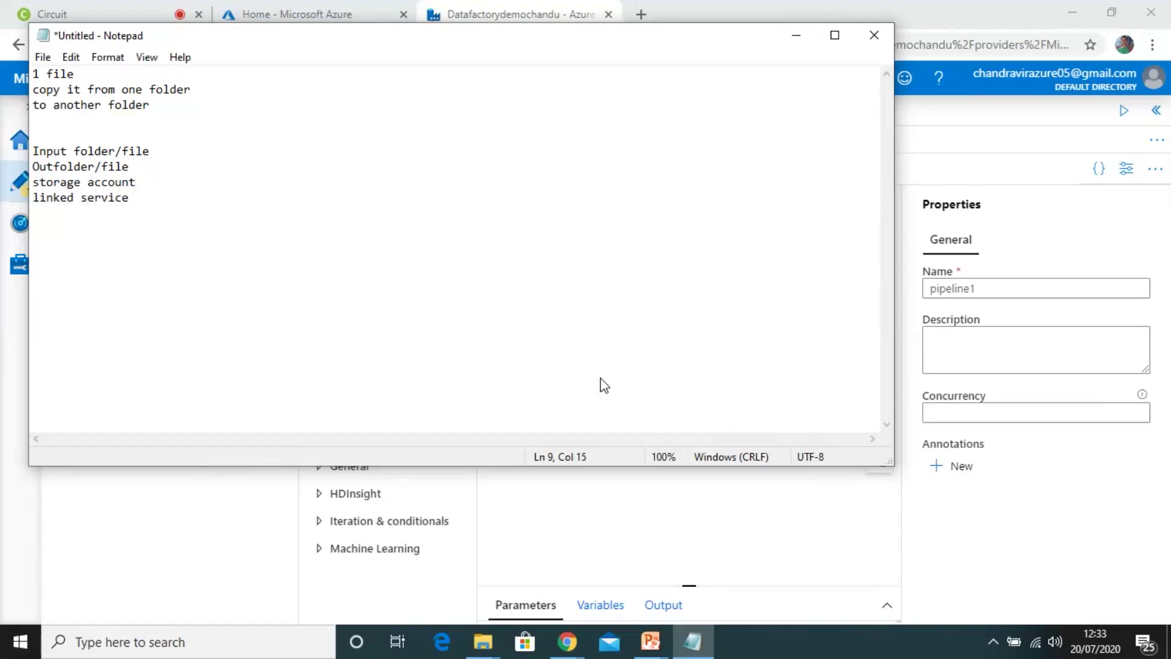
text(s)
drag(140, 196, 27, 153)
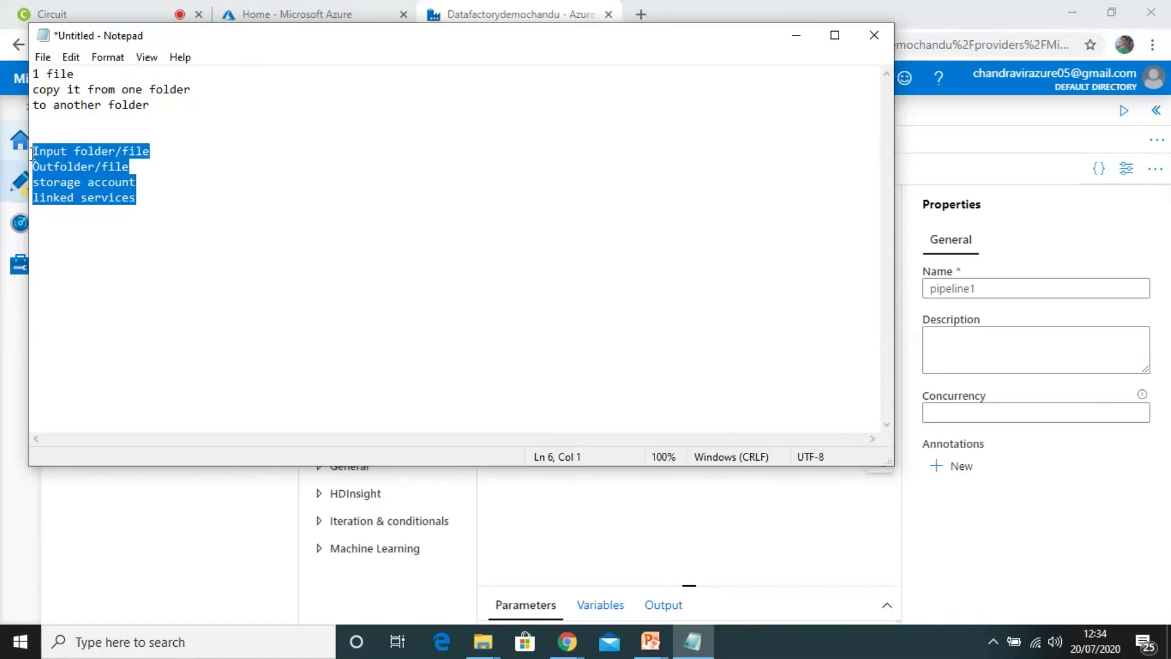
click(796, 43)
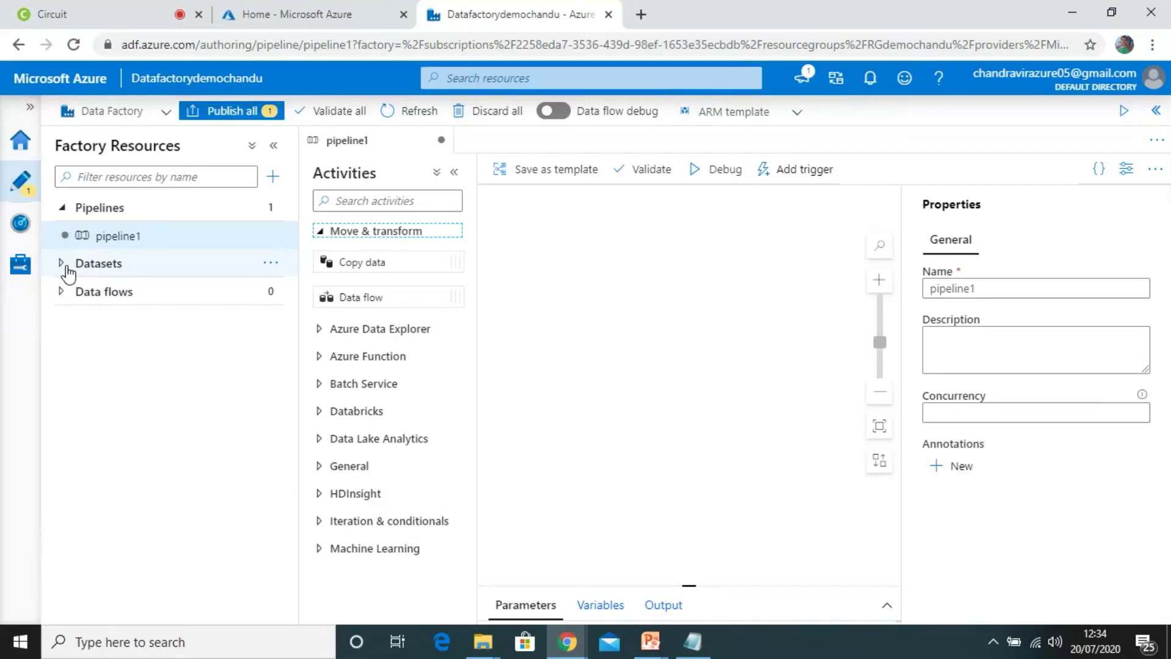
- Add a Copy data activity to the canvas of pipeline1
click(270, 264)
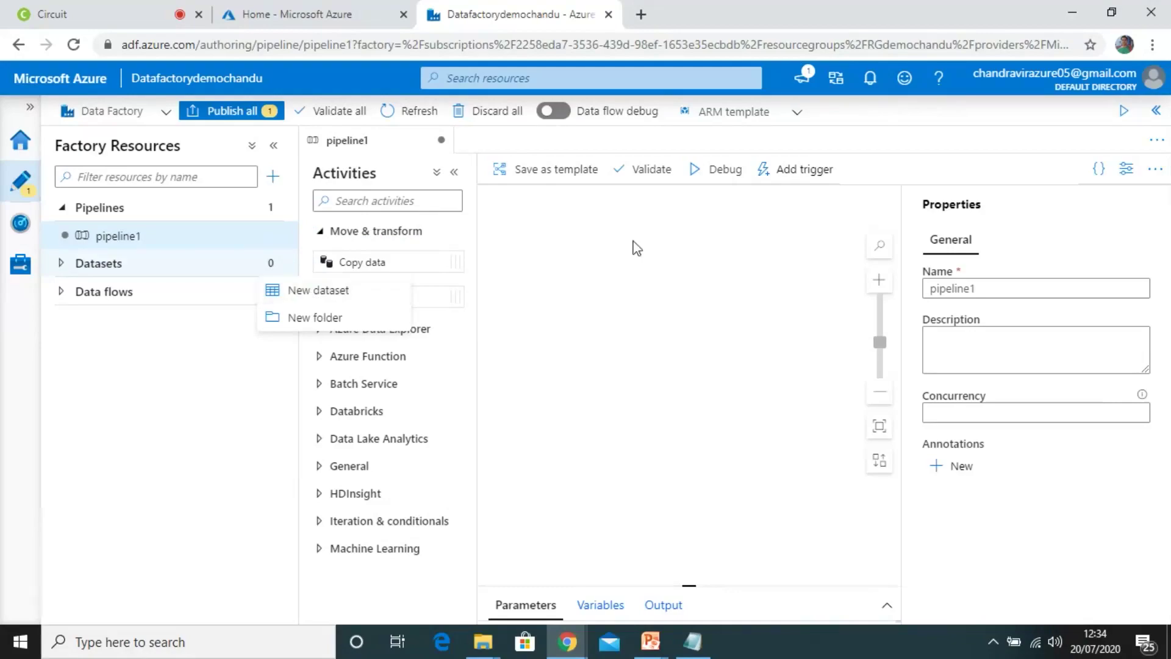
click(657, 263)
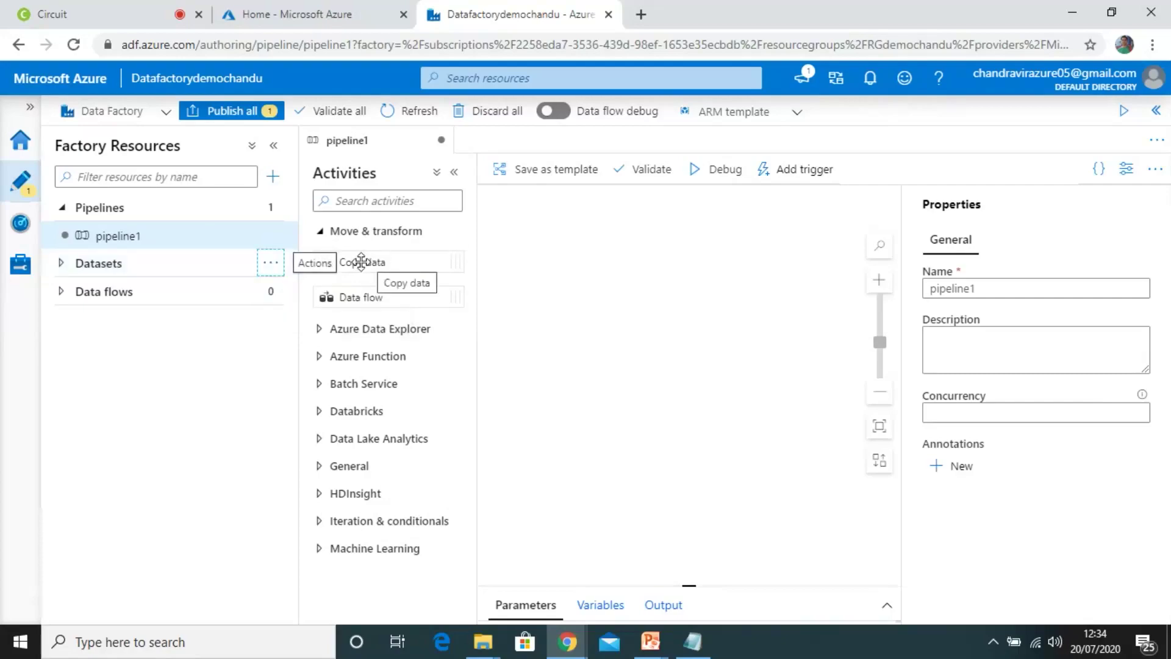
drag(399, 261, 620, 249)
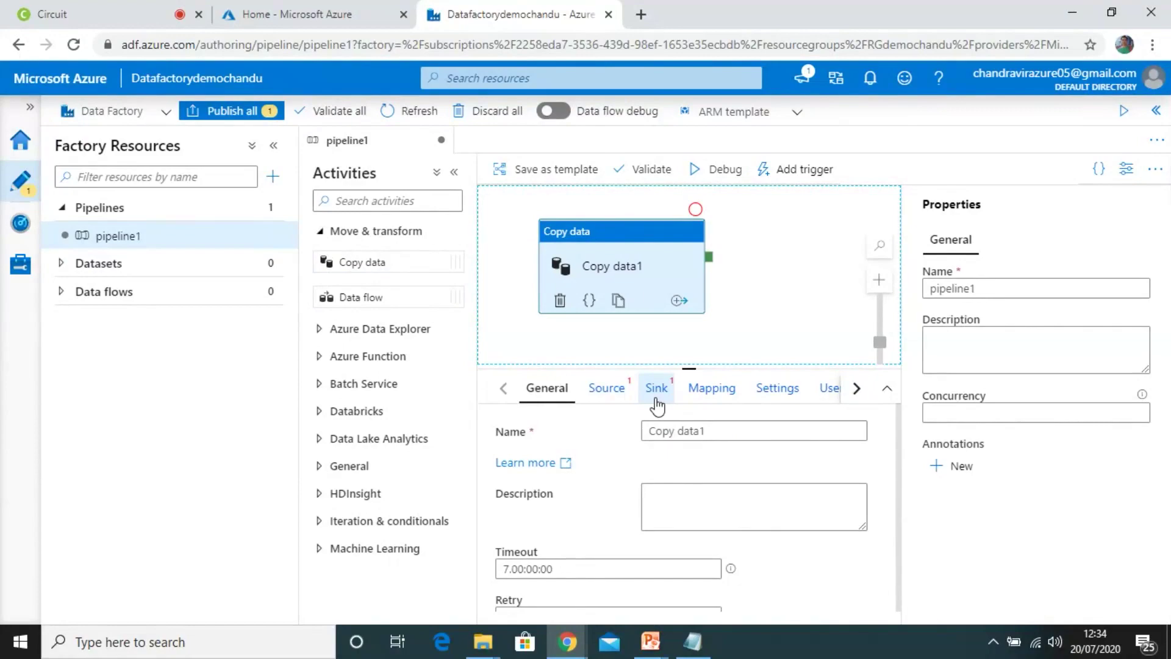
click(614, 397)
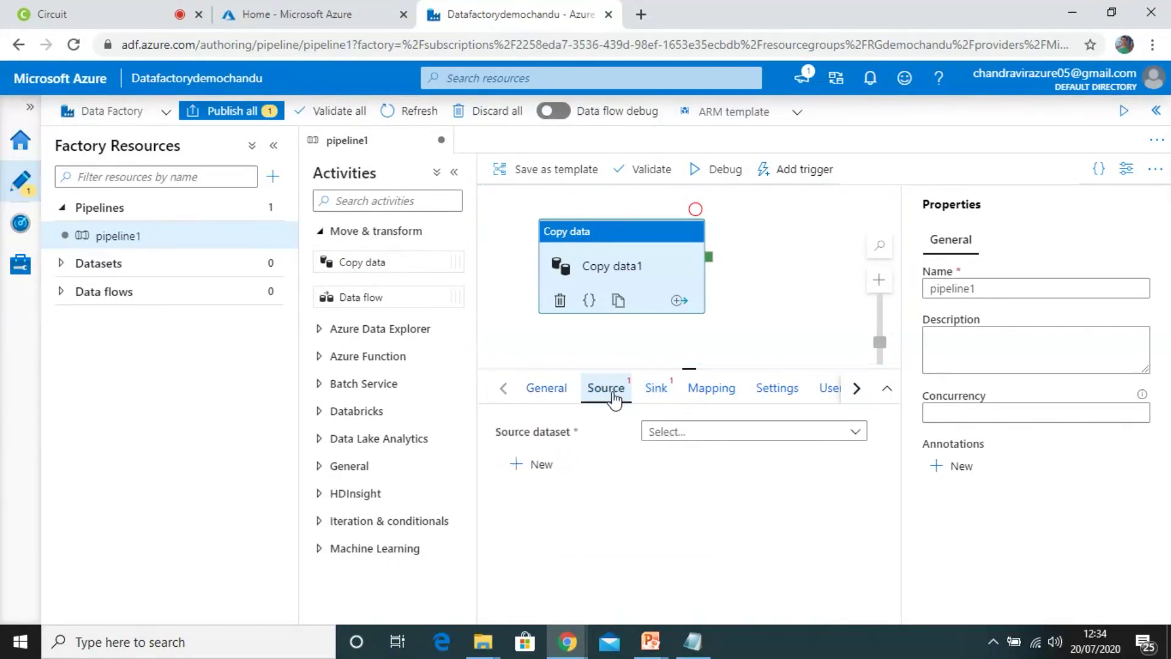
click(739, 440)
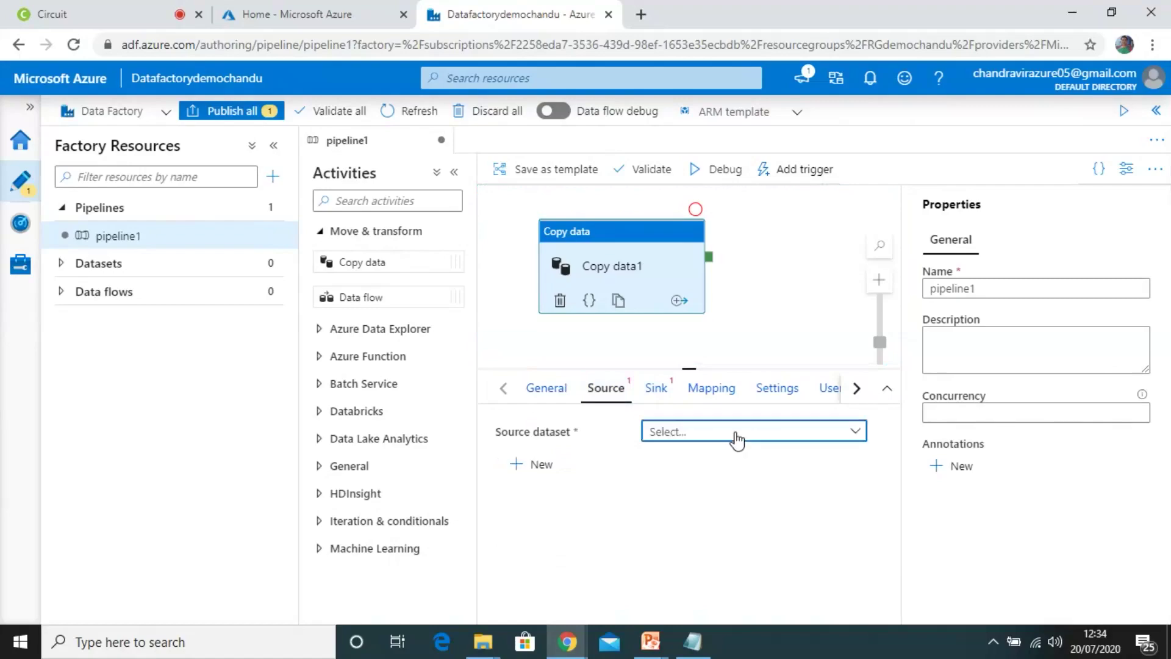
click(519, 471)
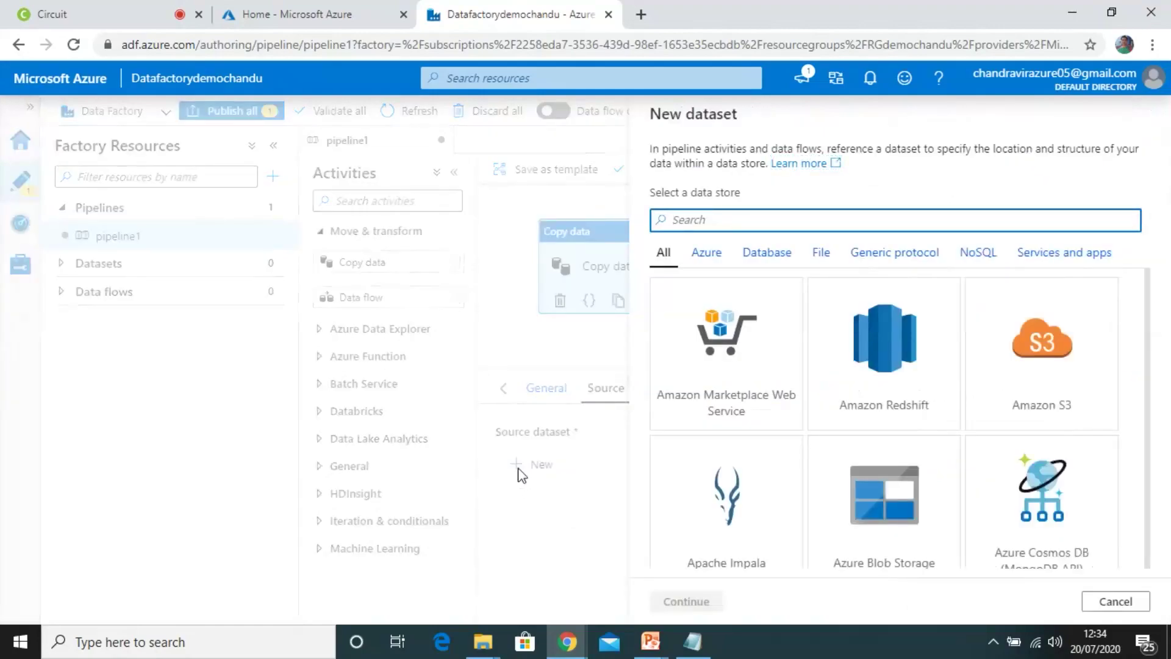
click(1105, 607)
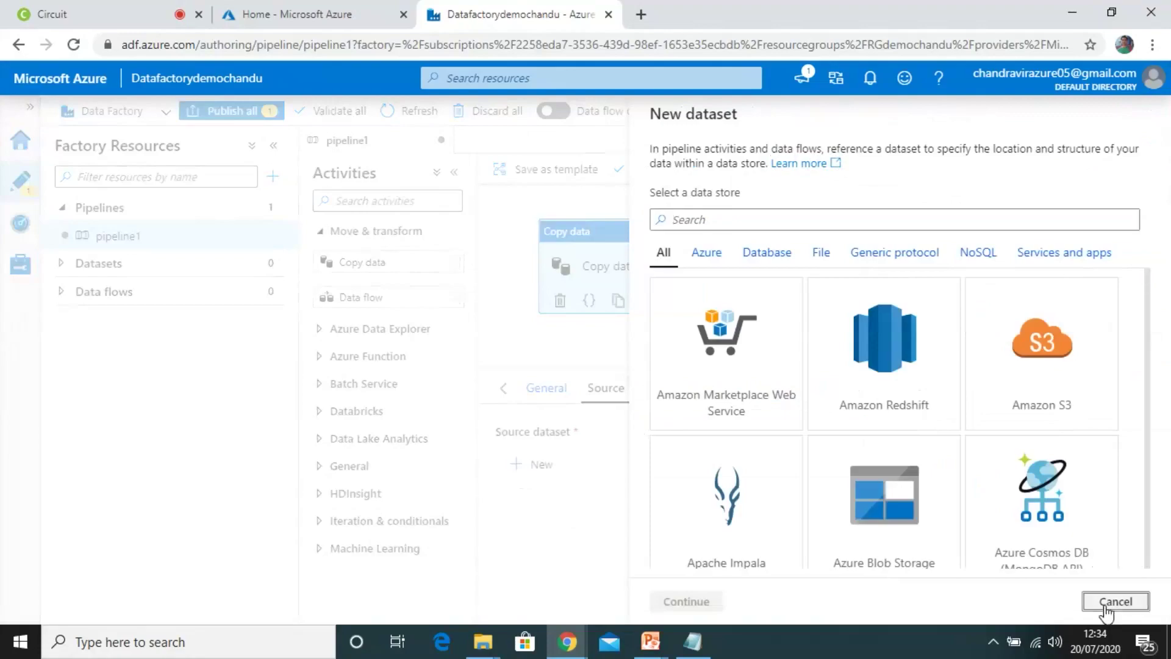
- Find Storage accounts in the Azure portal and start a new storage account in the resource group RGdemochandu
click(287, 15)
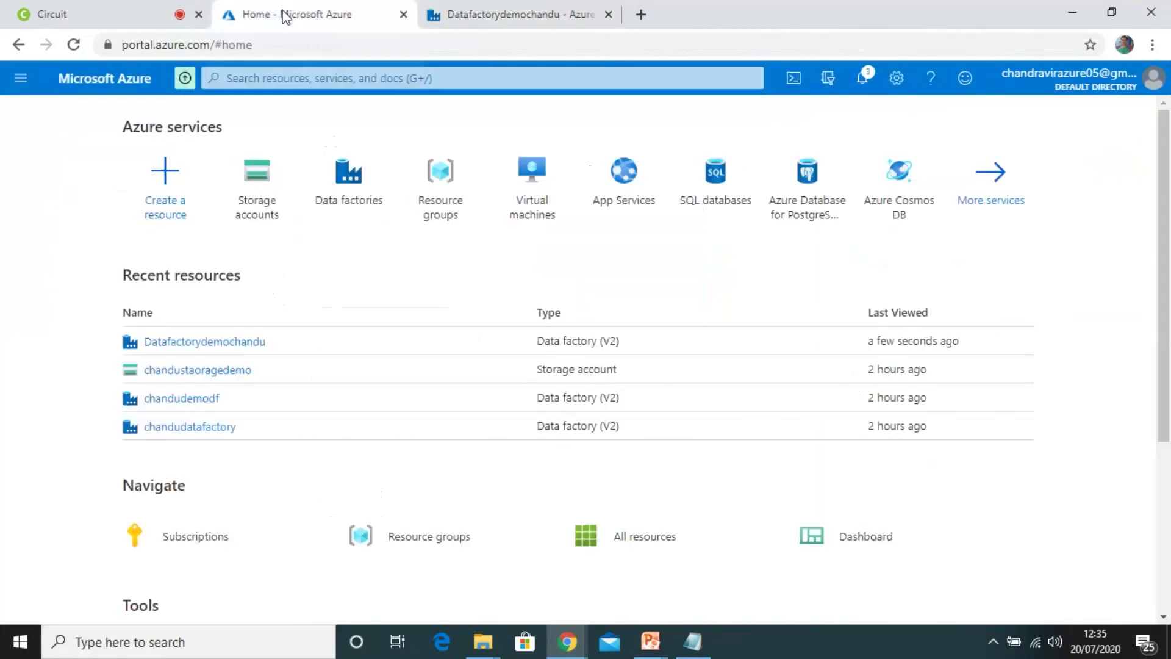
click(265, 81)
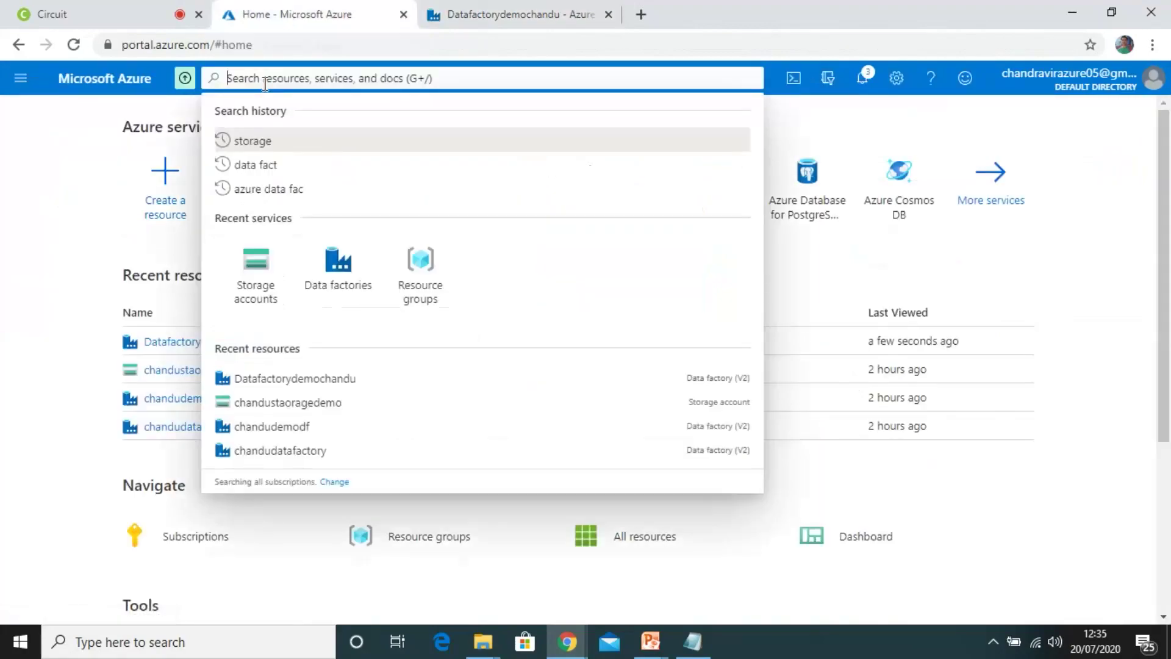
text(storage)
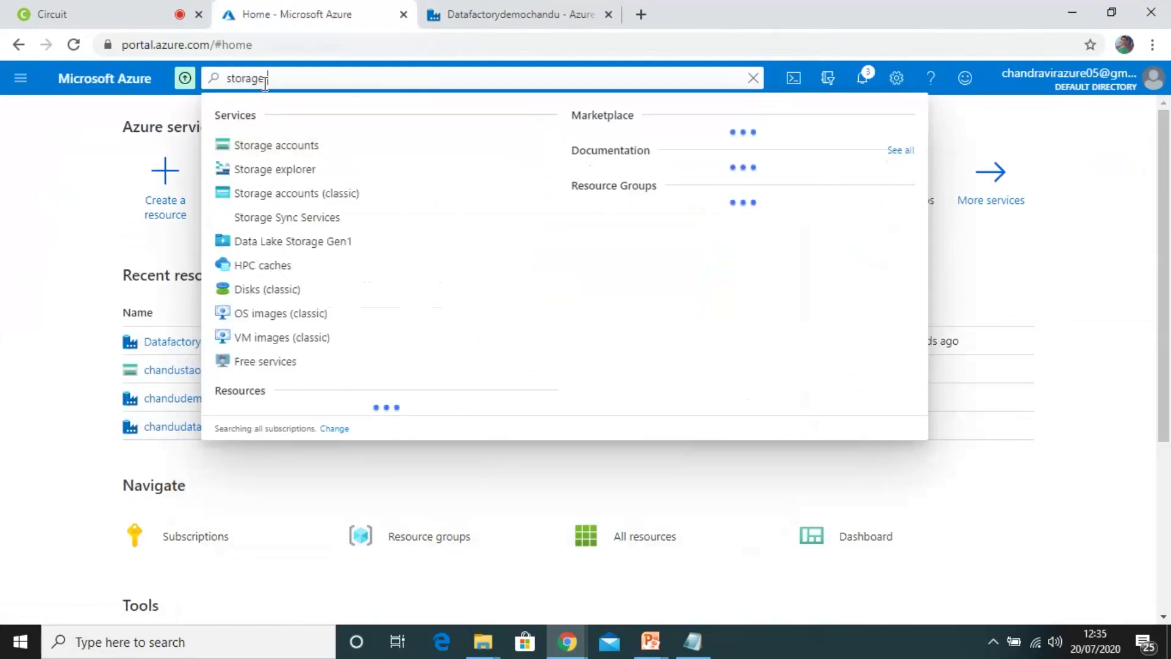
click(238, 152)
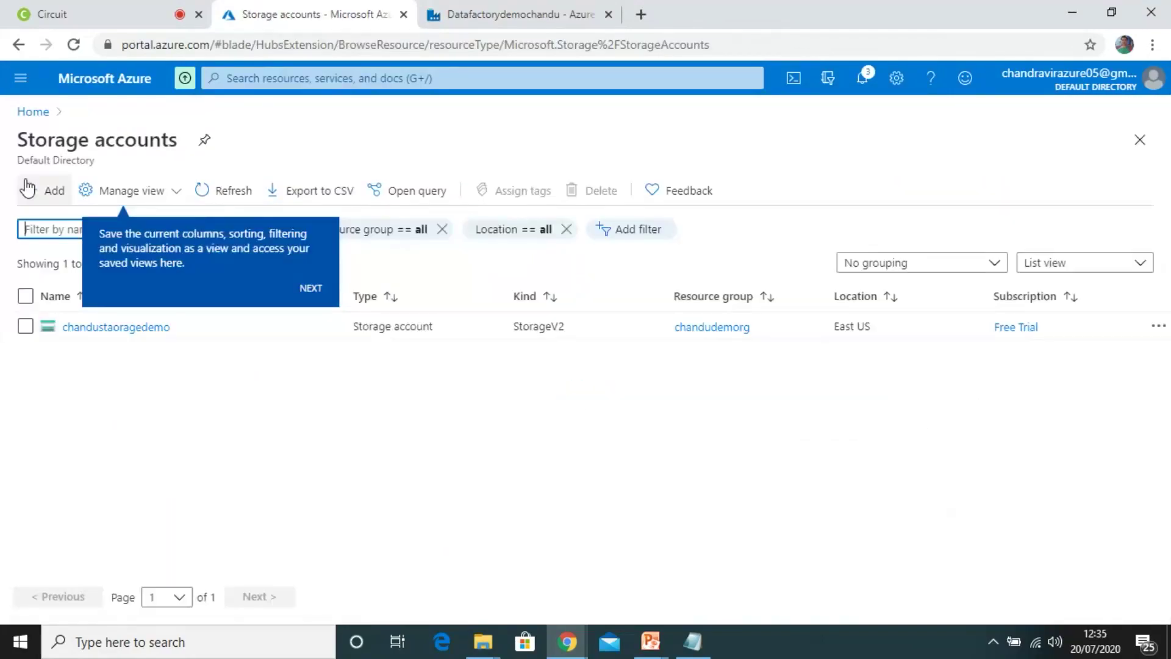
click(33, 192)
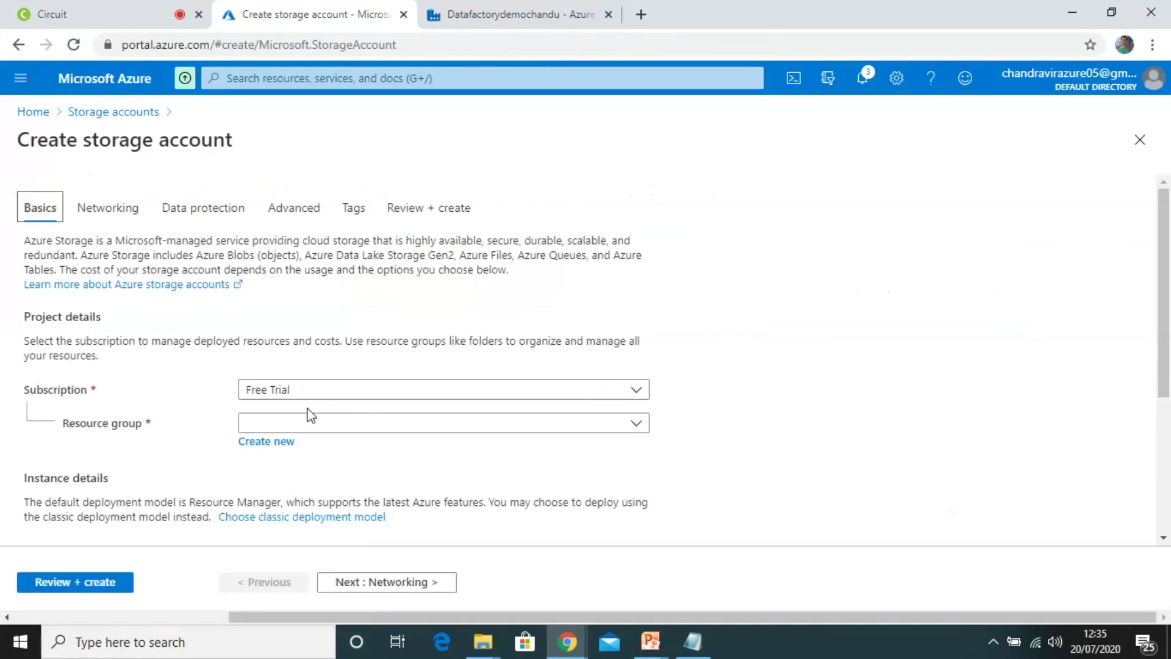
click(297, 426)
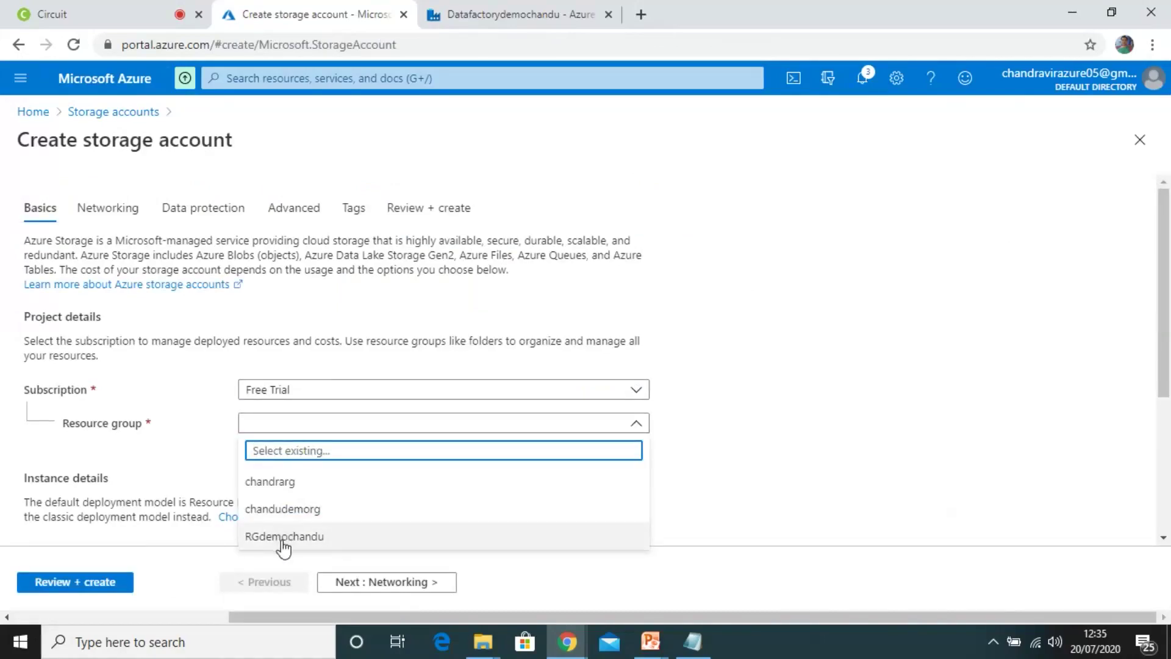
click(284, 538)
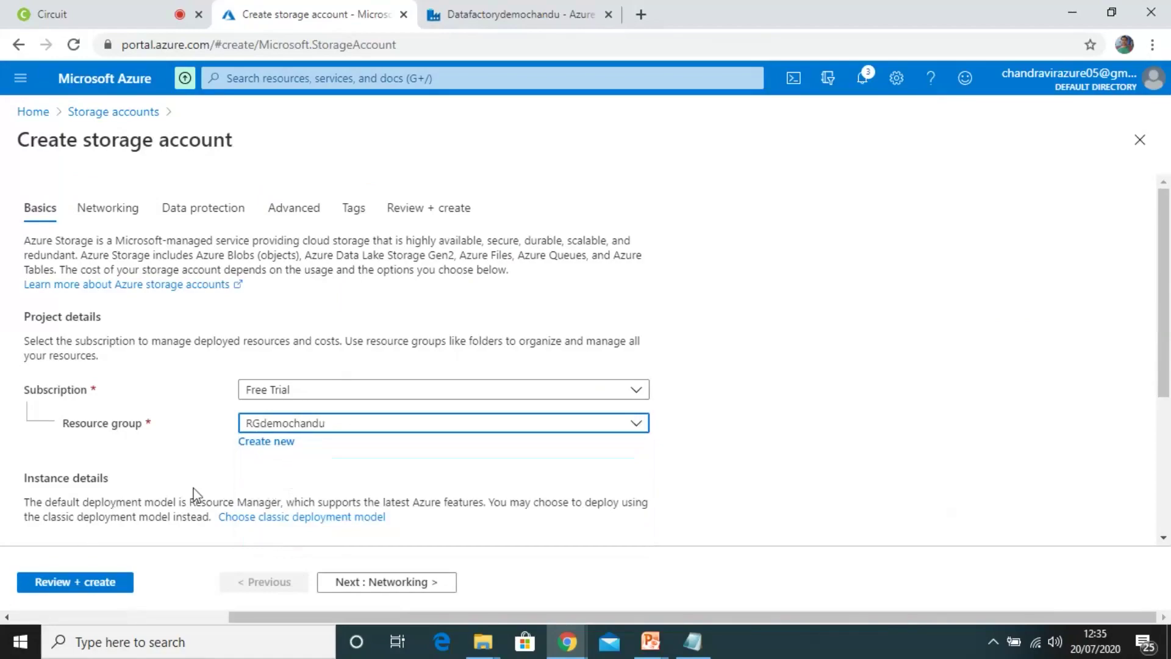
click(92, 582)
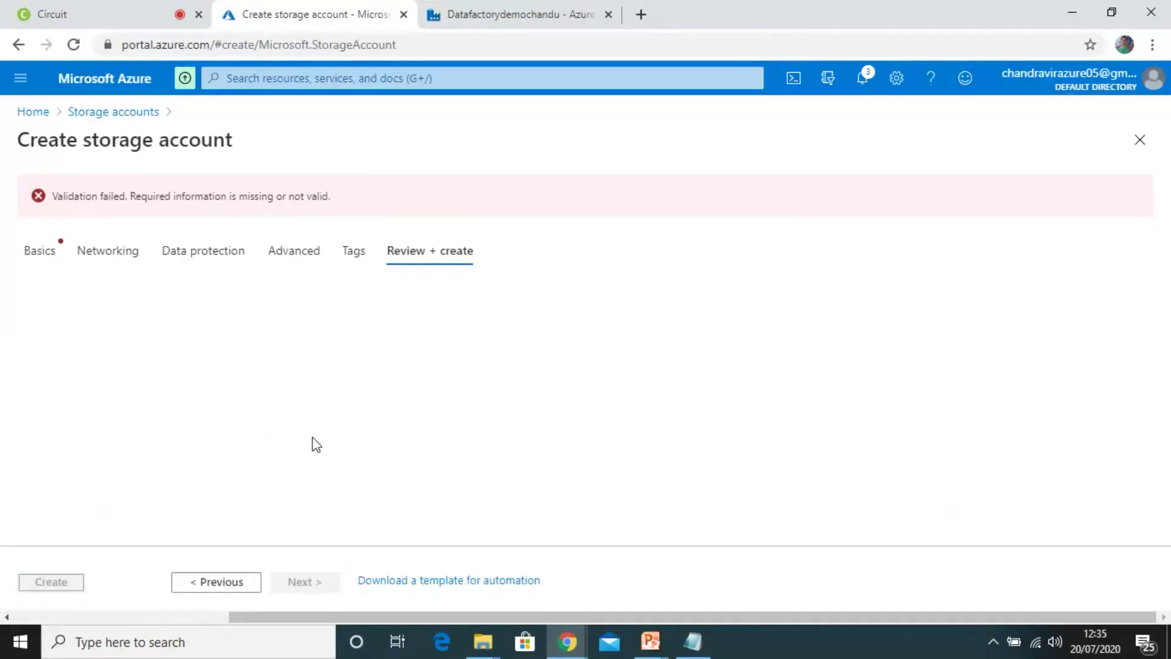
click(203, 583)
click(200, 342)
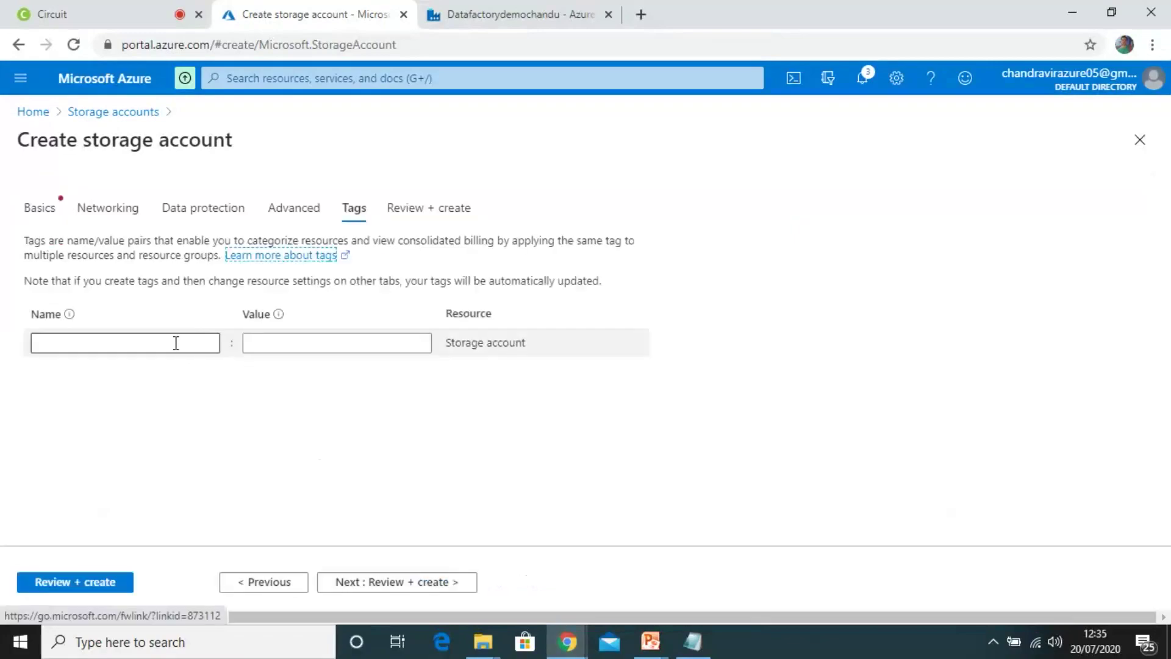
click(84, 340)
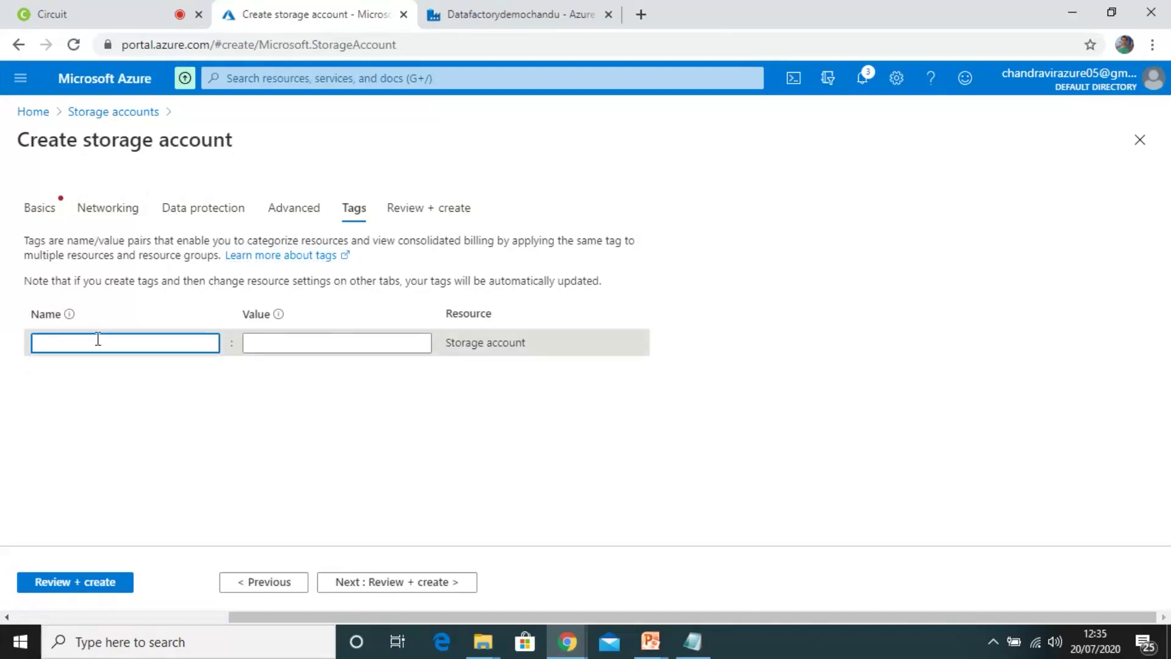
text(Datafactorydemochandu)
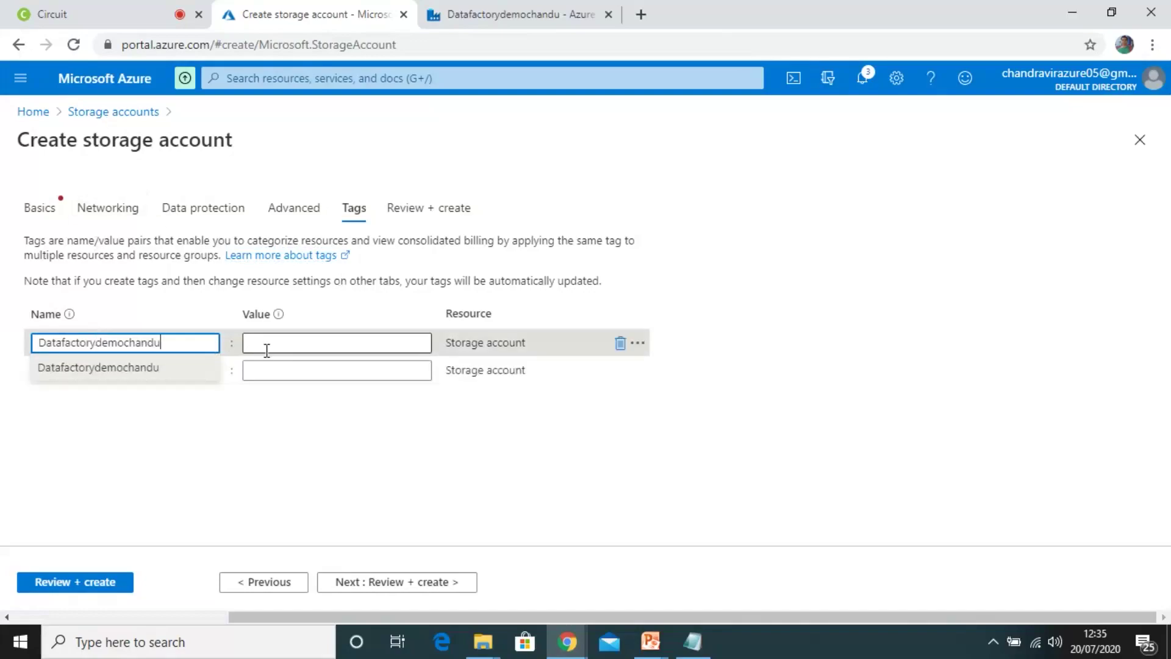
click(507, 455)
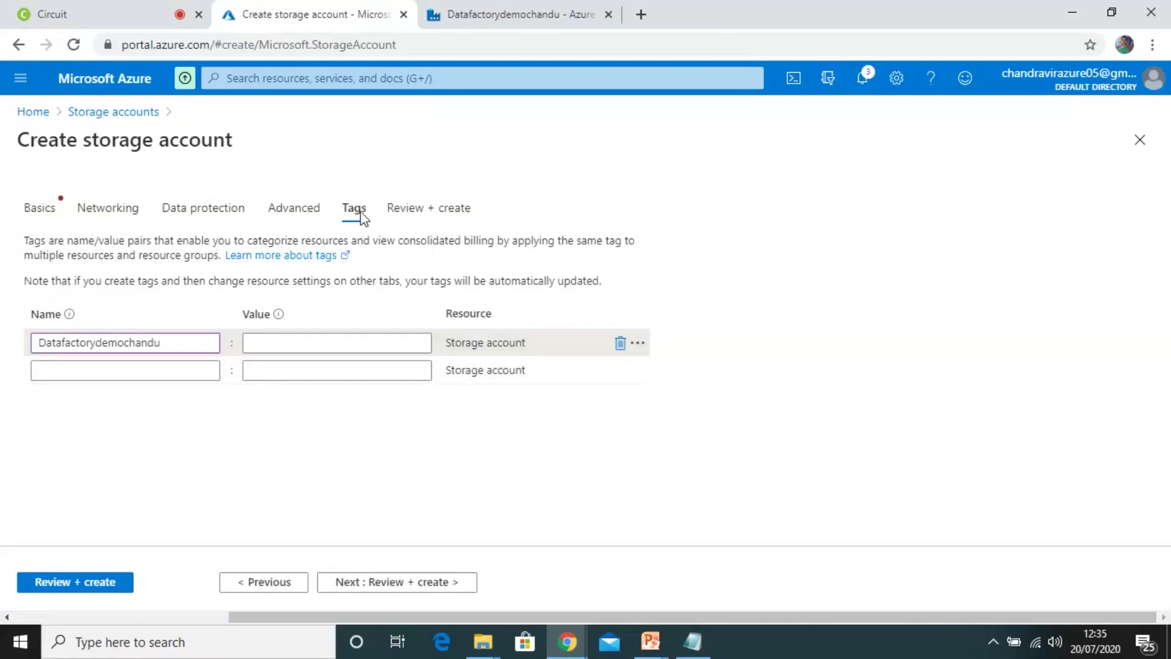
click(621, 343)
click(184, 348)
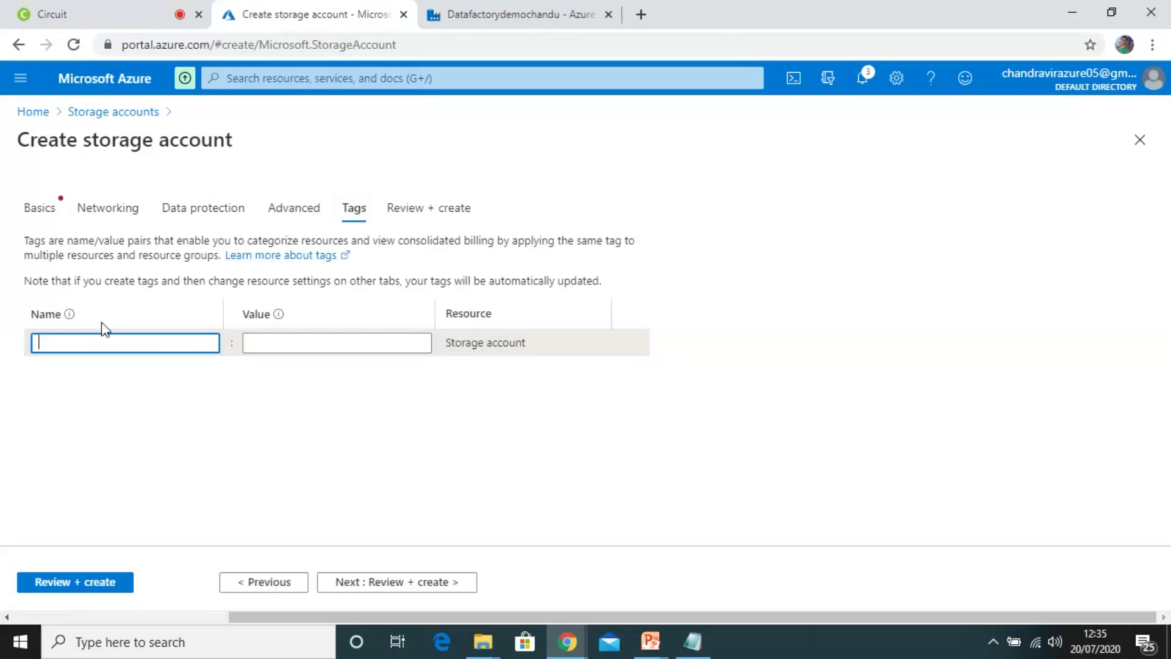
click(51, 211)
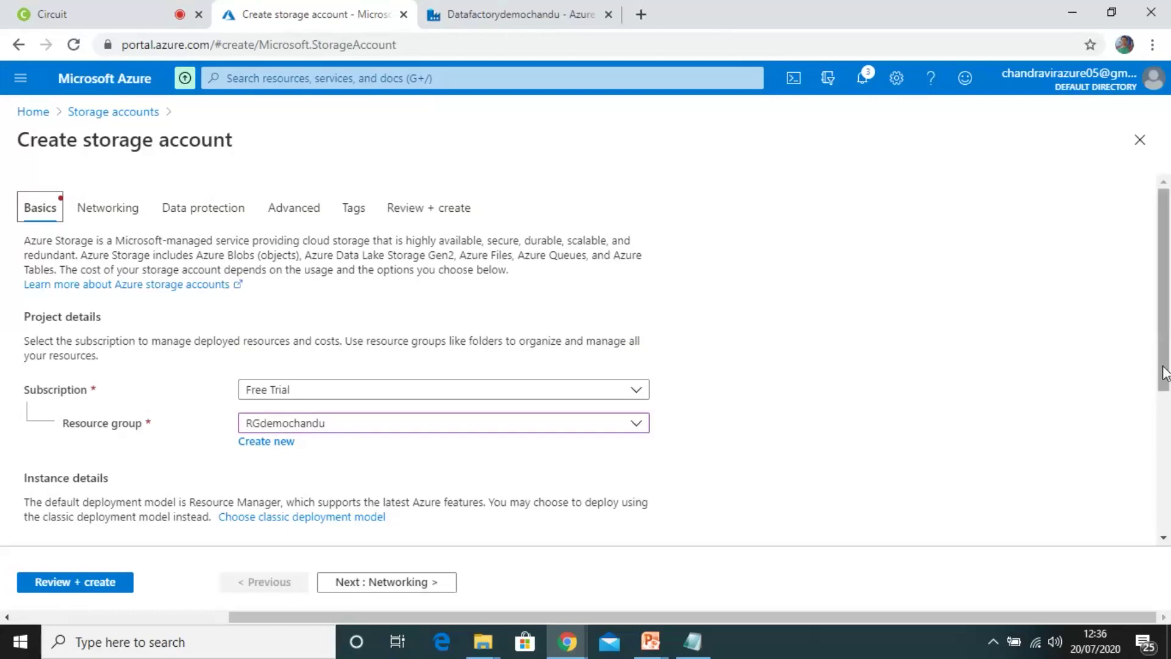
- Enter "SAdemochandu" as the storage account name, keeping RGdemochandu as the resource group
drag(1165, 373, 1168, 497)
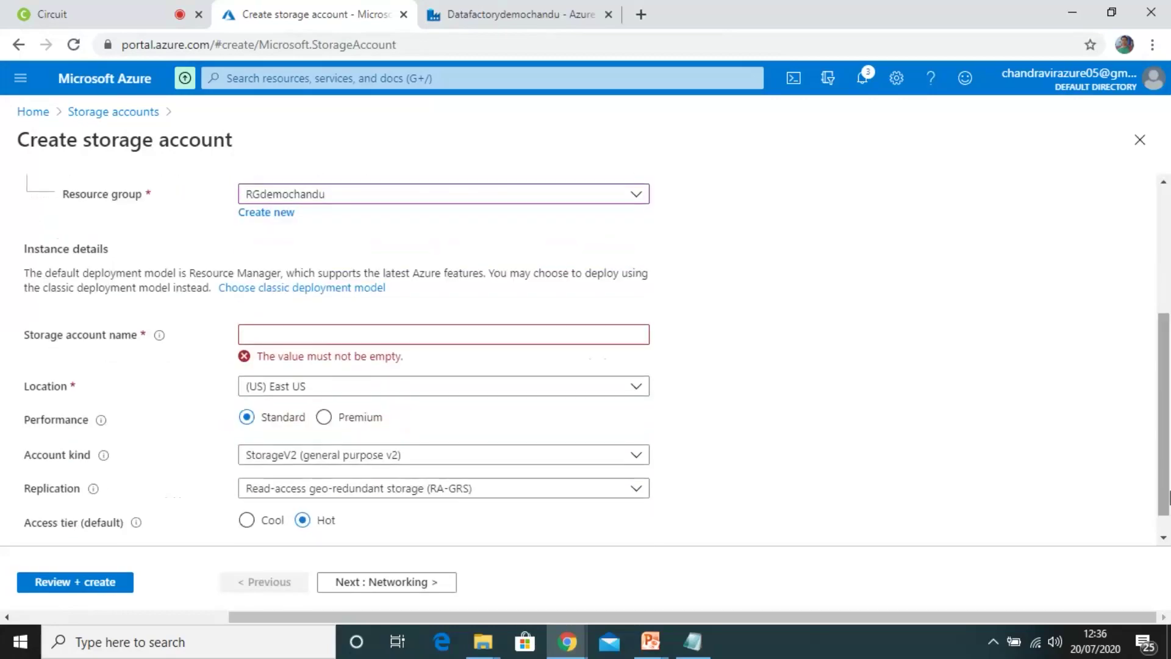
click(298, 332)
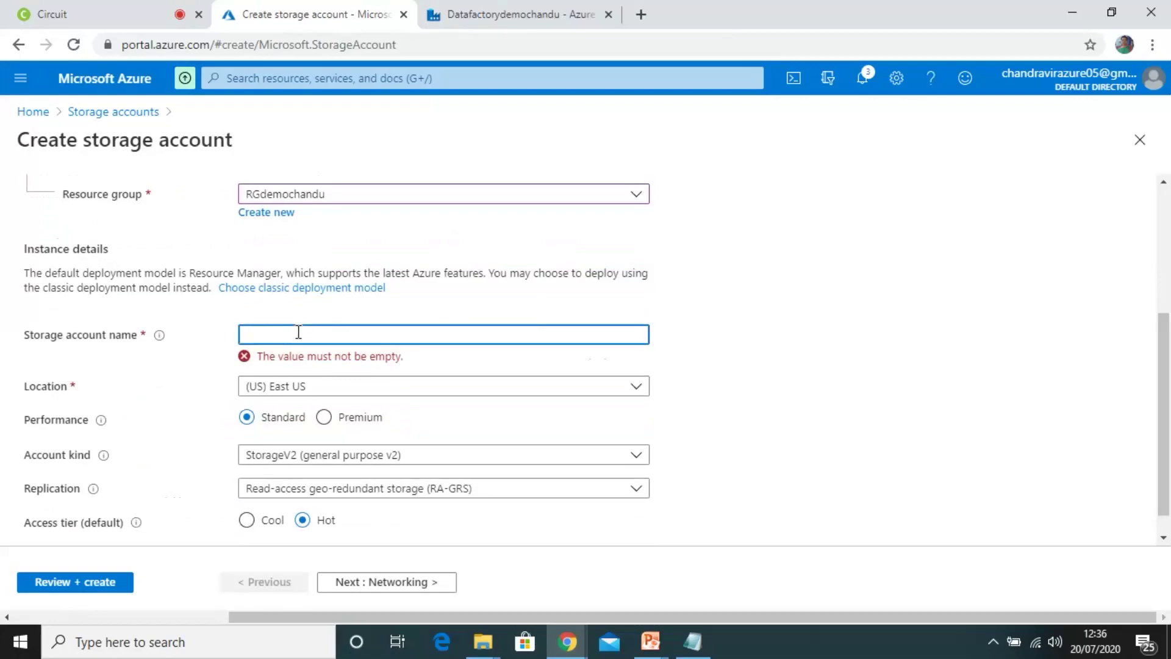
click(336, 196)
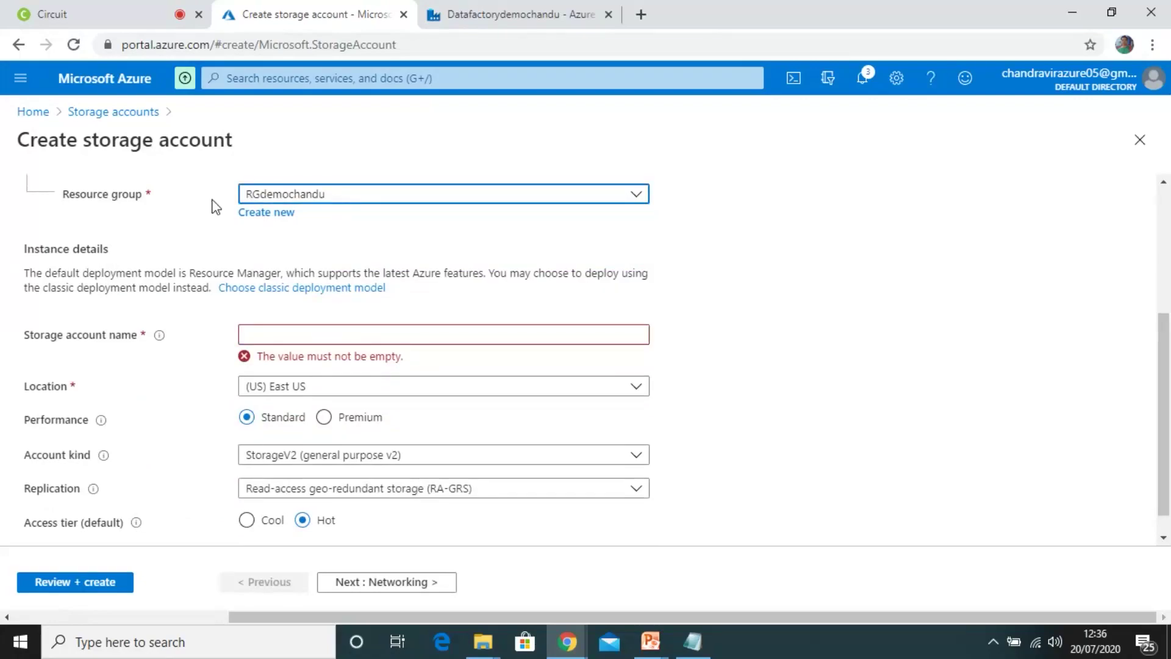
click(276, 202)
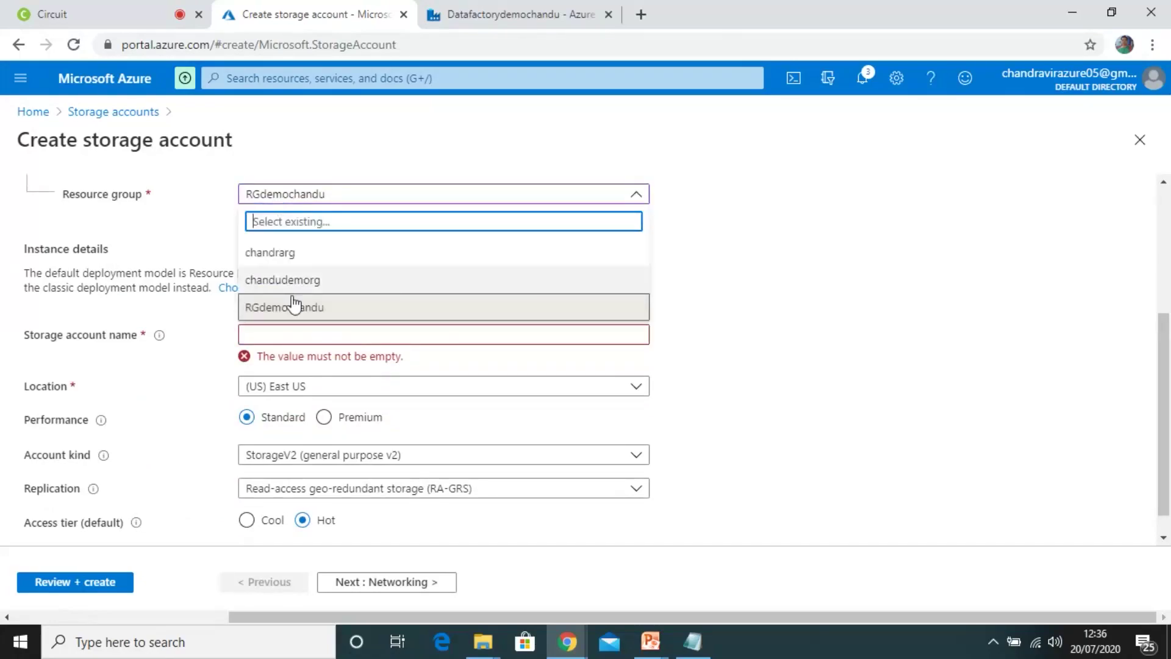
click(195, 225)
click(284, 335)
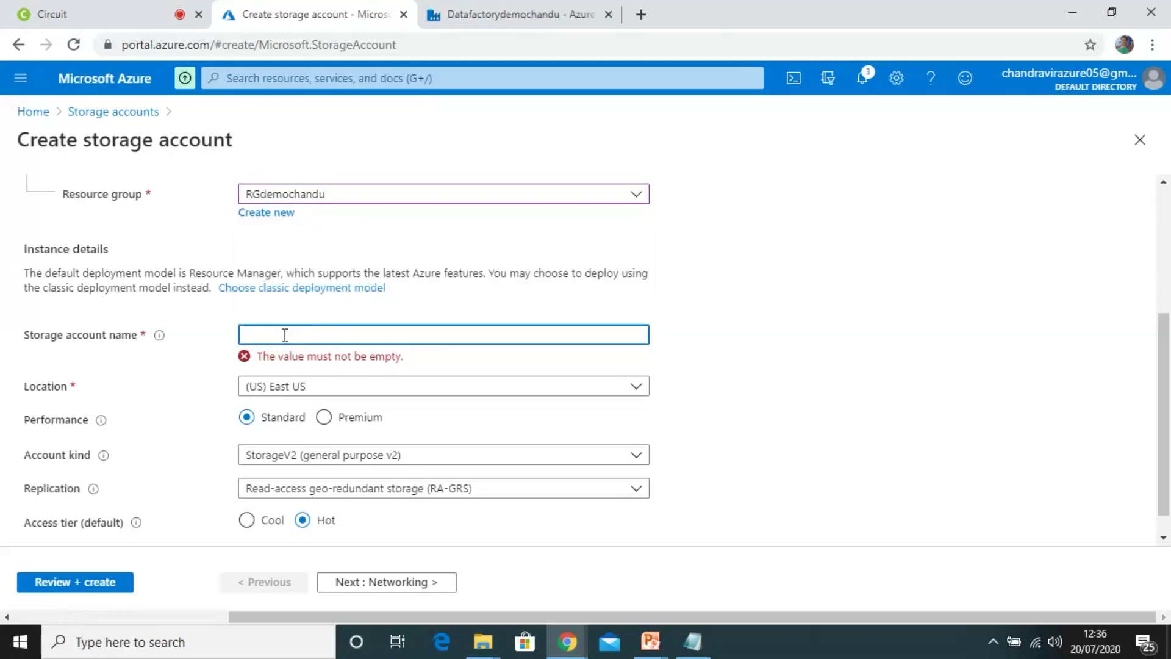
text(SA)
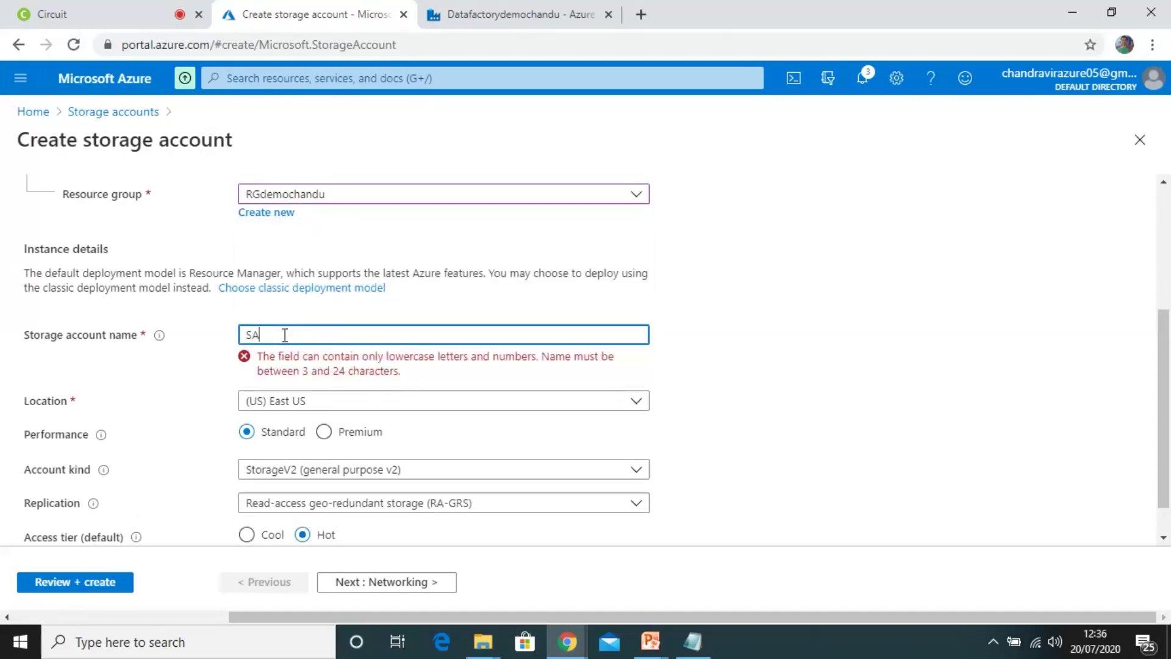
text(demochandu)
click(811, 368)
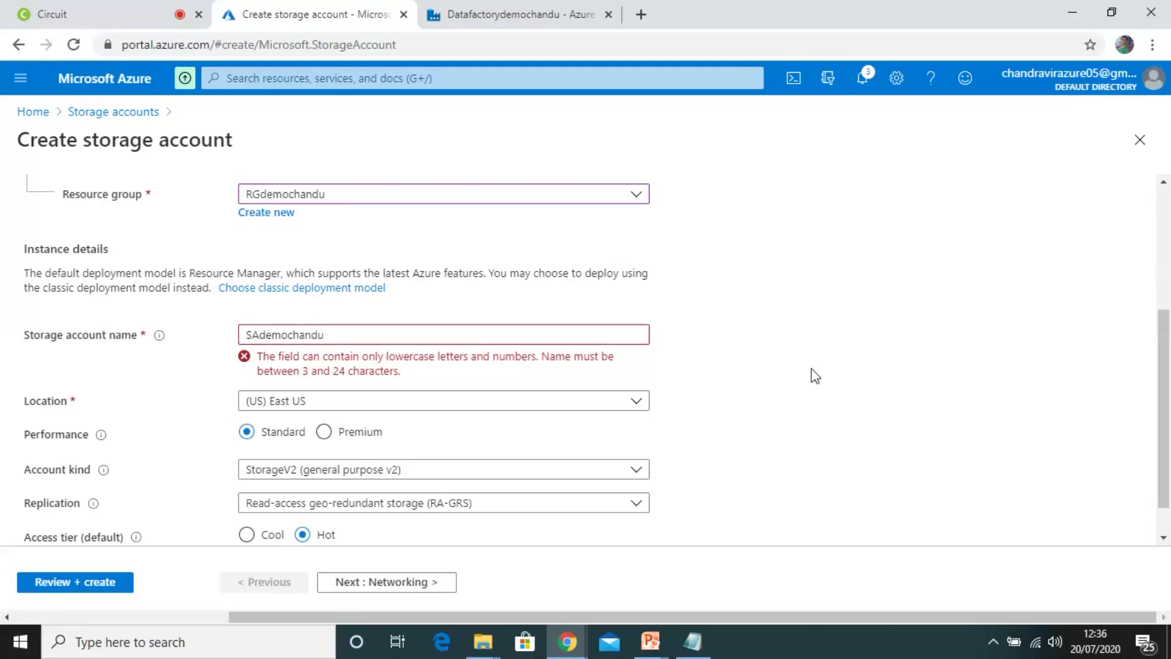
- Change the uppercase prefix of the storage account name to lowercase so it reads "sademochandu"
drag(1165, 352, 1165, 374)
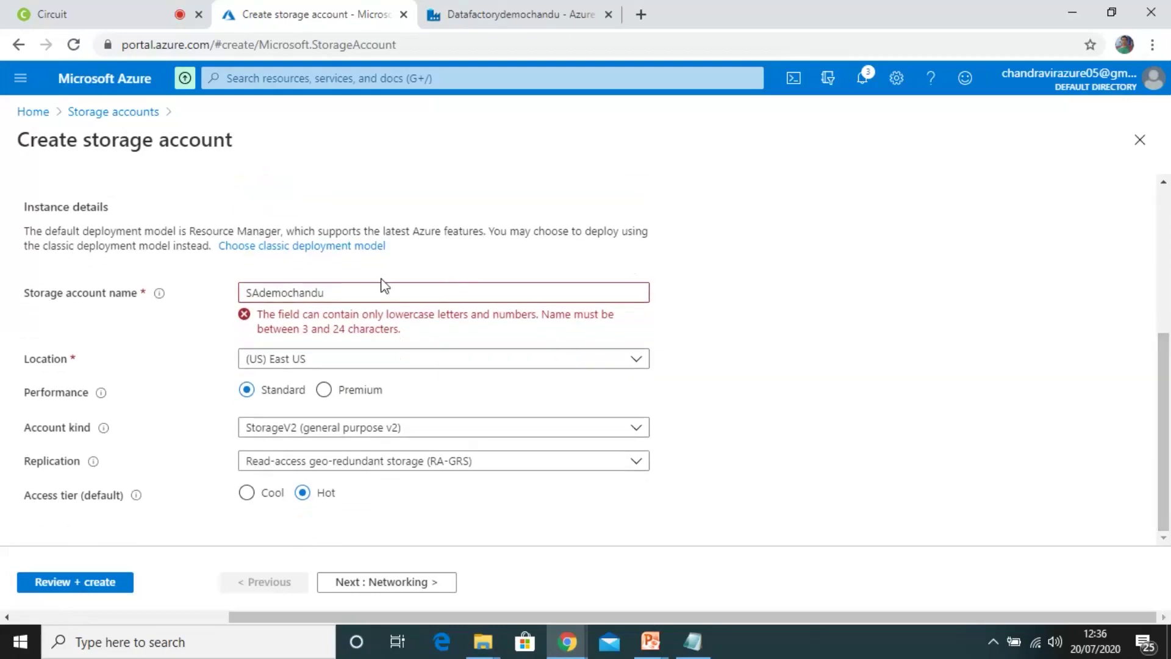
click(263, 293)
key(BackSpace)
key(BackSpace)
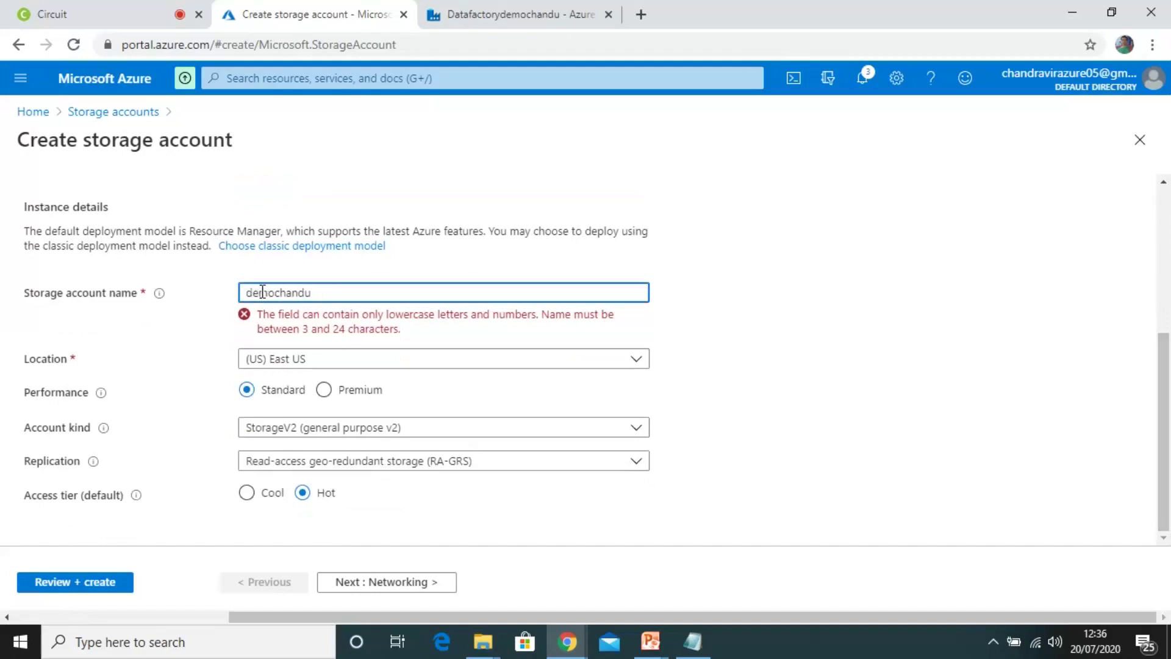
text(a)
key(Left)
text(s)
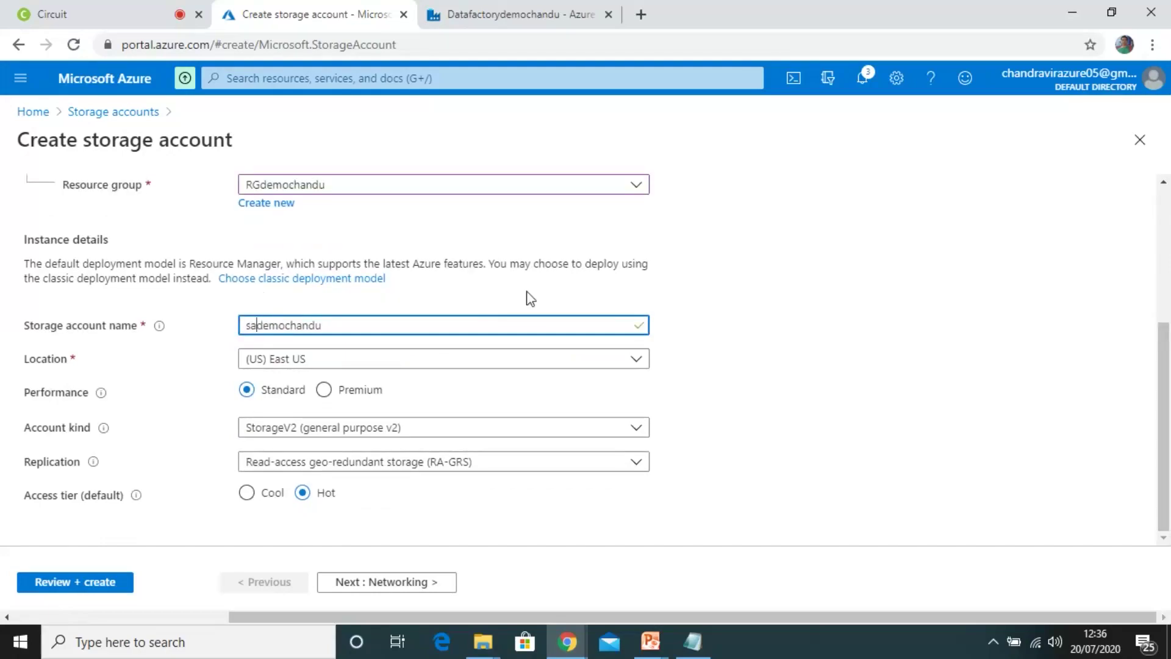
- Validate the storage account settings and create sademochandu with the remaining options at their defaults
click(707, 378)
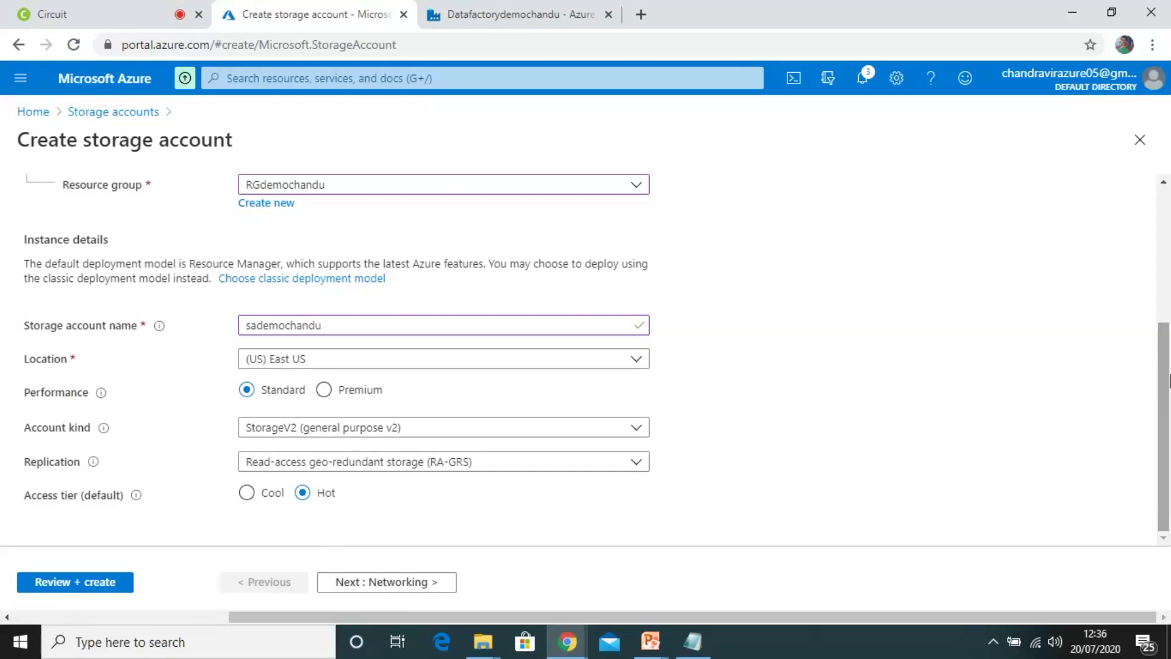
click(100, 583)
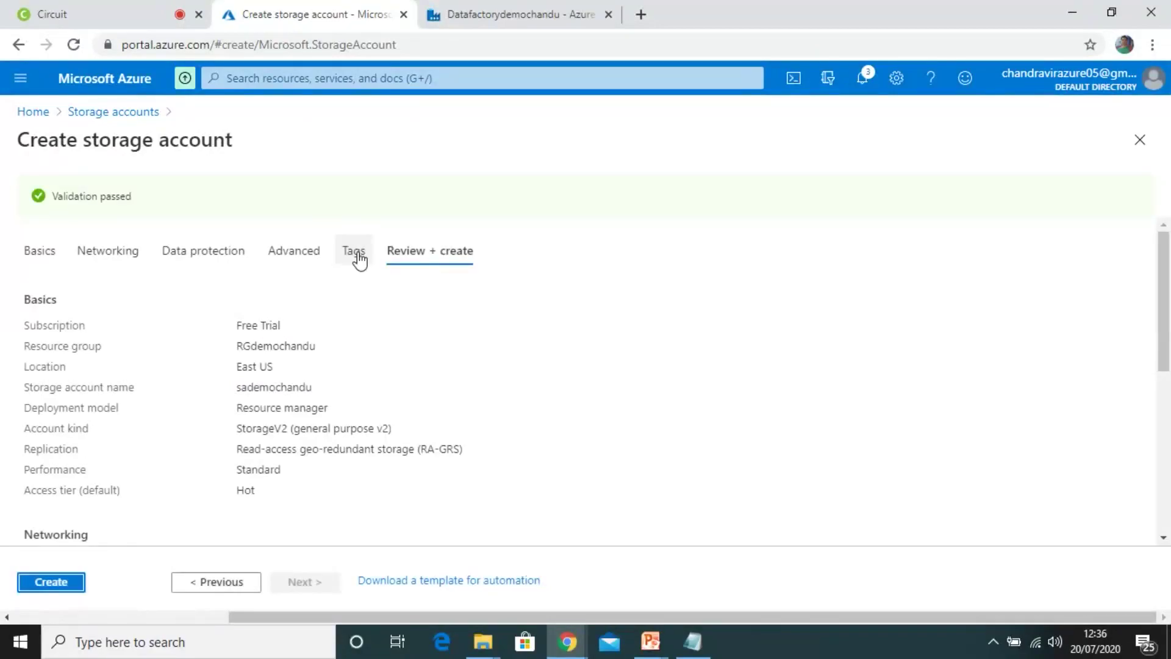
click(52, 587)
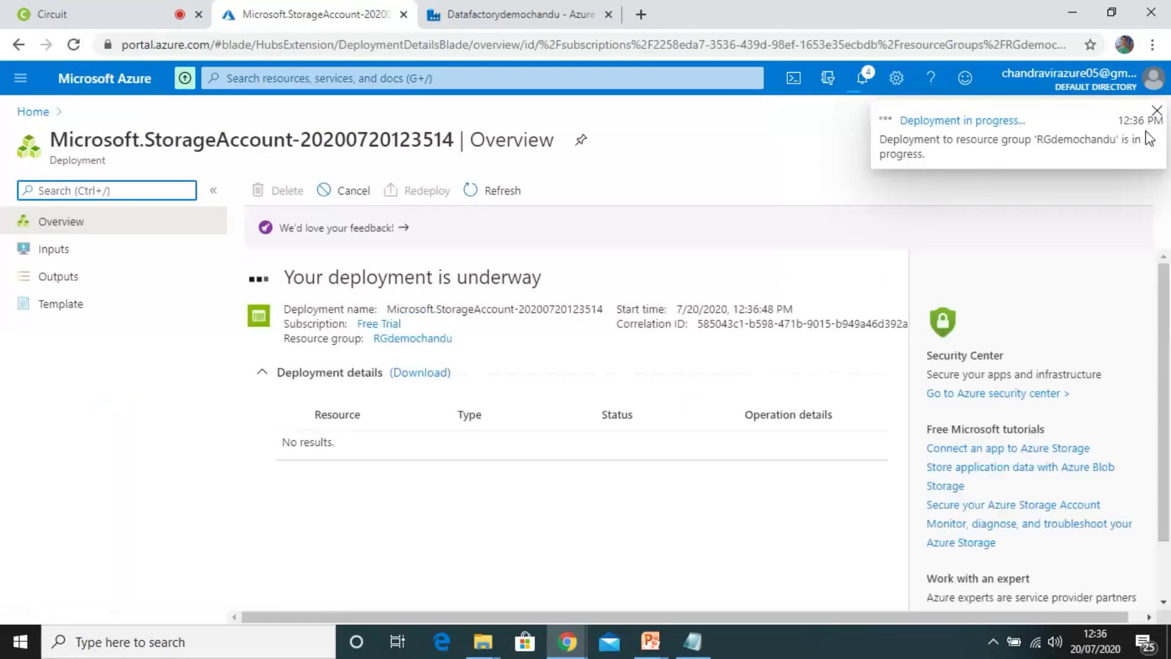
click(1157, 112)
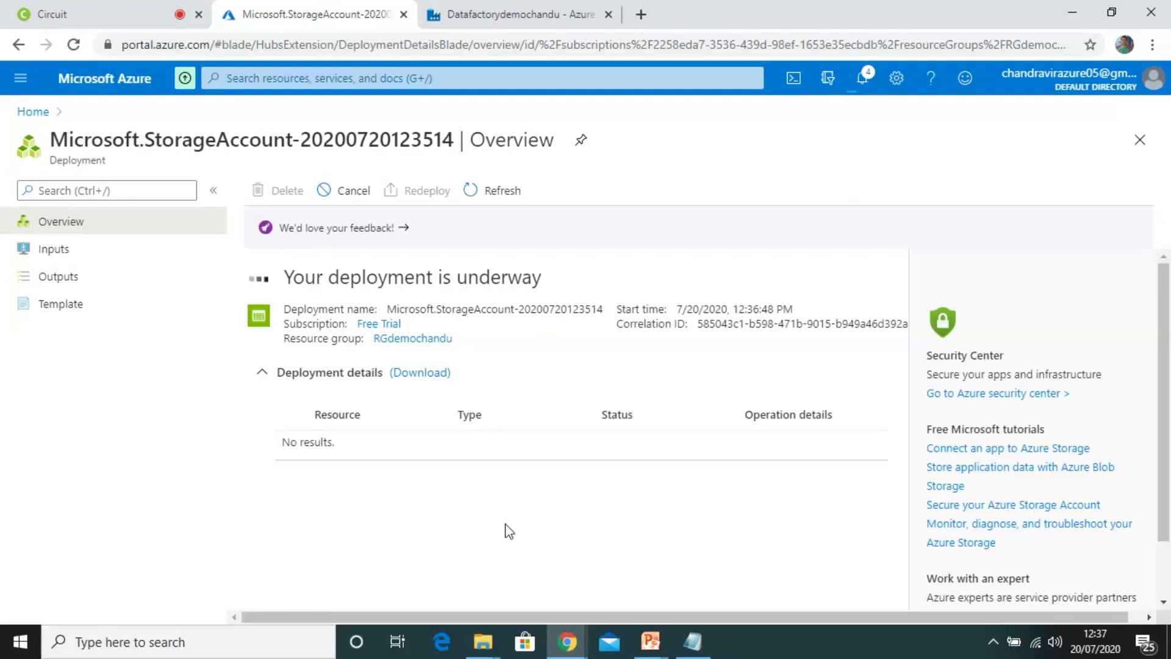
- Switch to File Explorer, view the contents of the Employee text file in the Azure excercise folder, and return to the Azure portal
mouse_move(483, 642)
click(337, 603)
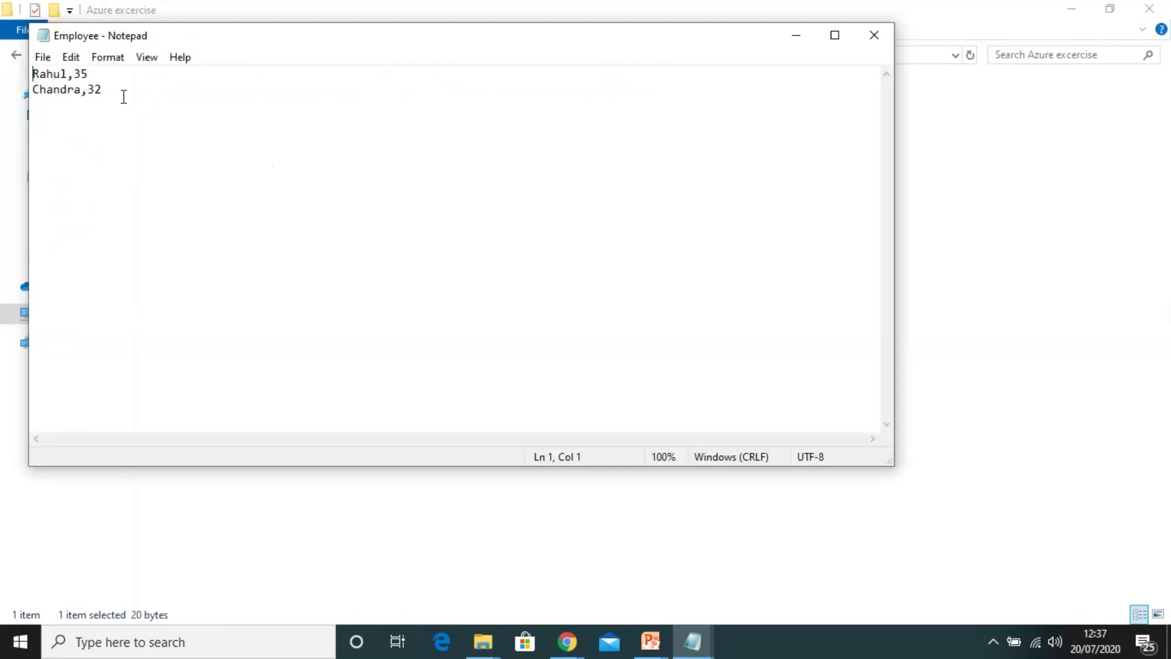
click(875, 35)
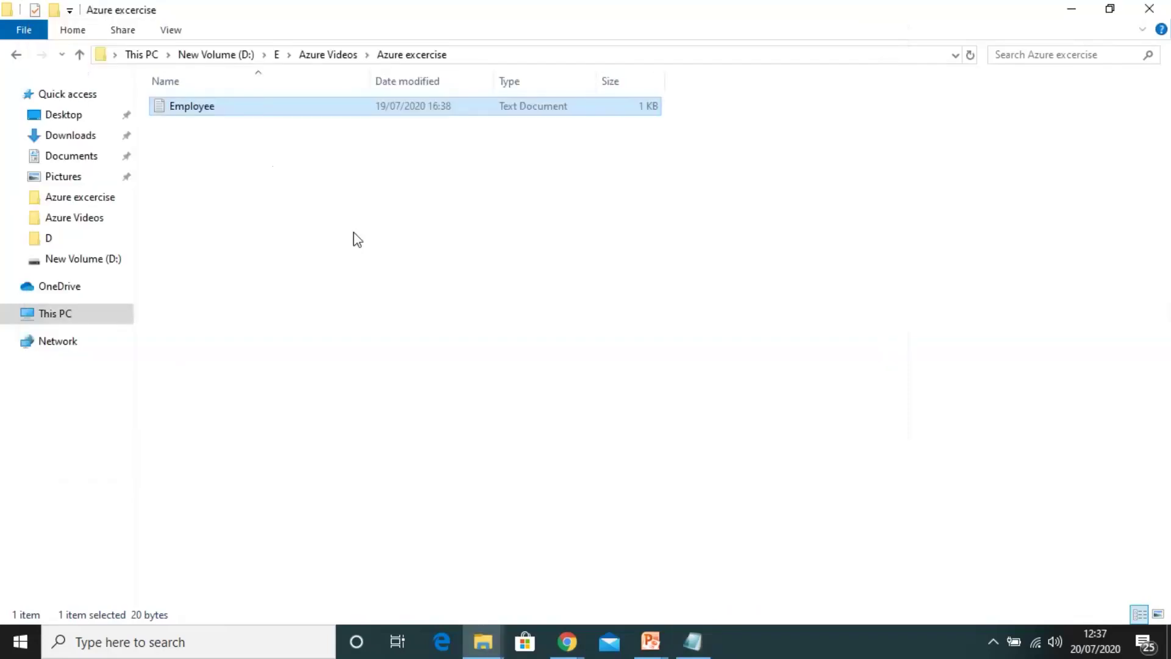
key(alt+Tab)
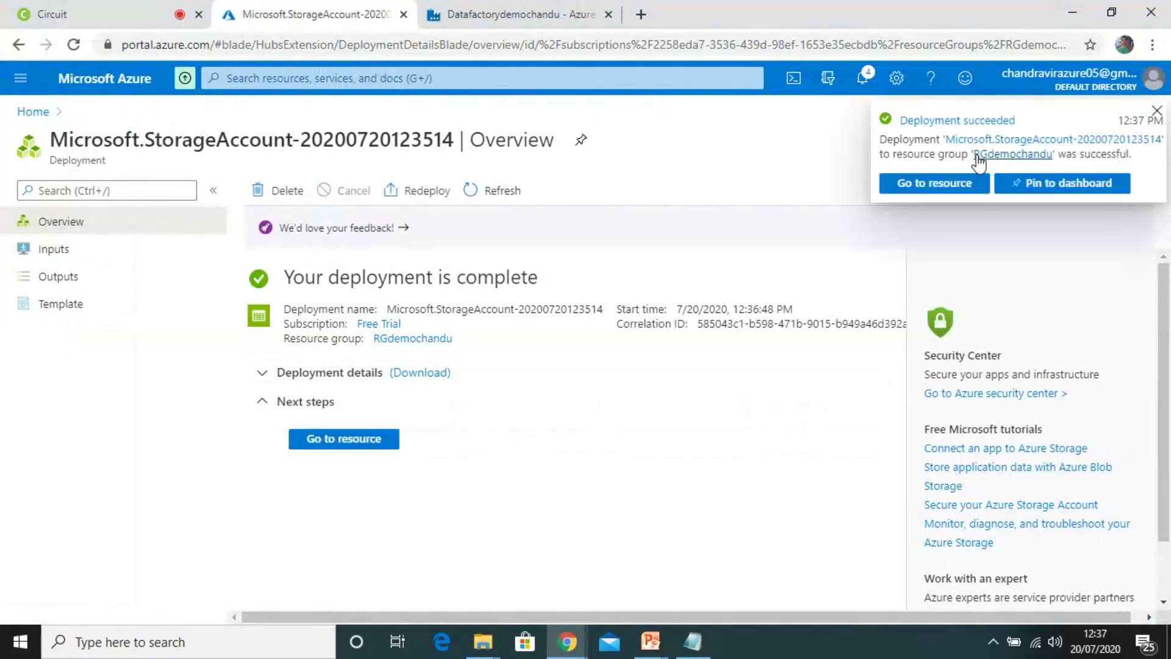
- Open the new storage account from its deployment page and create a private container named "containerdemochandu" in it
click(1158, 111)
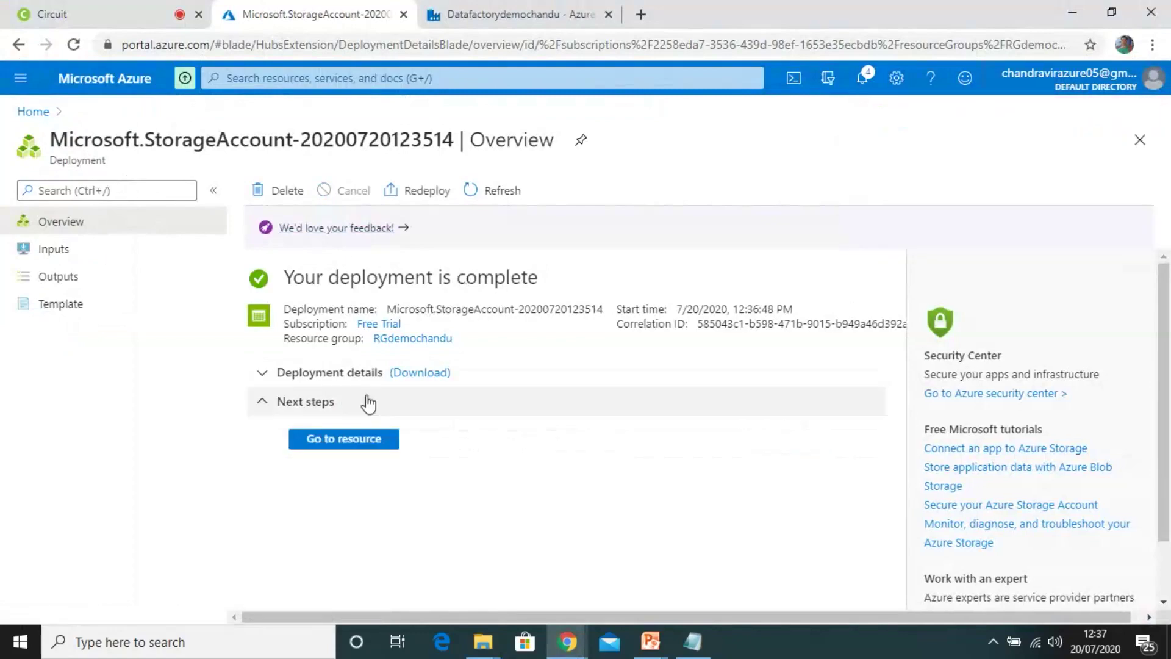
click(344, 443)
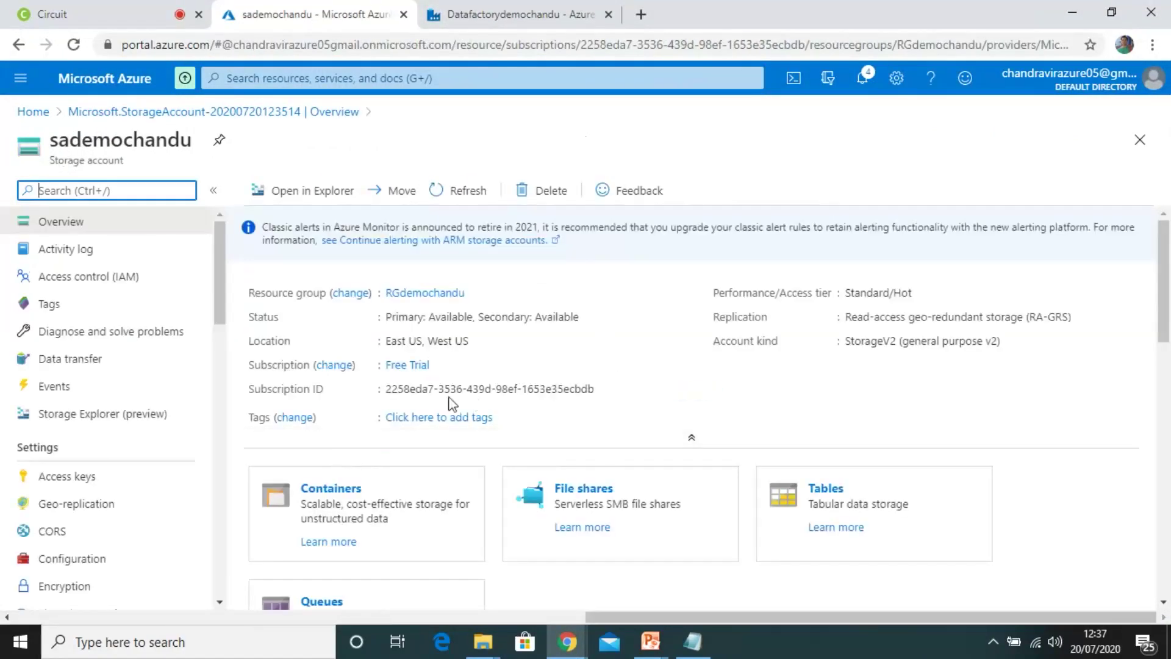
click(330, 489)
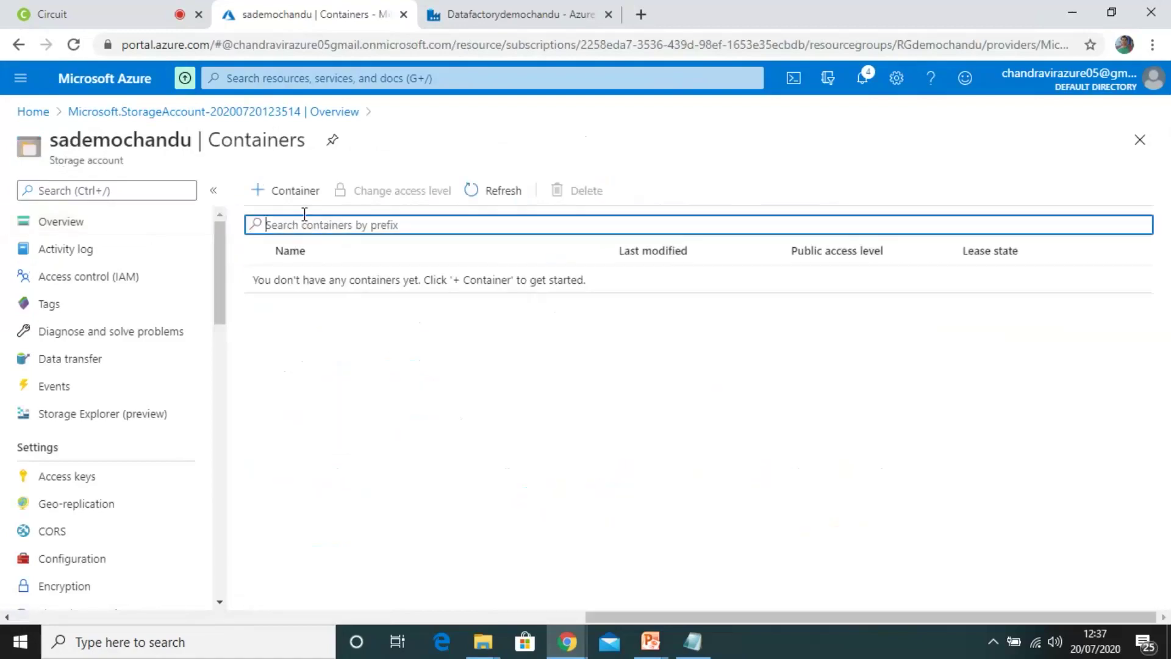
click(282, 196)
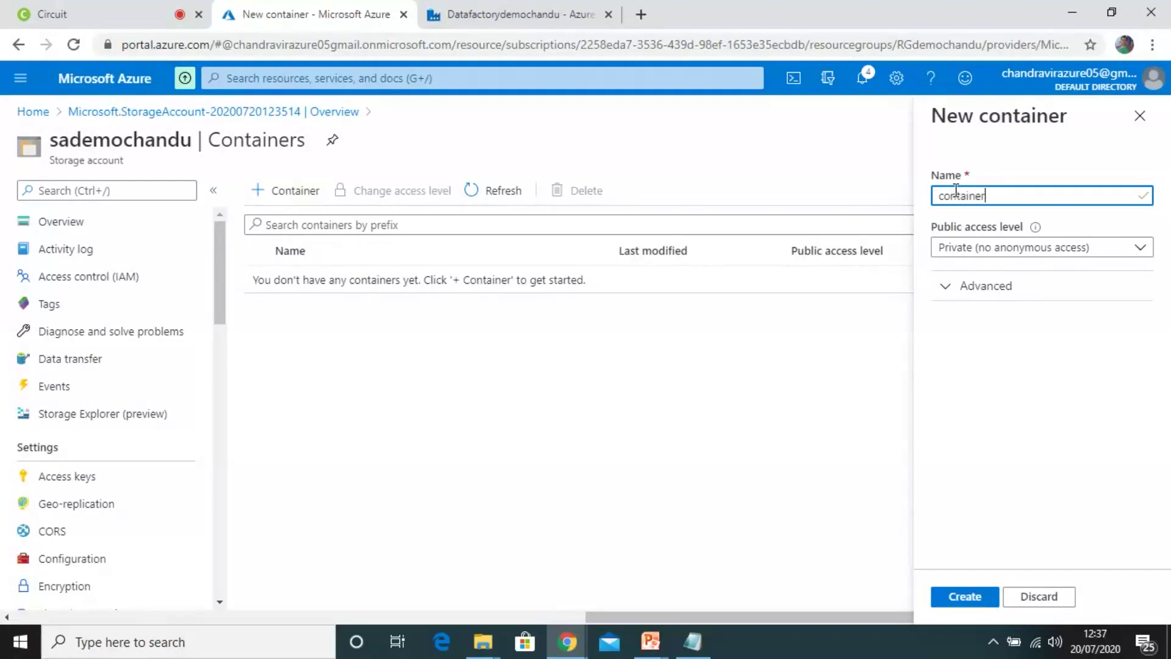
text(emochandu)
click(947, 288)
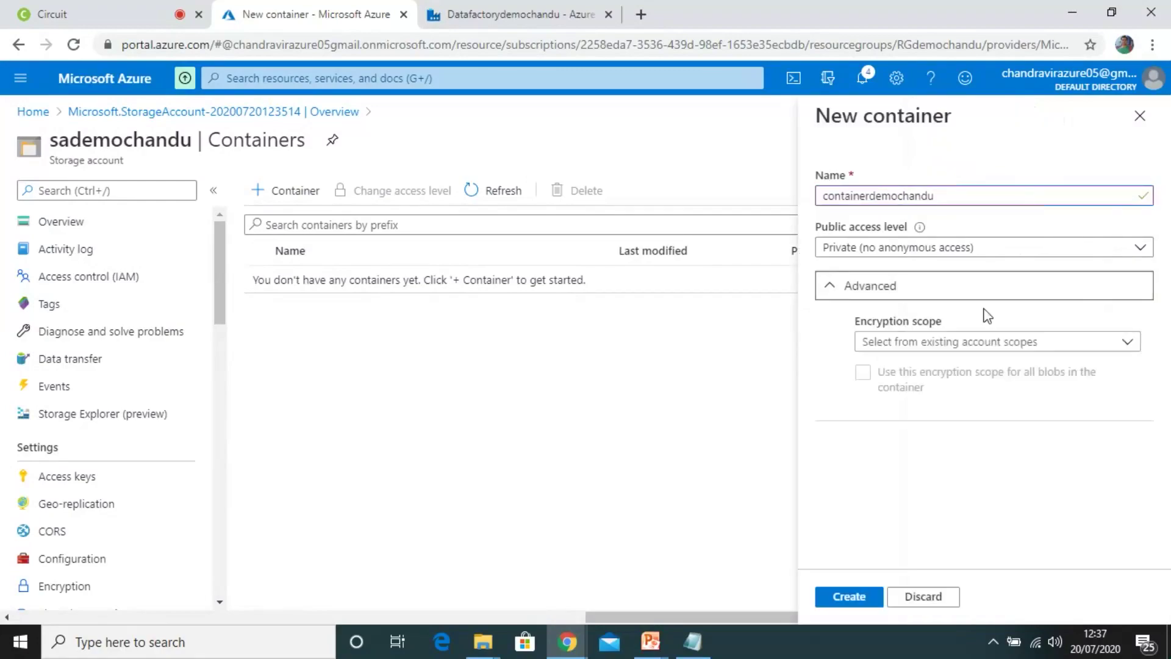
click(837, 598)
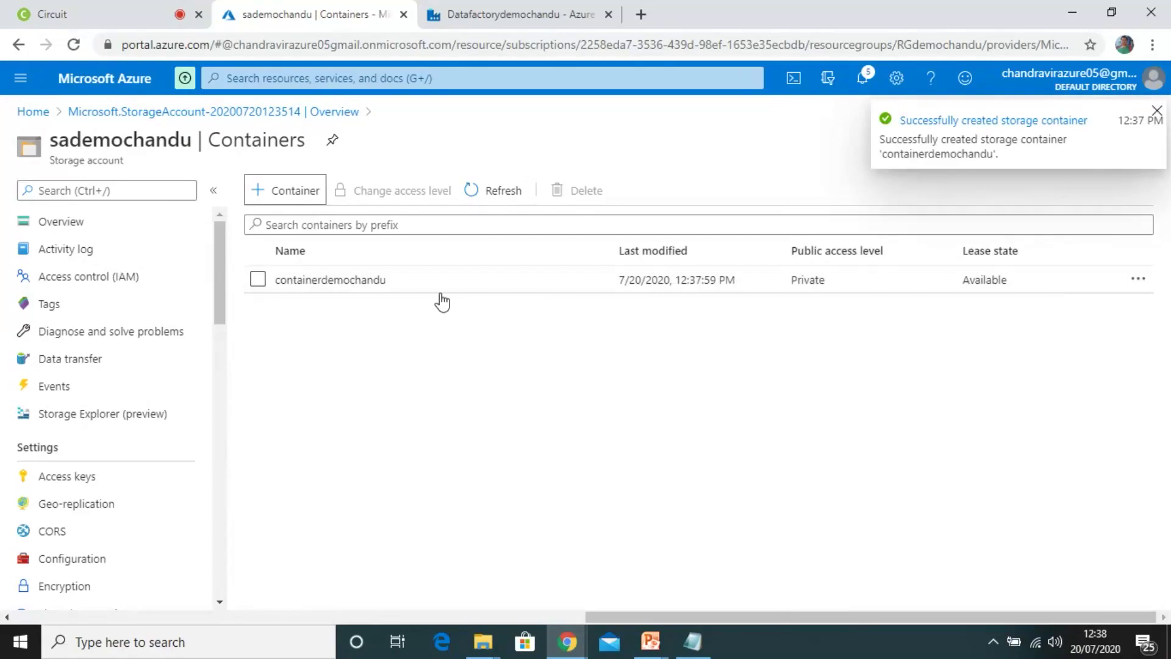
- Open containerdemochandu and choose the Employee text file from the Azure excercise folder as the blob to upload
click(353, 287)
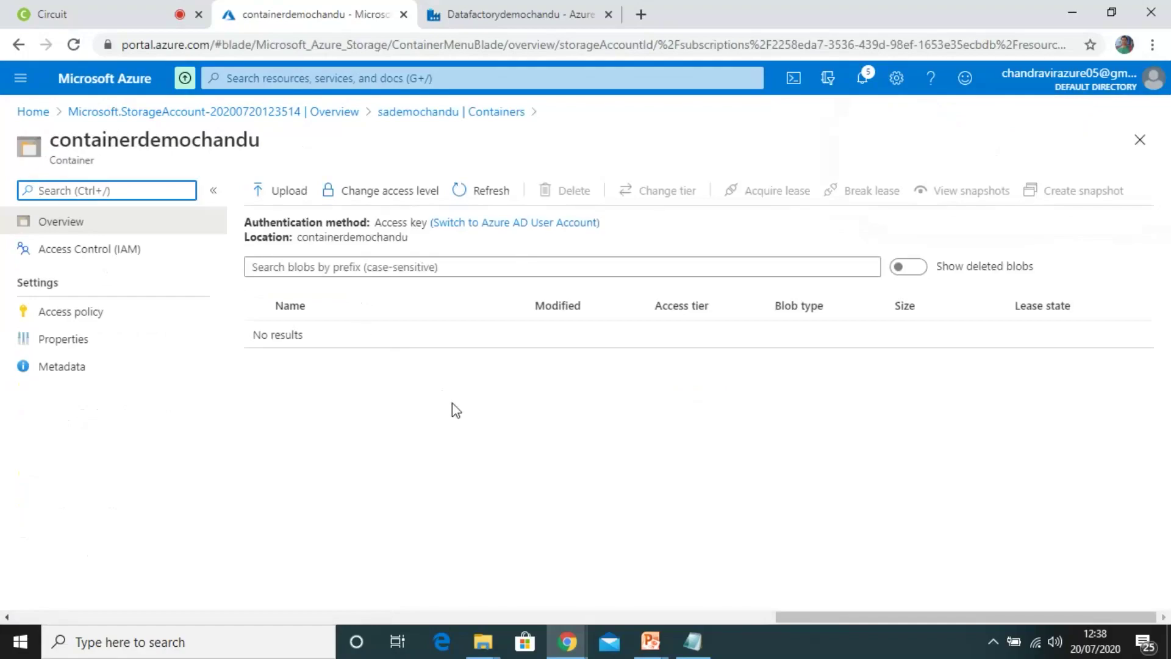
click(282, 199)
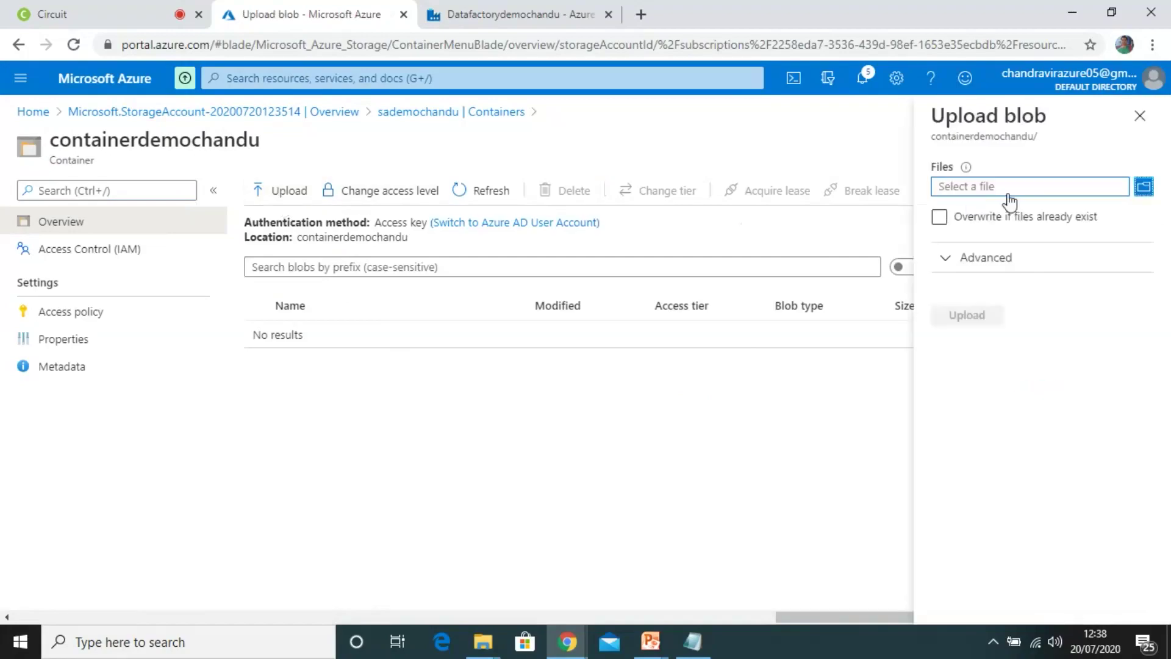
click(1122, 177)
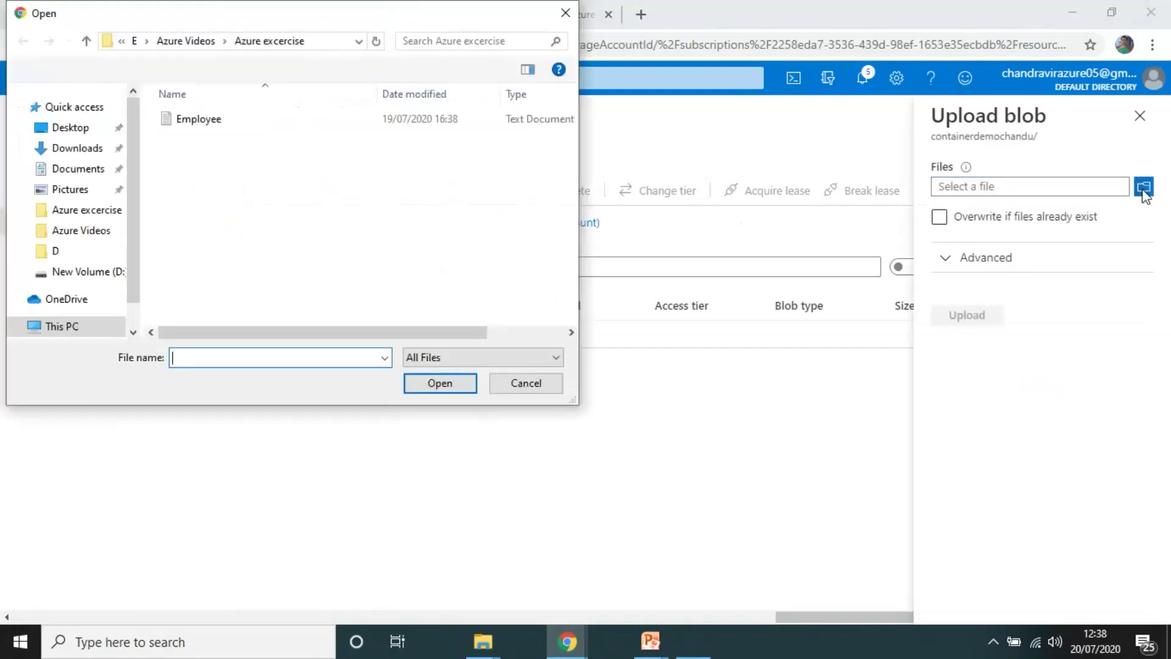
click(185, 122)
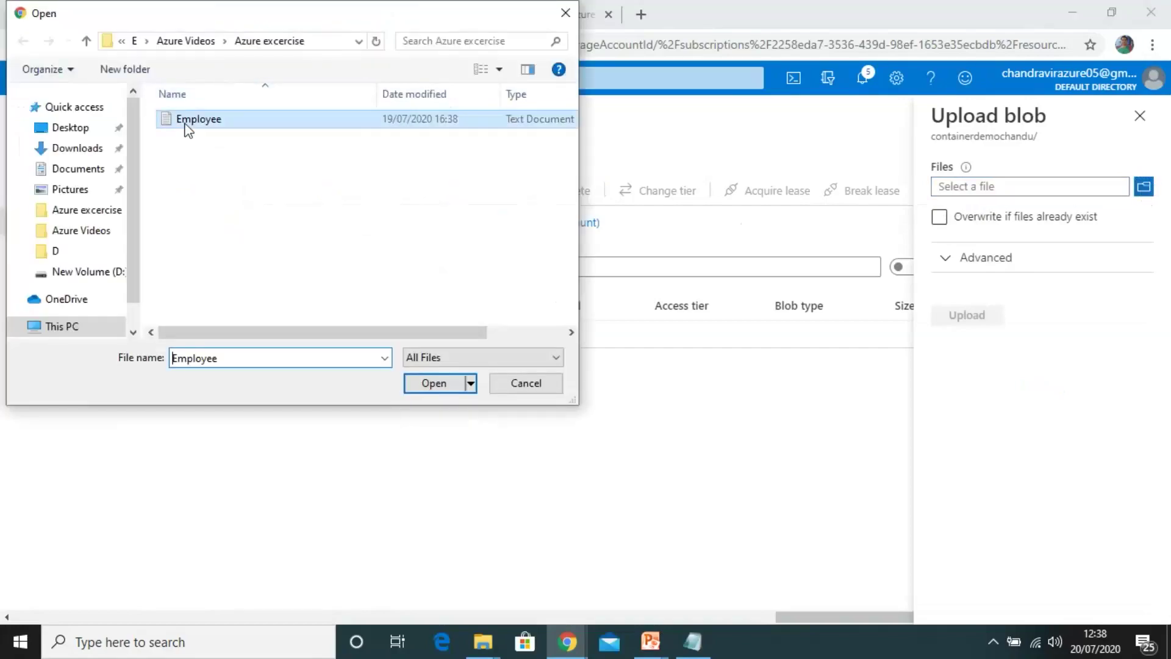
click(441, 383)
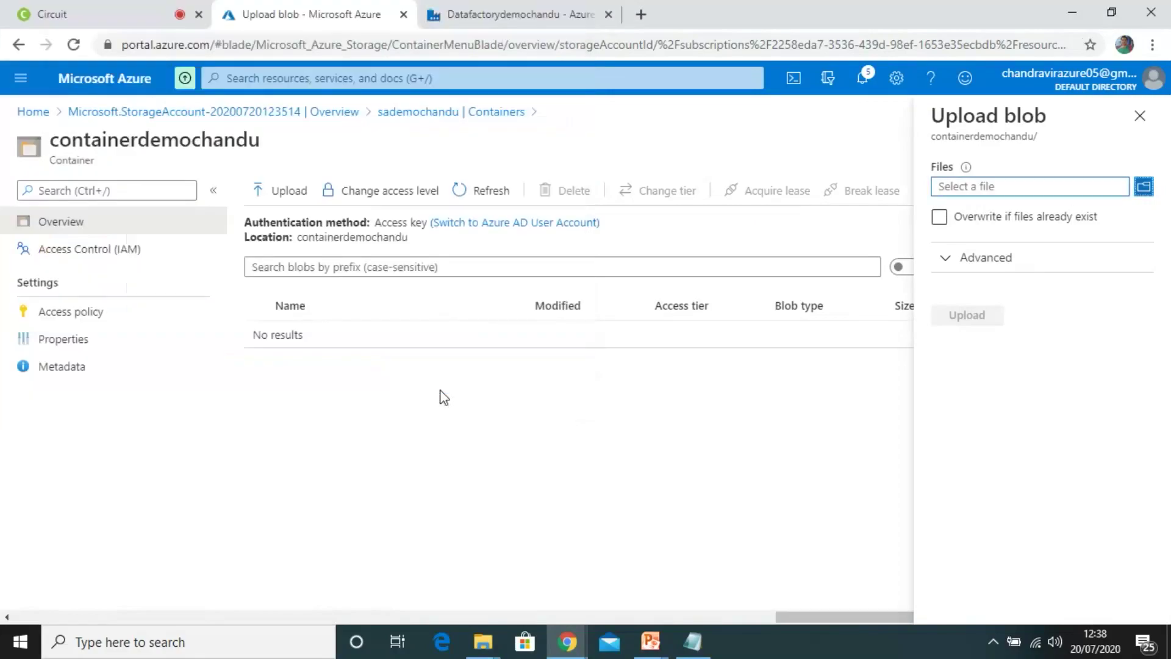
- Set the upload folder to "Input" in the advanced upload options and upload Employee.txt as a block blob
click(961, 257)
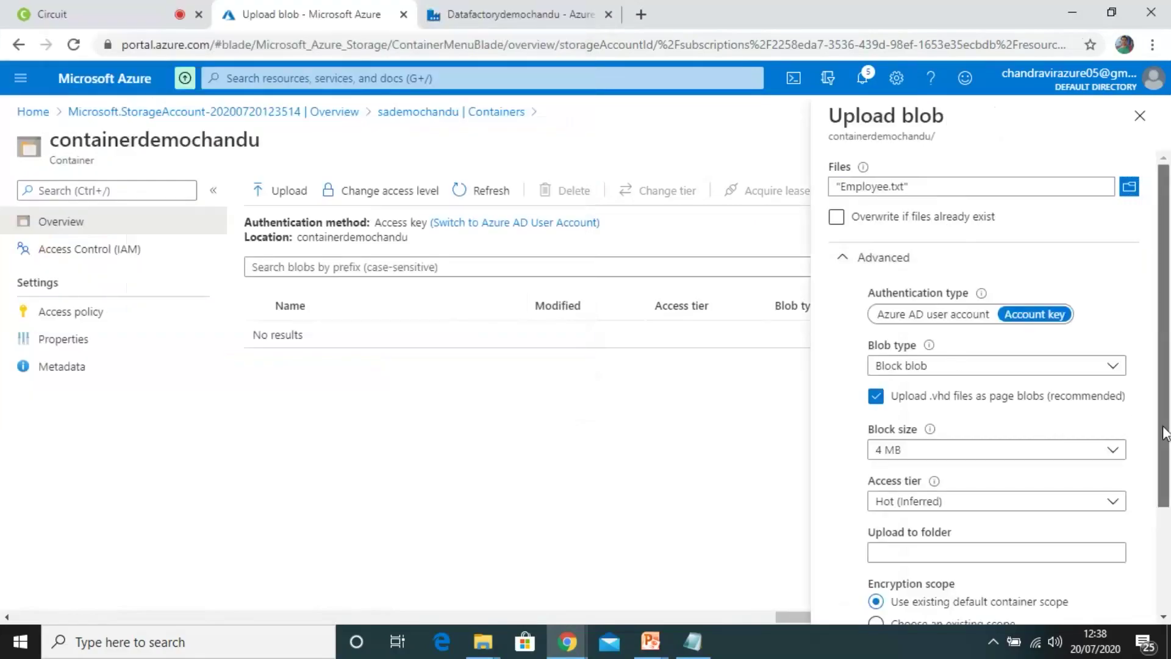
drag(1164, 430, 1165, 469)
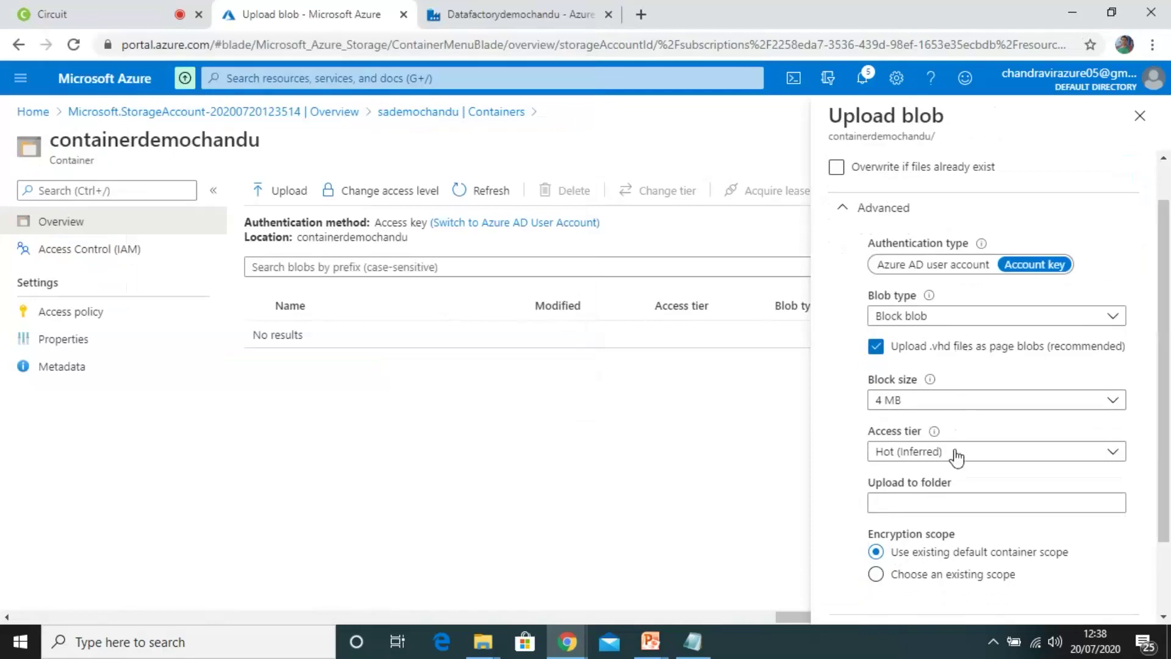
click(938, 508)
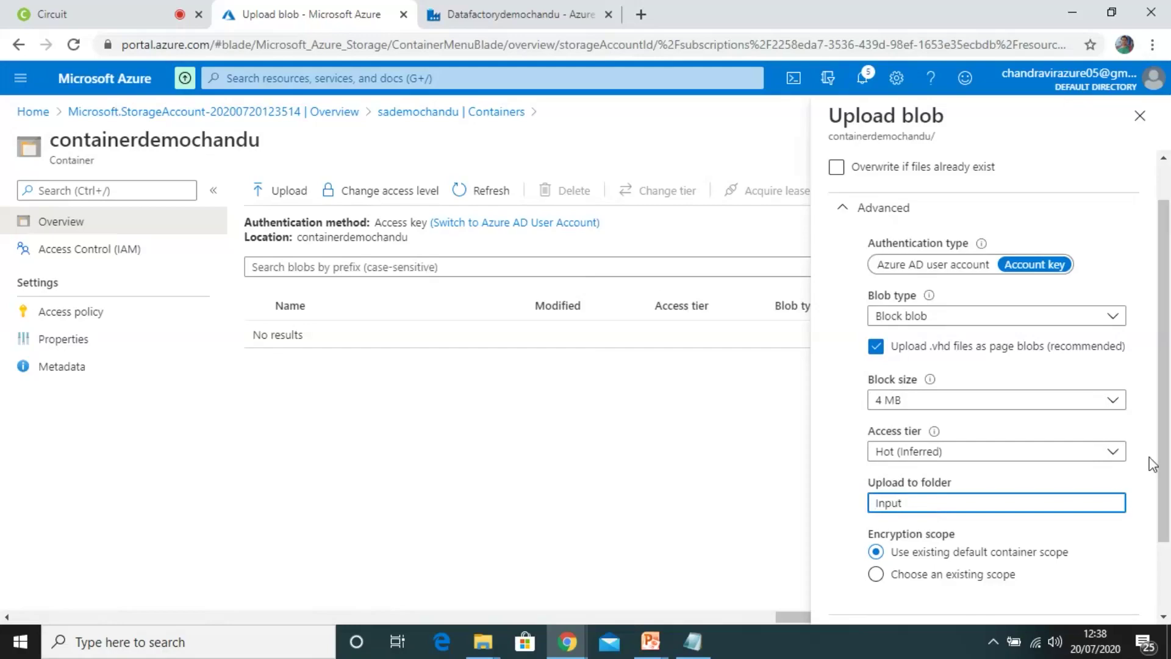
drag(1164, 474, 1163, 507)
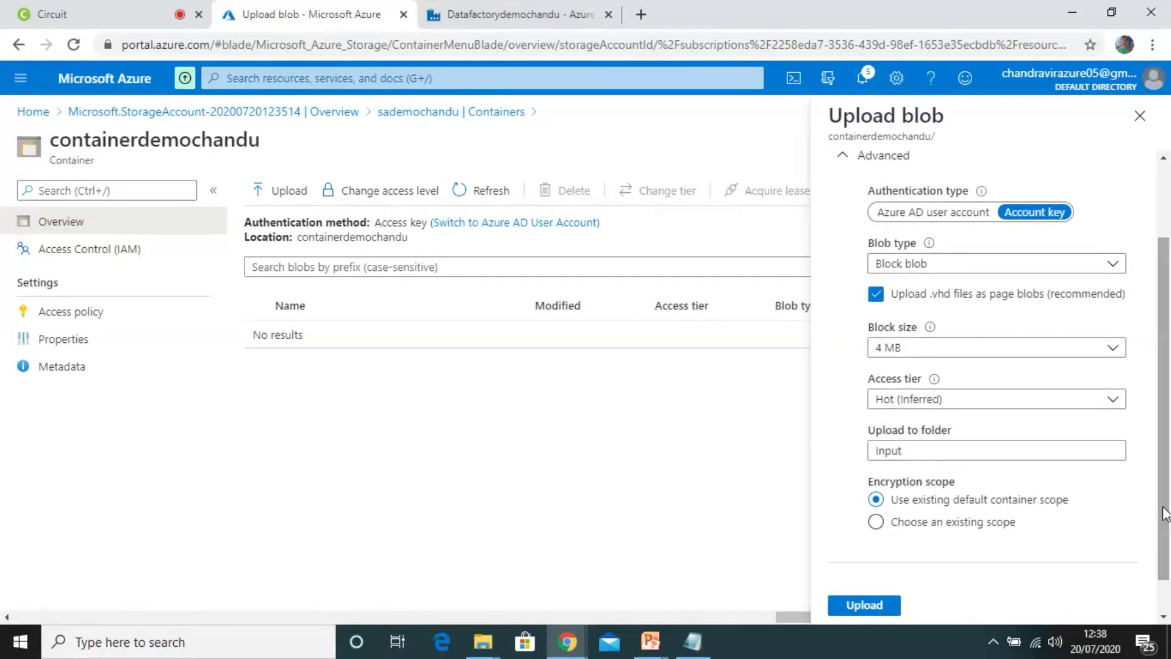
click(862, 606)
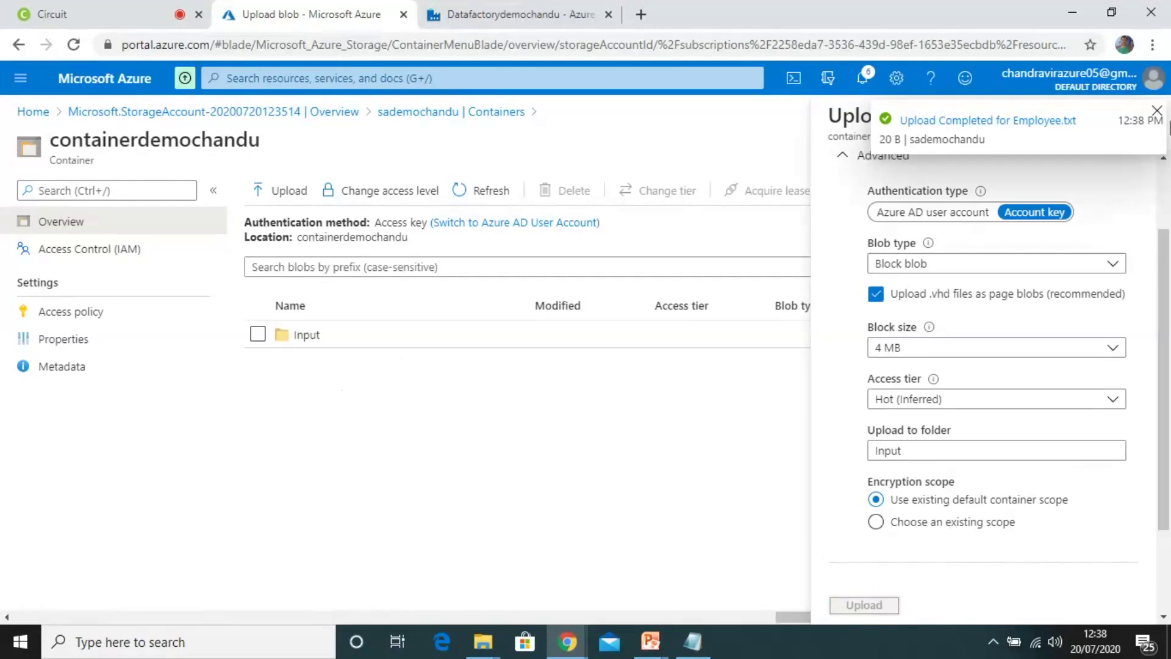
click(1156, 110)
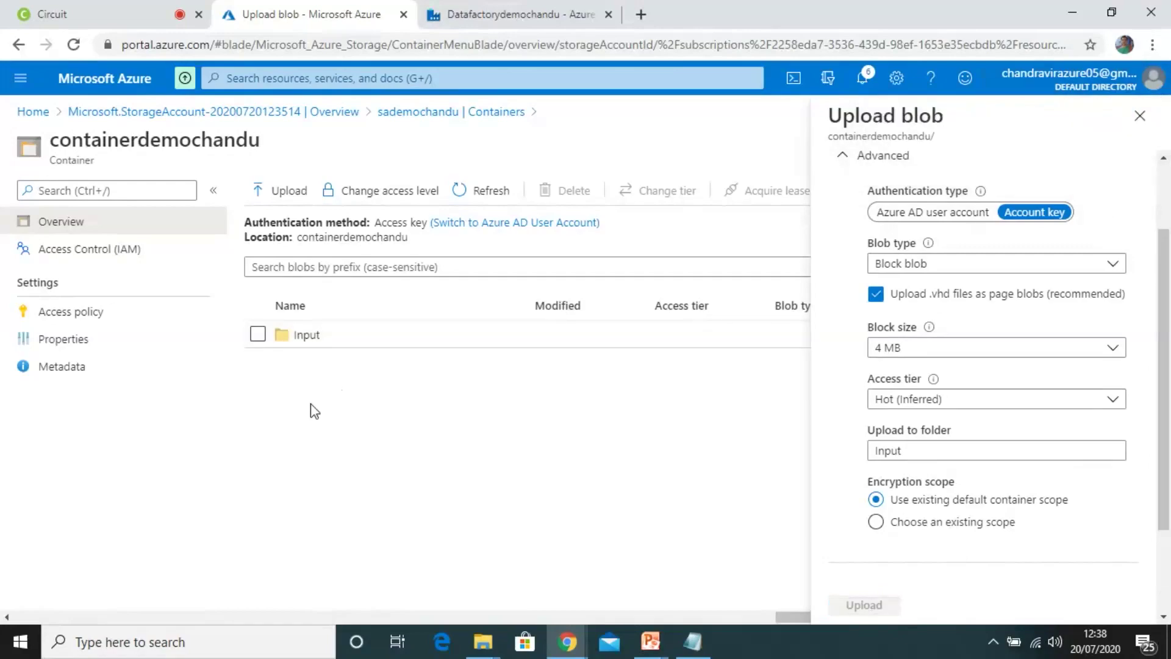
- Open the Input folder and view the contents of Employee.txt, then close the blob view
click(308, 346)
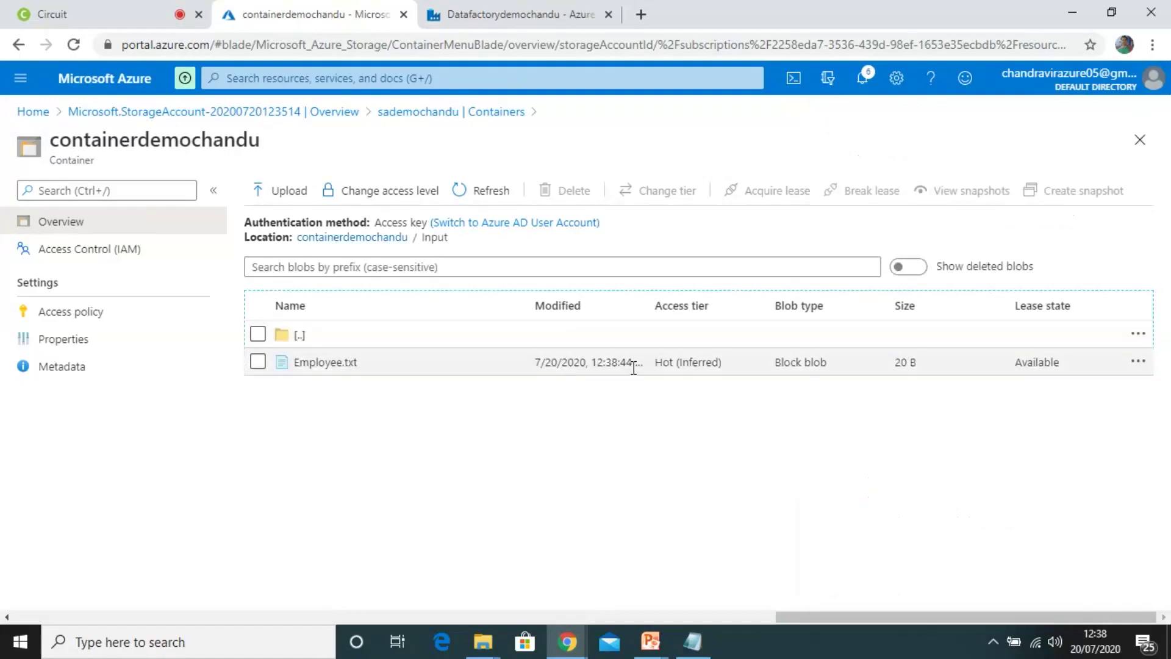
click(1139, 361)
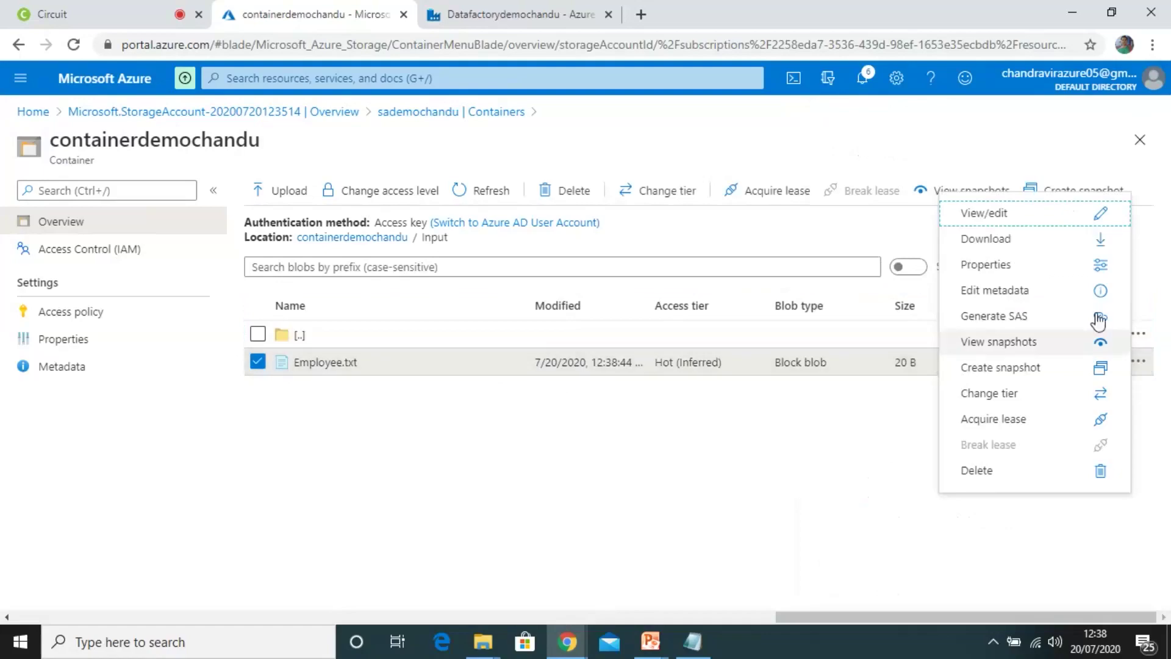
click(994, 215)
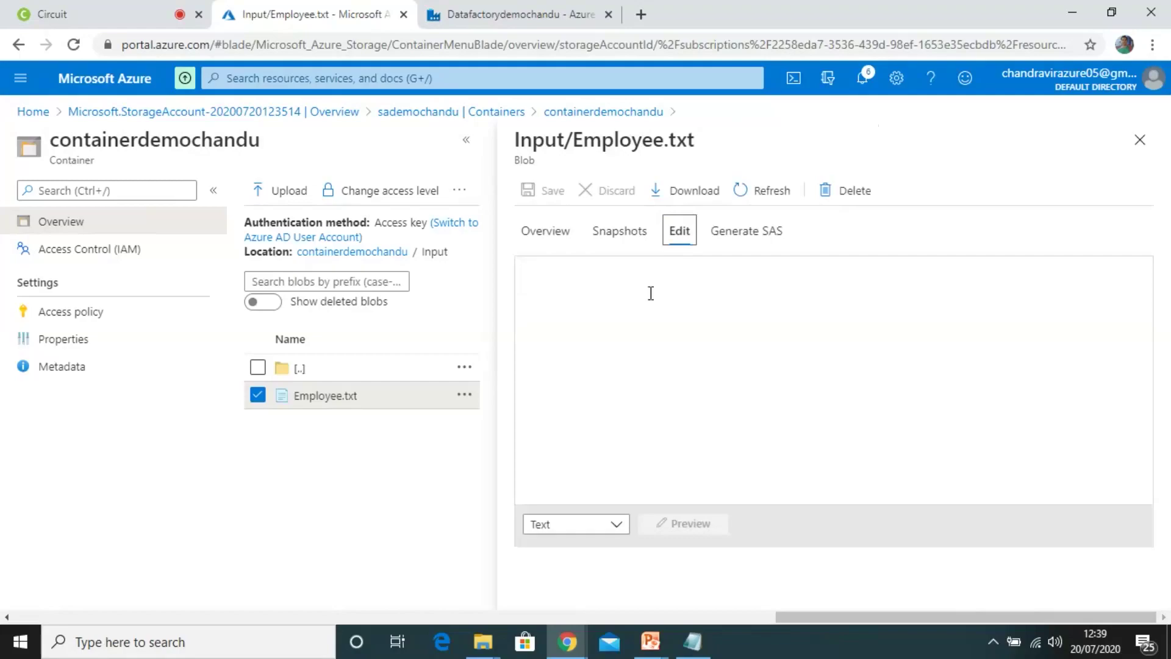
click(1140, 141)
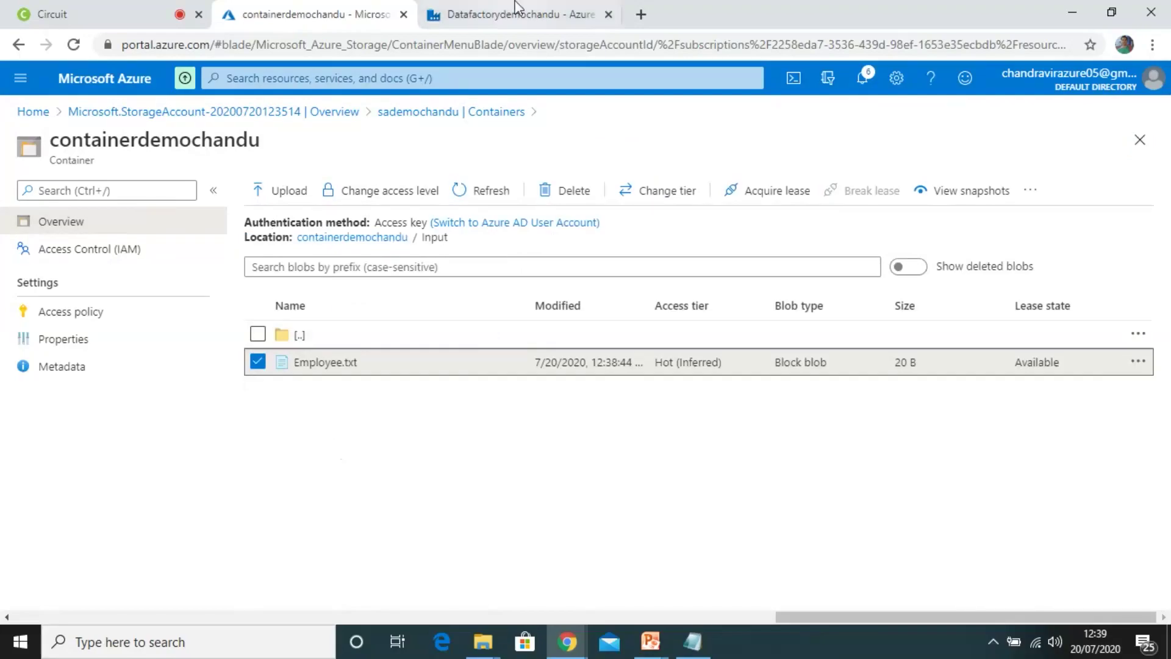
- Return to the data factory and start a new source dataset for Copy data1 using Azure Blob Storage and the Binary format
click(491, 18)
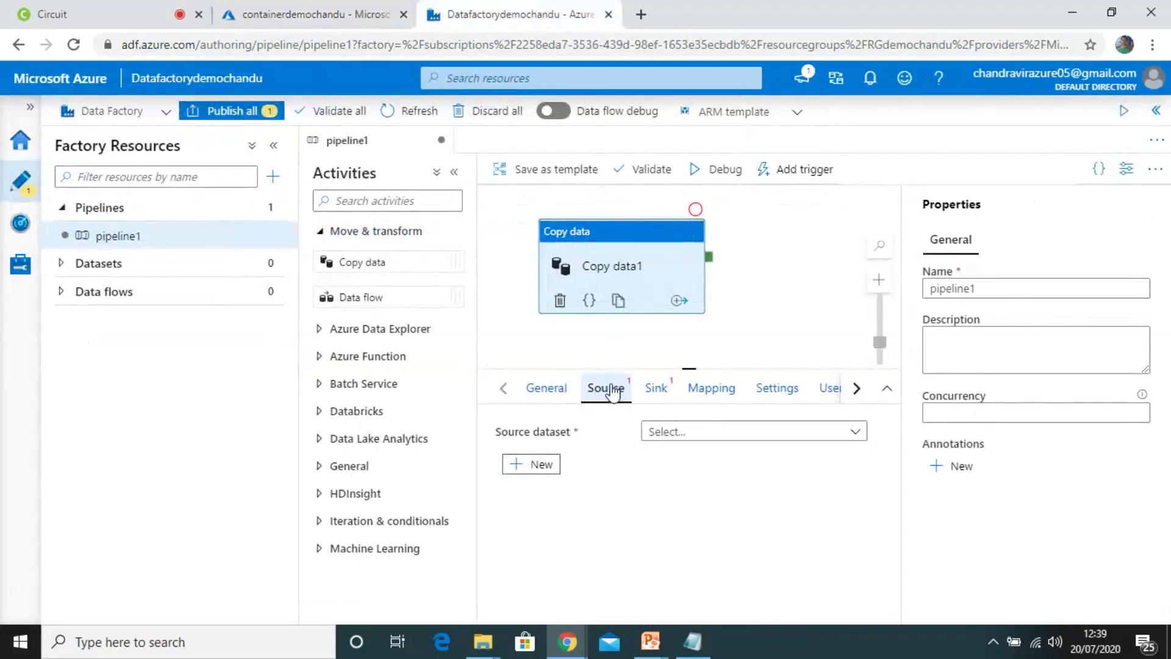
click(671, 438)
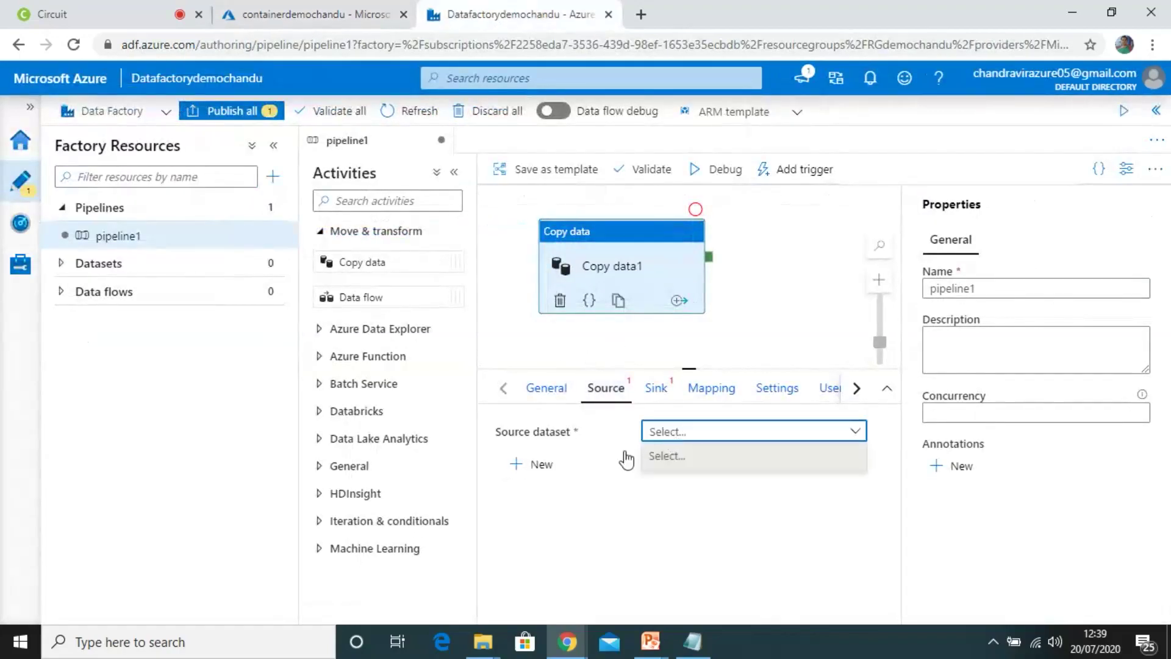
click(539, 470)
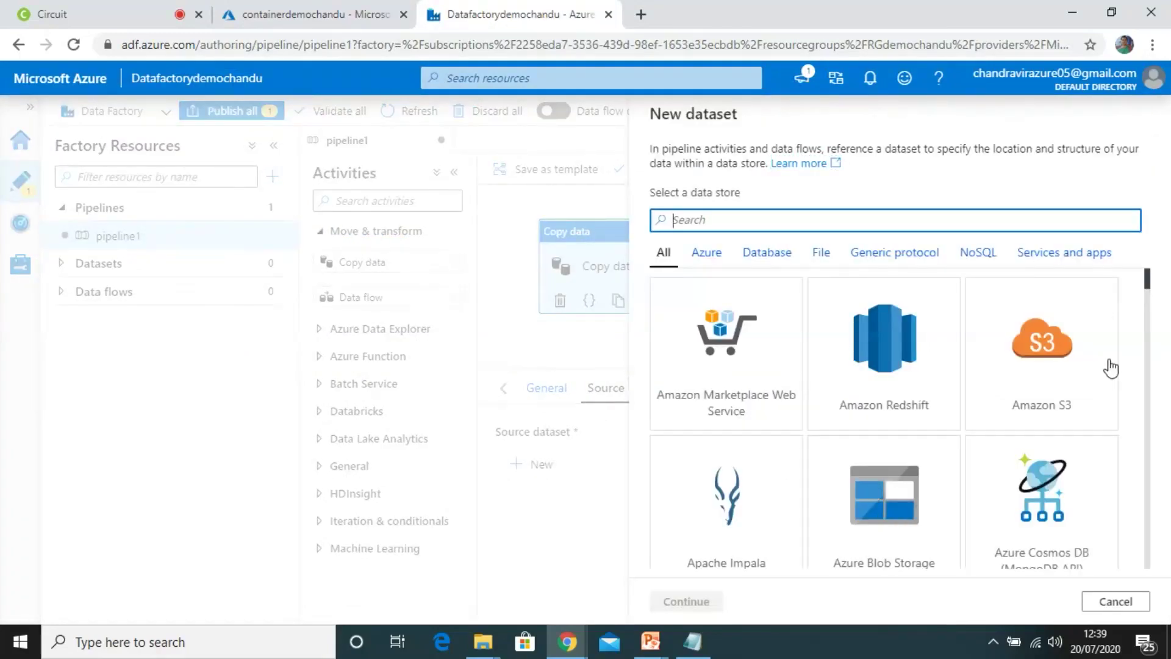
click(874, 542)
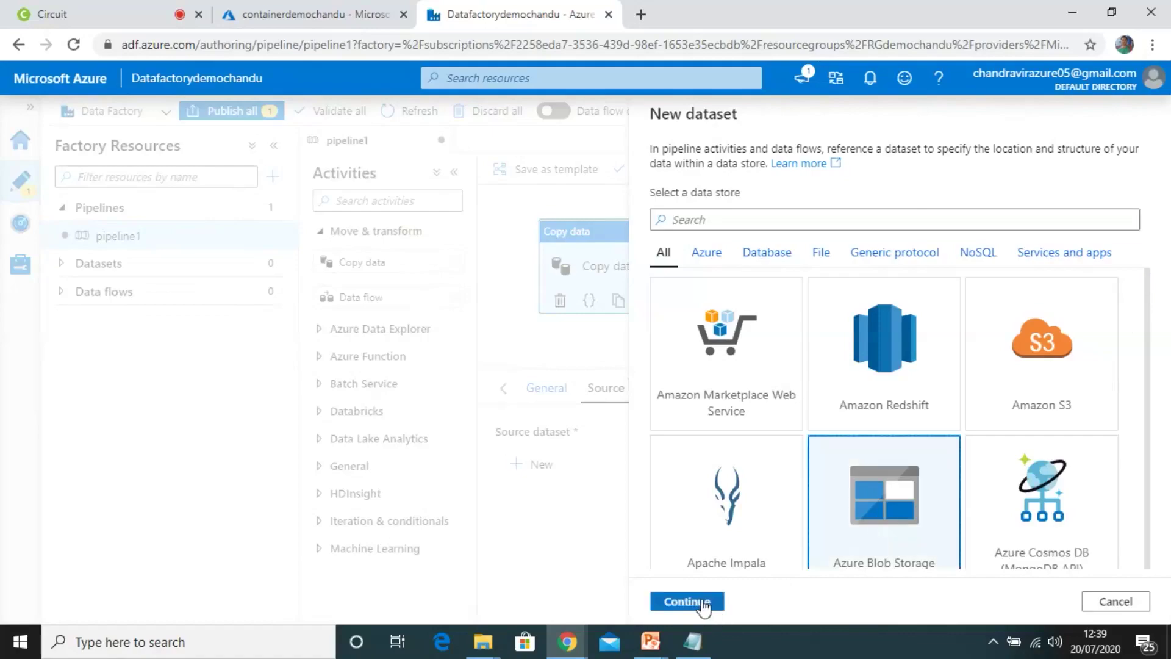
click(703, 603)
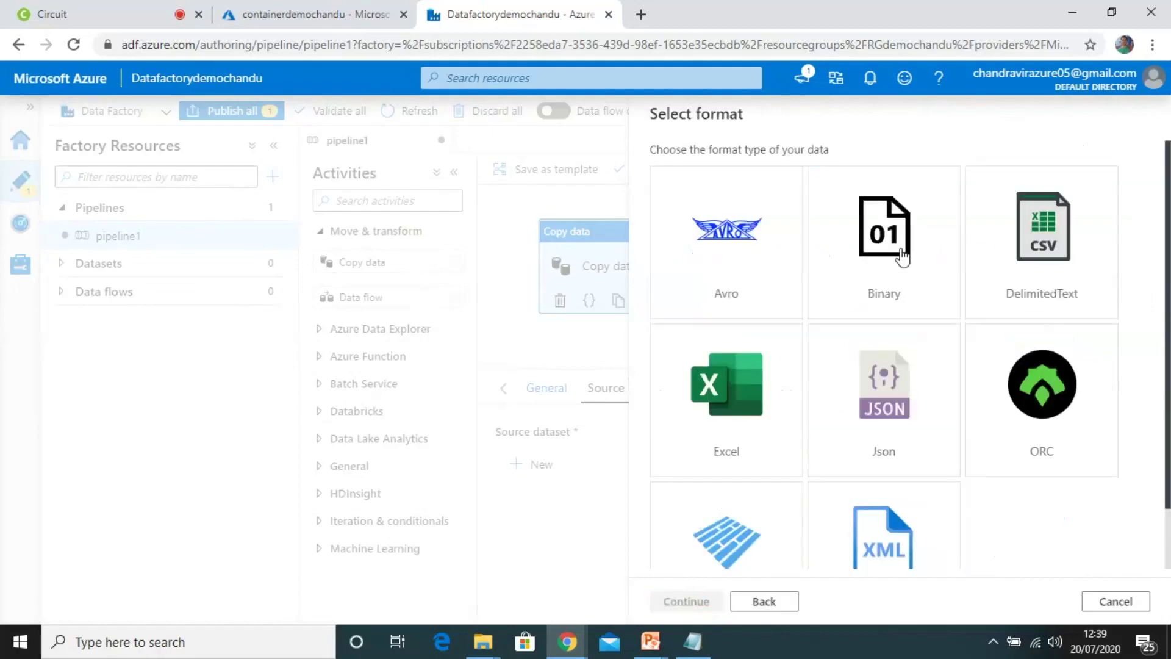
click(901, 257)
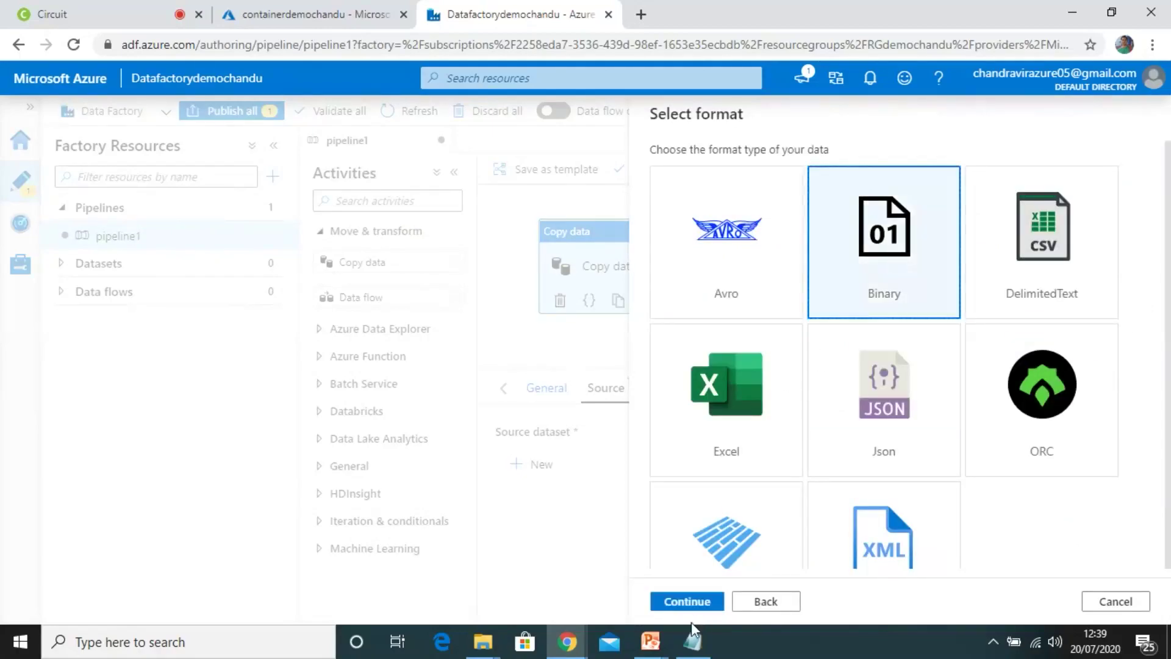
click(687, 604)
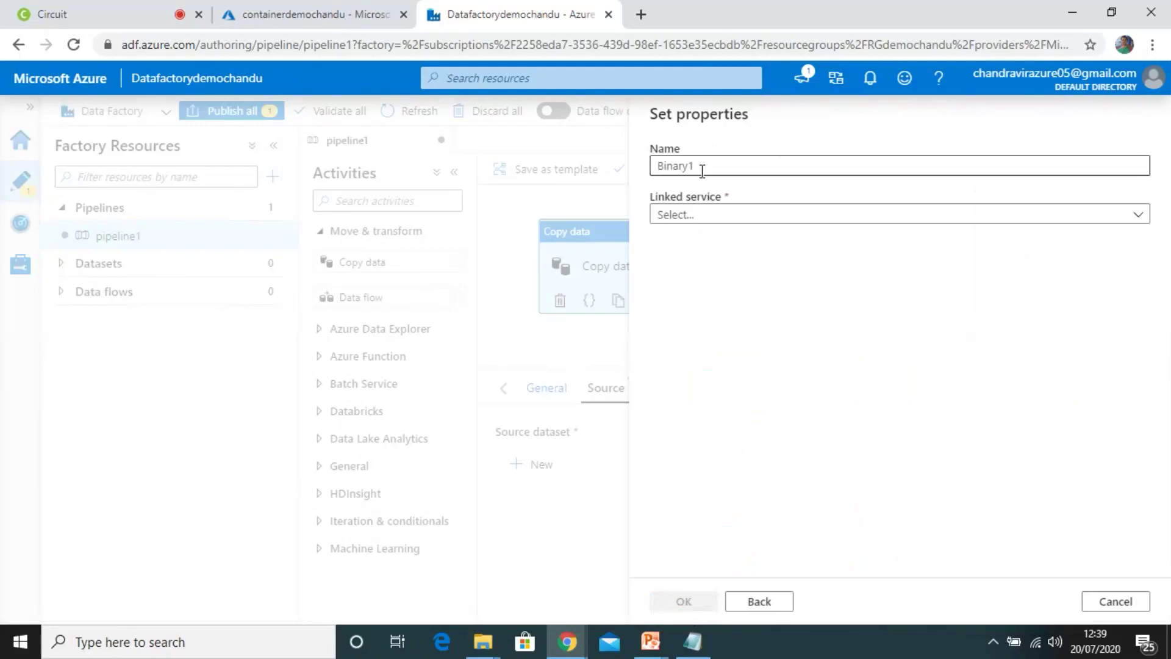
- Name the new source dataset "Employee"
click(720, 165)
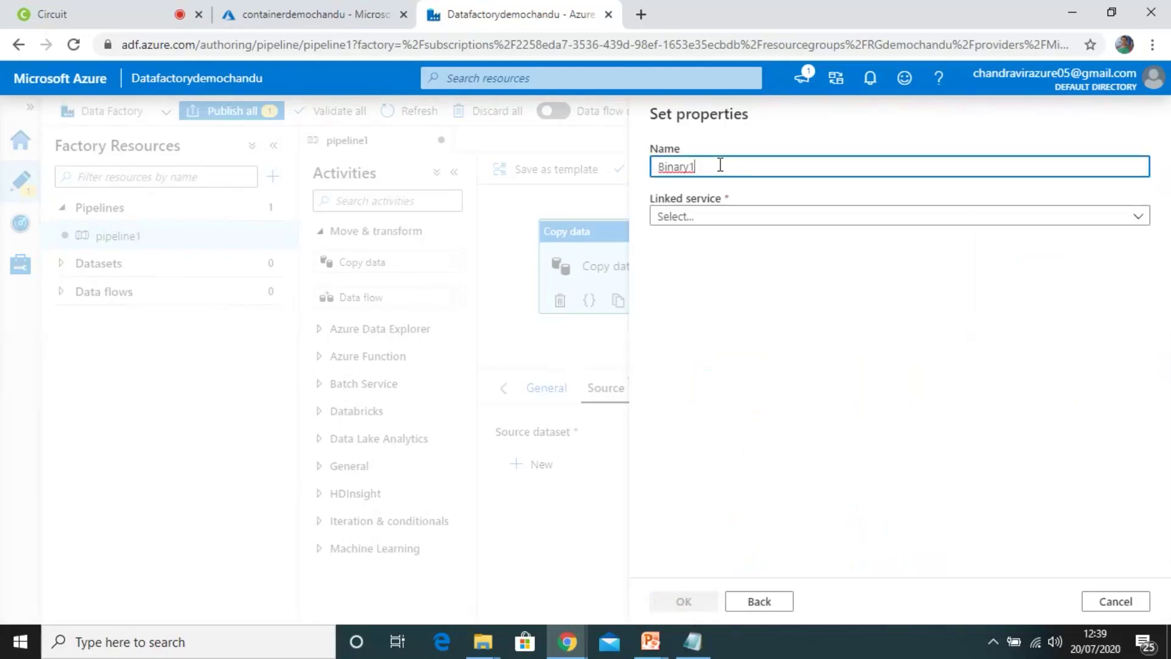
key(BackSpace)
key(BackSpace)
key(BackSpace)
key(BackSpace)
key(BackSpace)
key(BackSpace)
key(BackSpace)
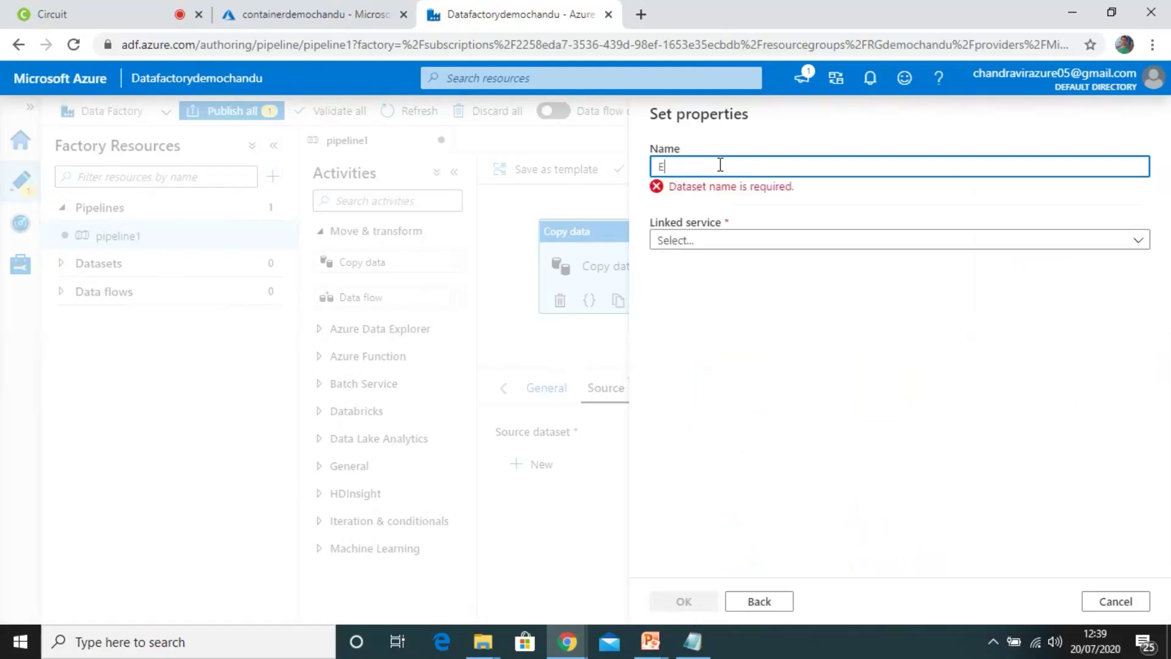
text(mployee)
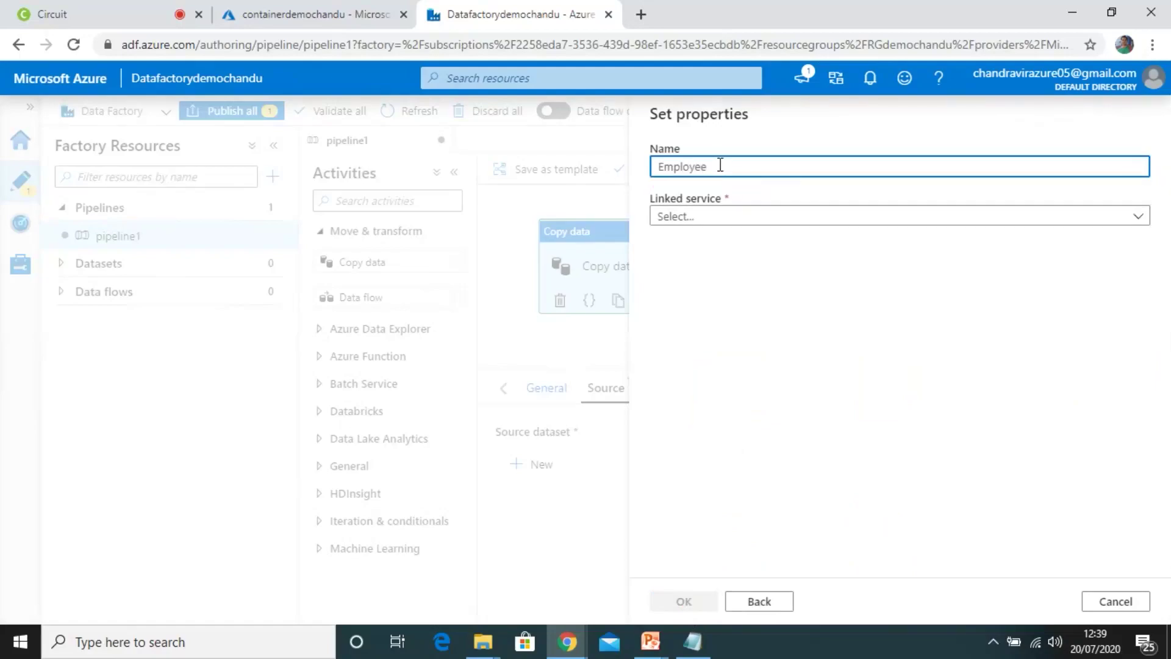
- Start a new Azure Blob Storage linked service for the dataset, with "linkedservicedemochandu" as both its name and description
click(706, 218)
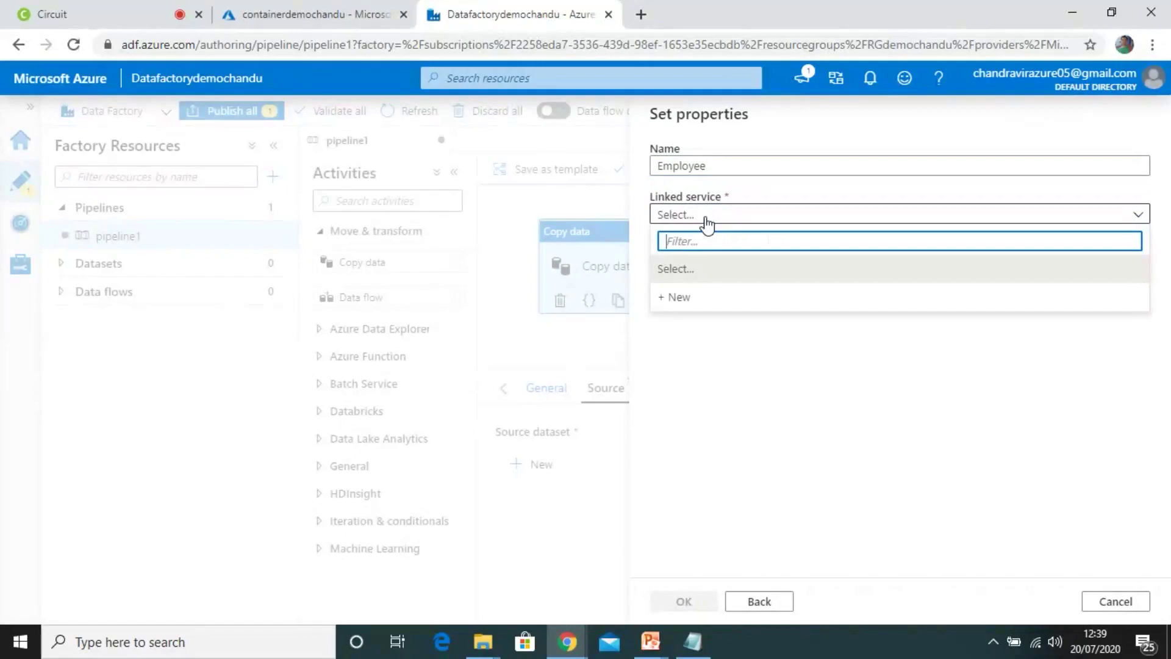
click(673, 298)
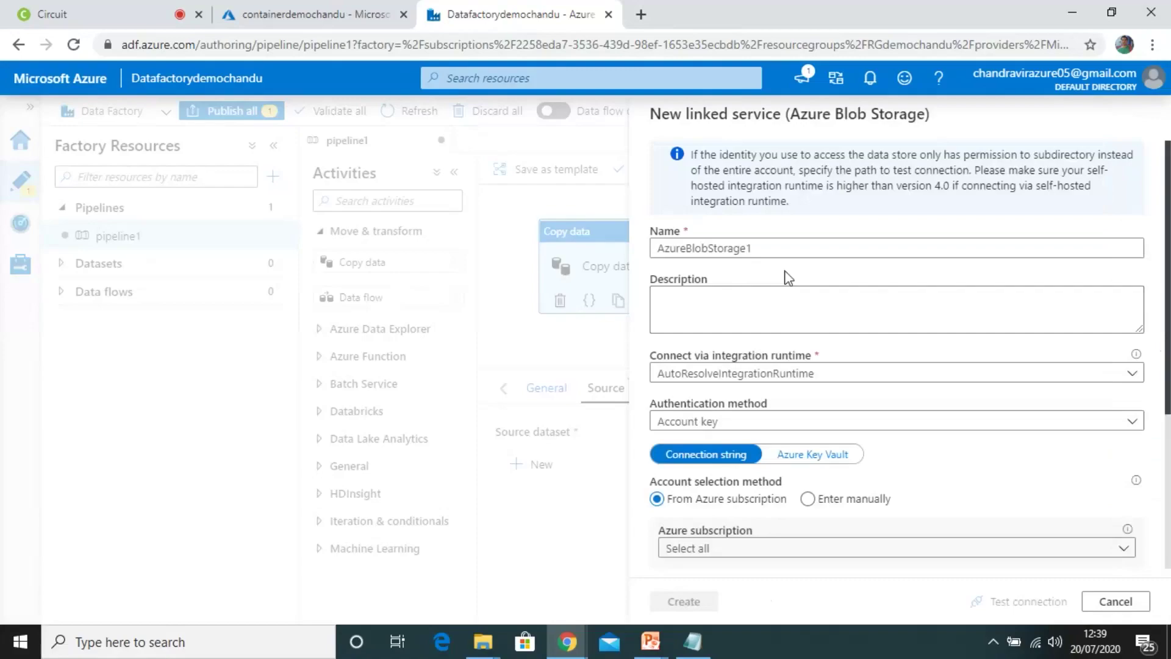
click(767, 248)
key(ctrl+a)
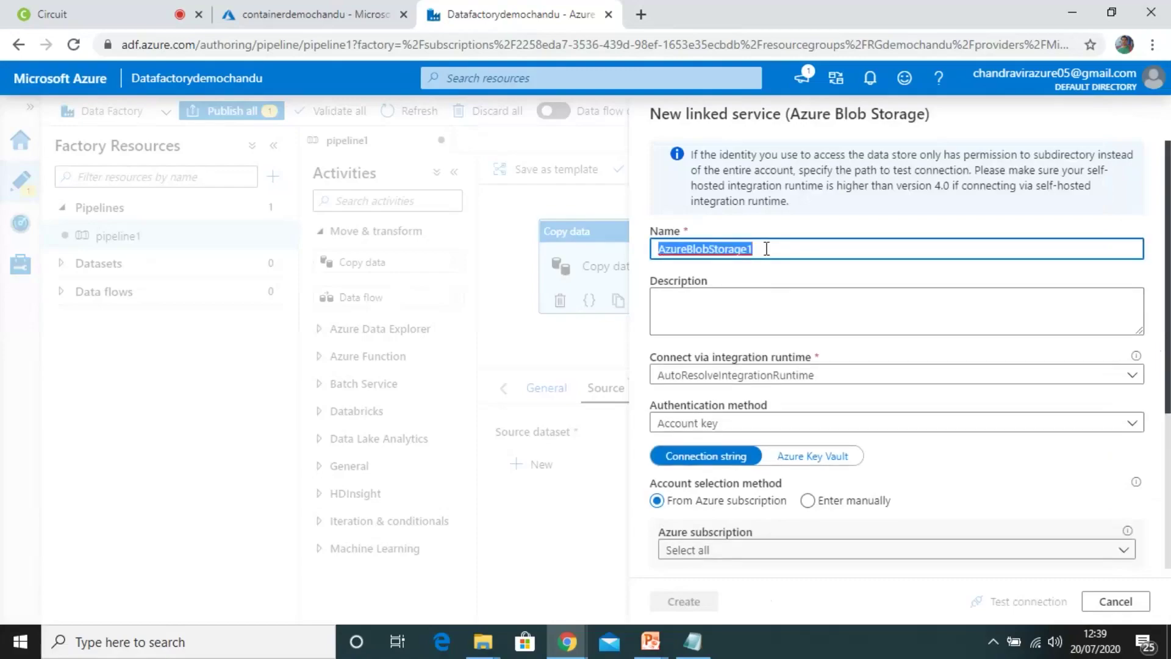
text(linkeds)
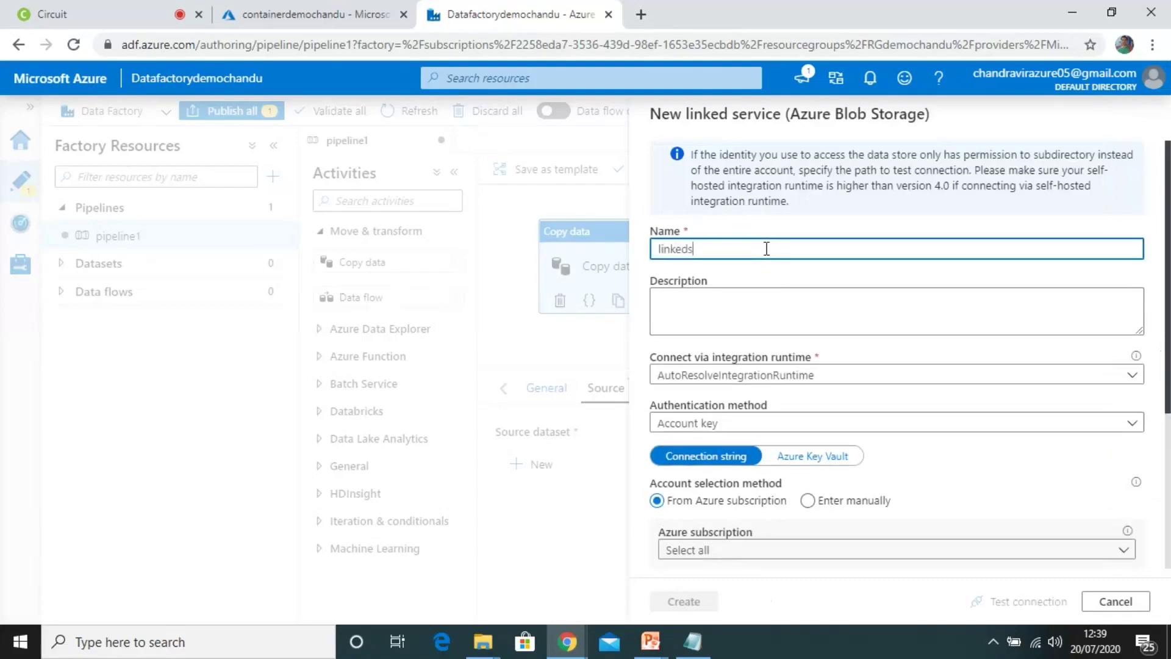
text(ervicedemochandu)
key(ctrl+a)
key(ctrl+c)
click(799, 306)
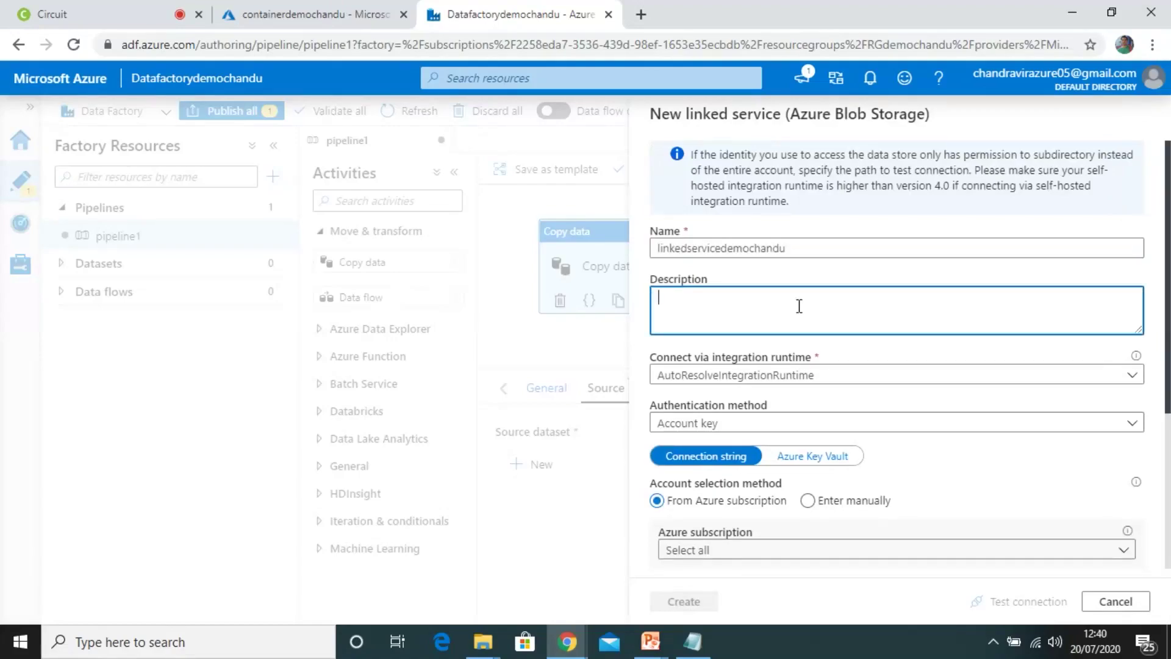
key(ctrl+v)
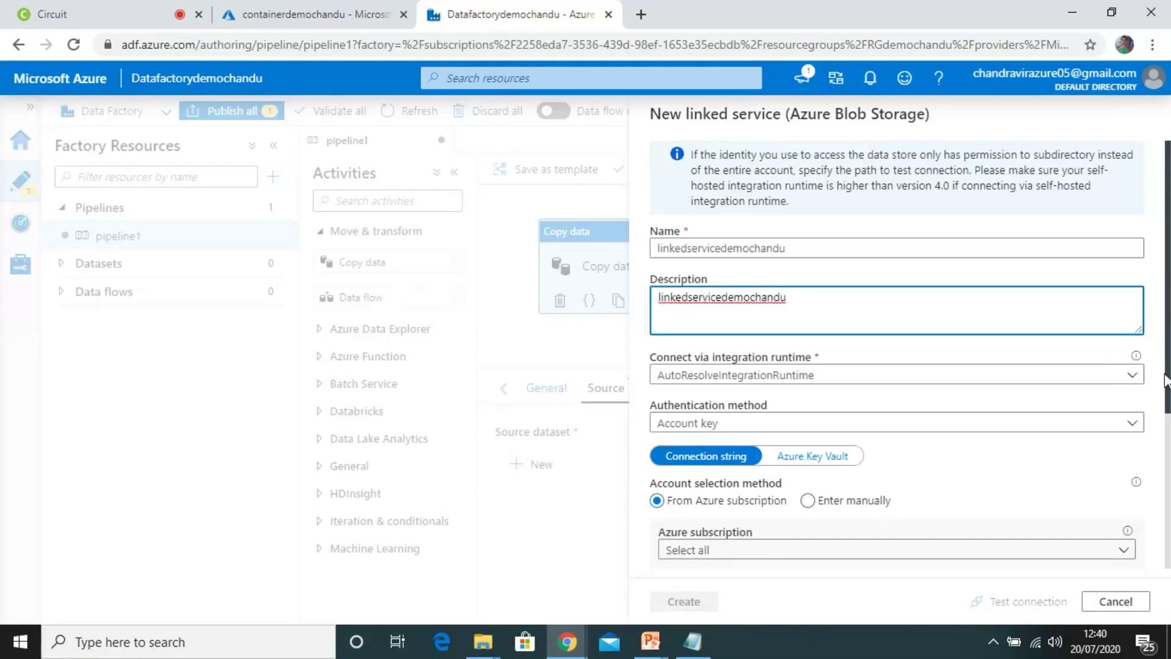
- Choose the Free Trial subscription and storage account sademochandu for the linked service, create it and dismiss the notification
scroll(1168, 385, down, 3)
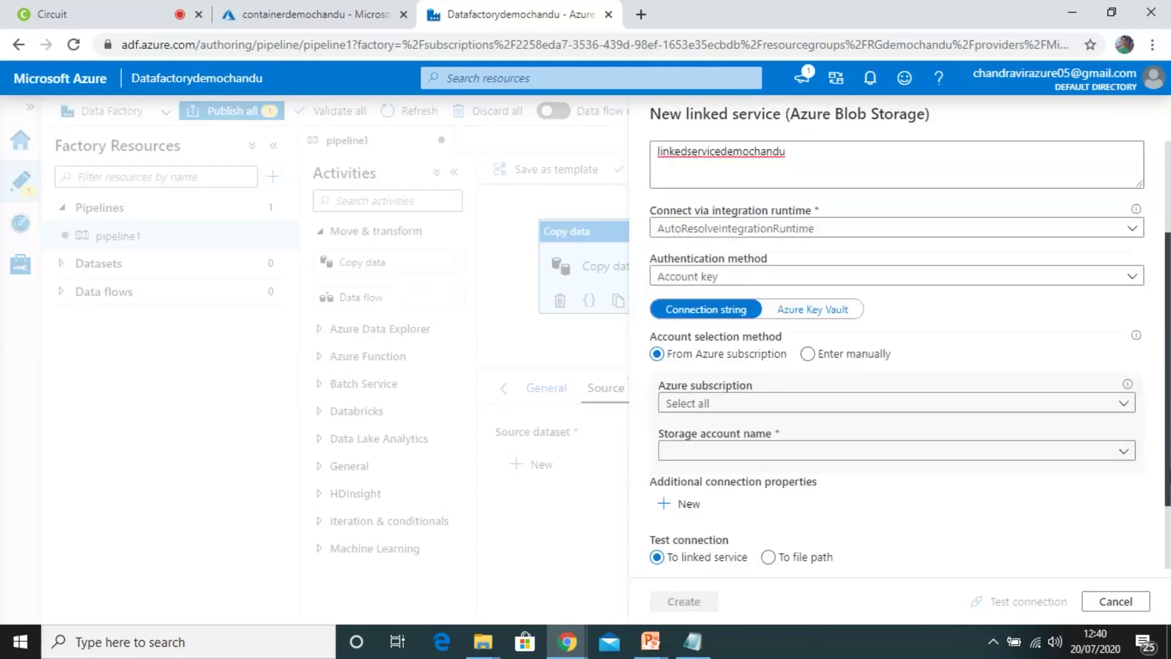
click(753, 376)
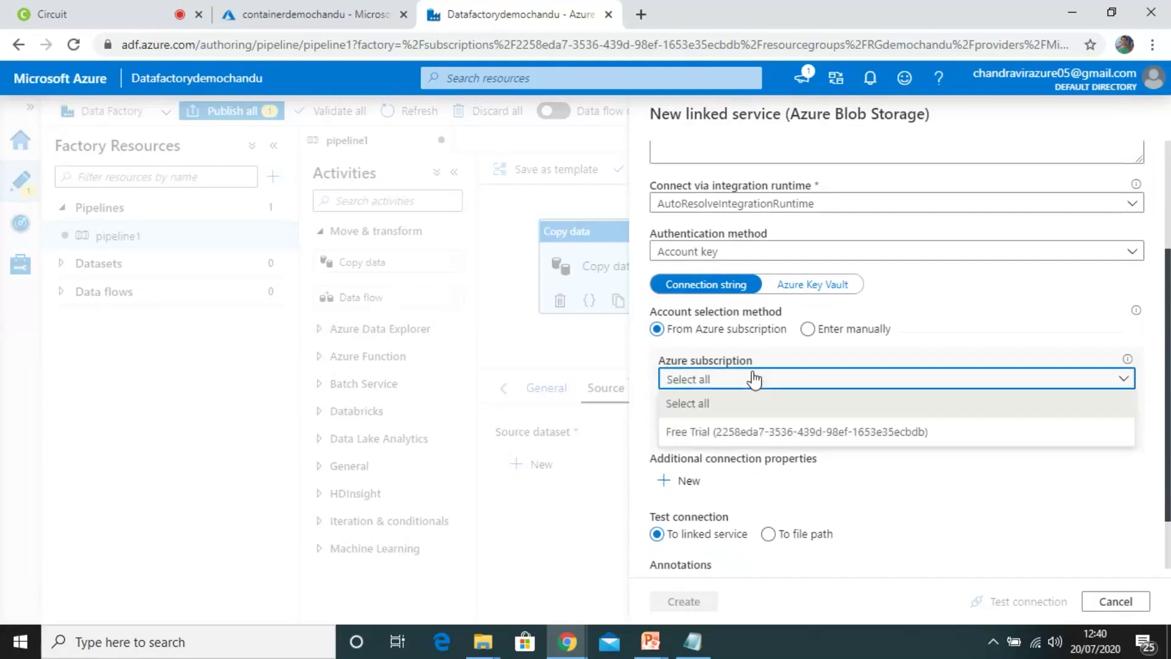
click(722, 434)
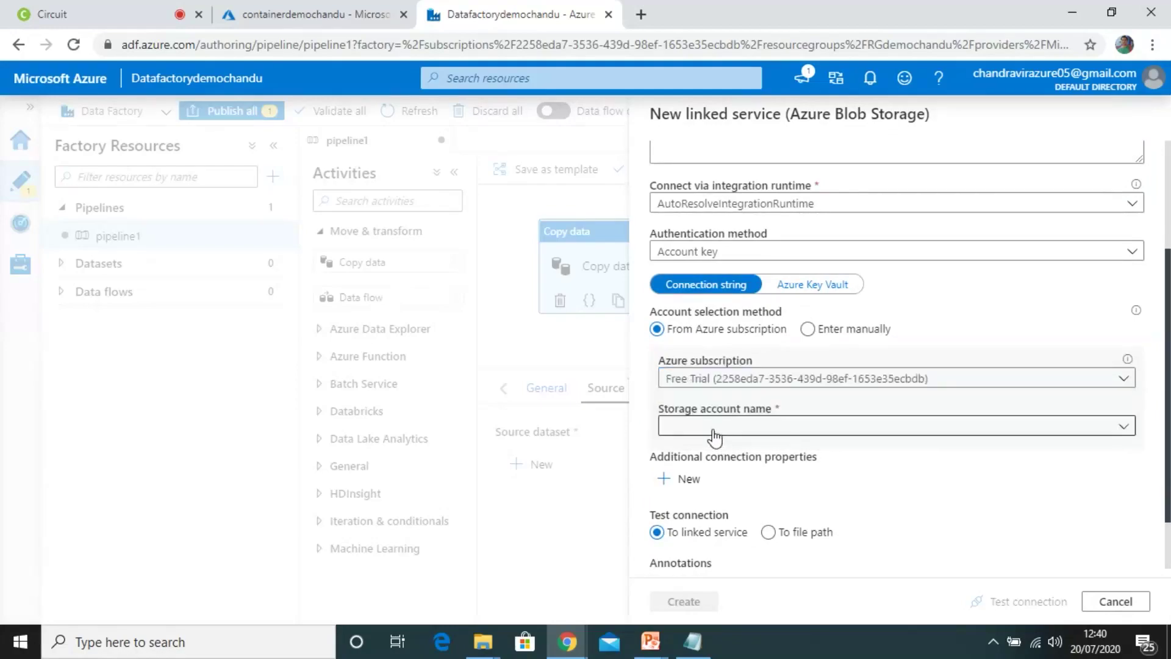
click(714, 435)
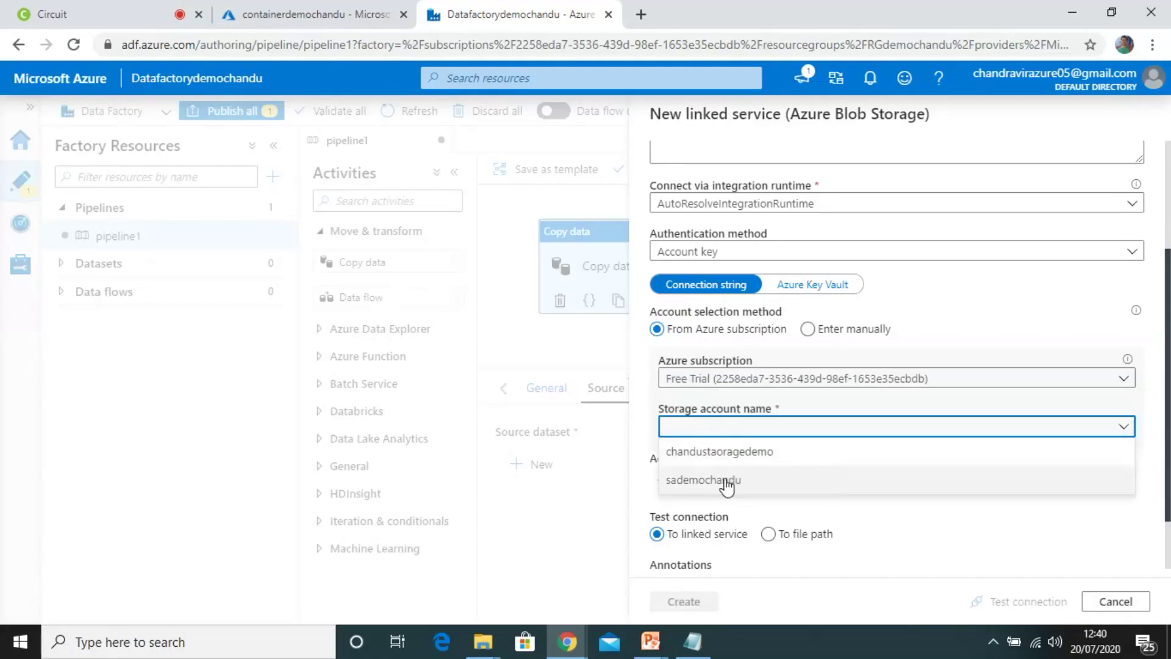
click(723, 482)
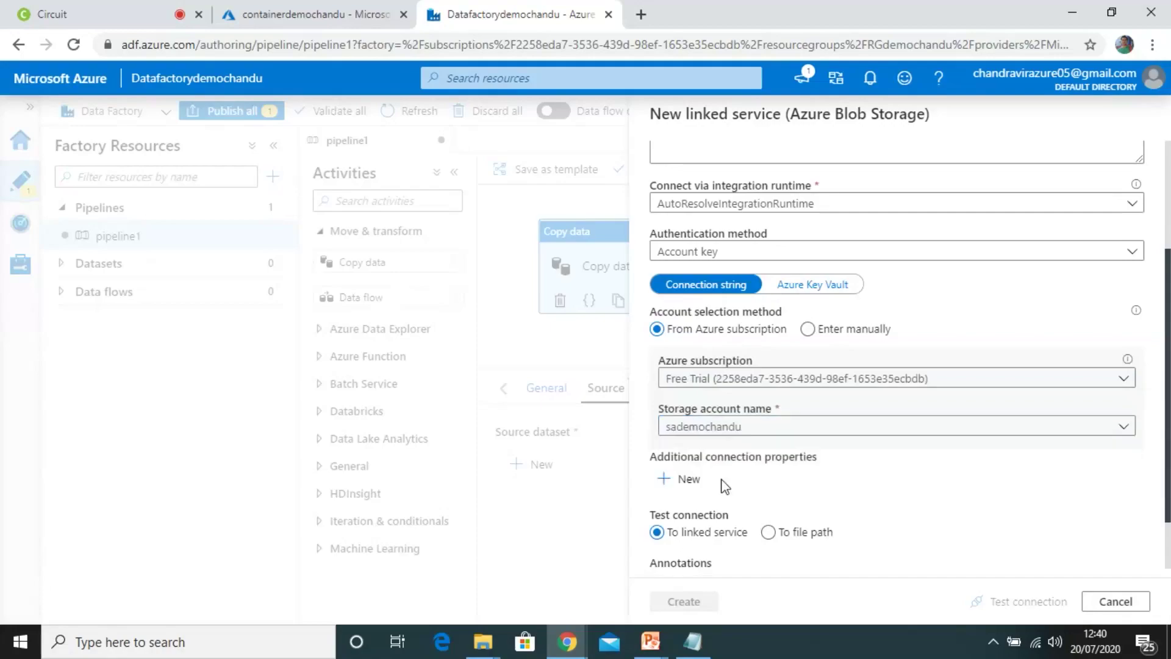
scroll(1168, 440, down, 2)
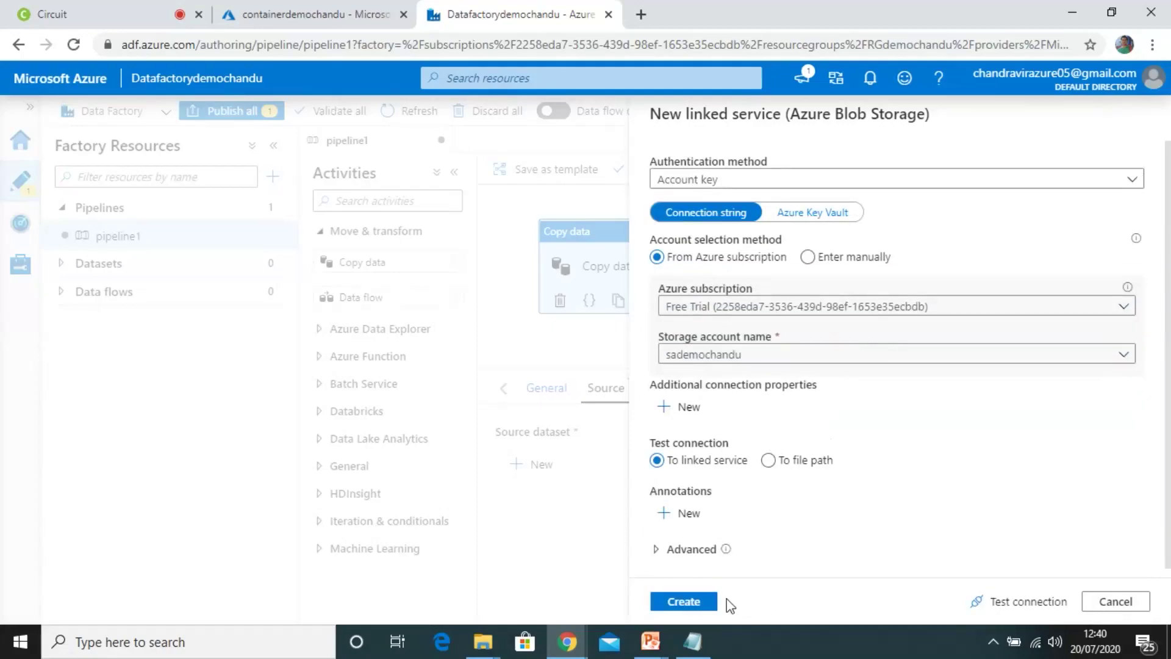
click(691, 602)
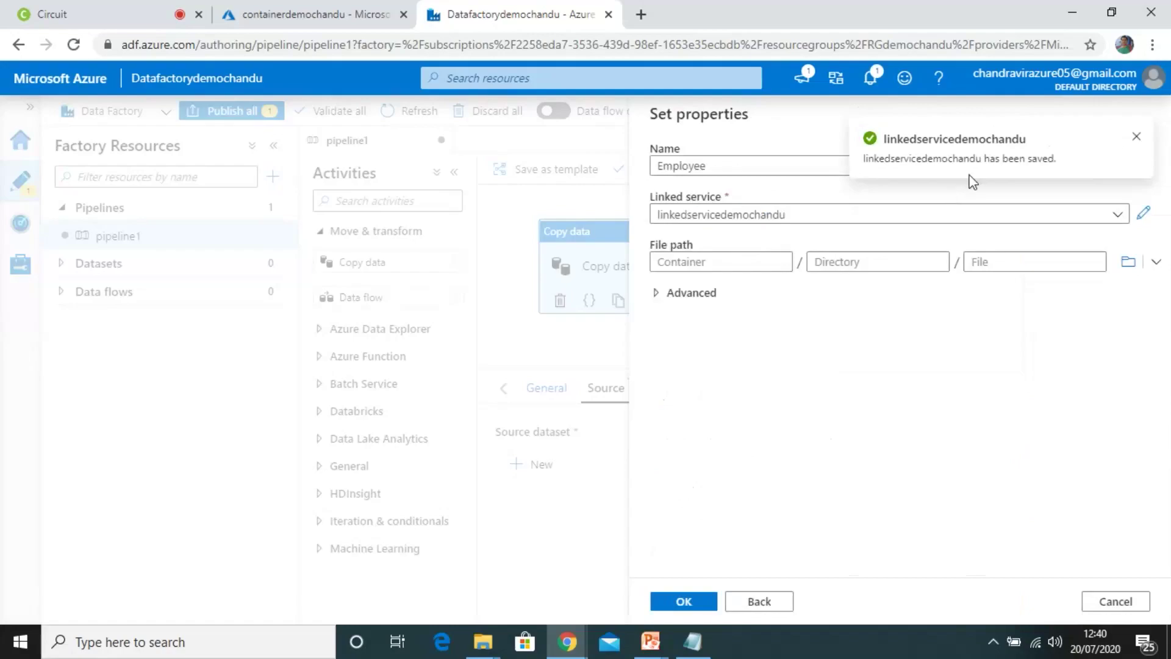
click(1135, 142)
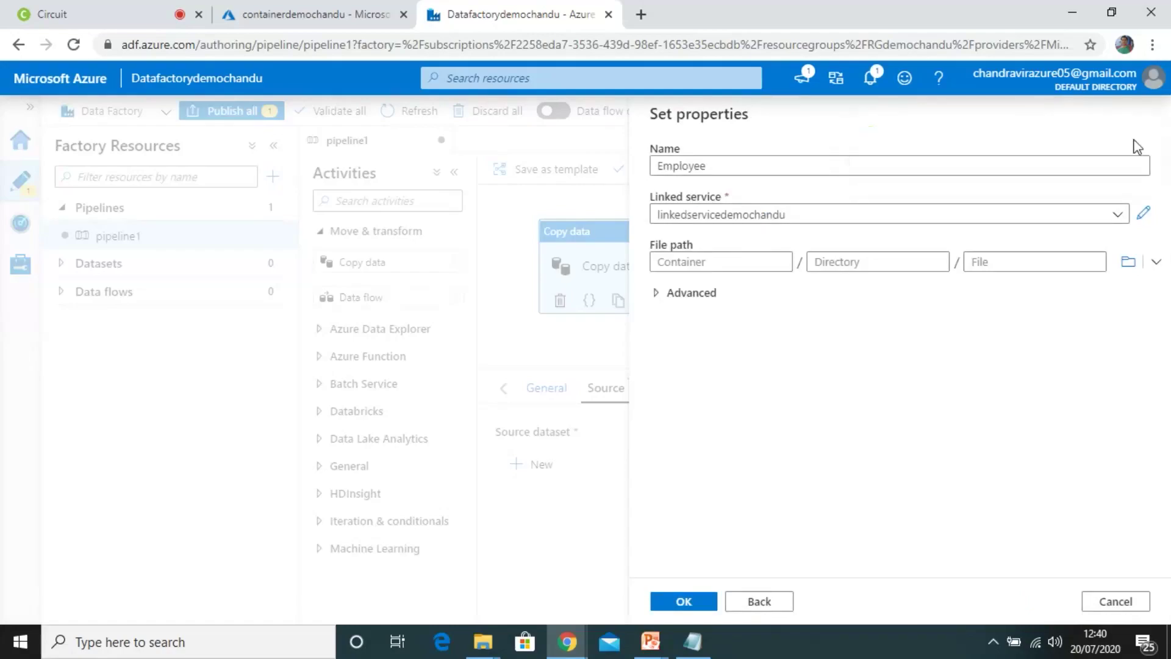
- Browse for the dataset's file path and choose the Input folder inside containerdemochandu
click(738, 258)
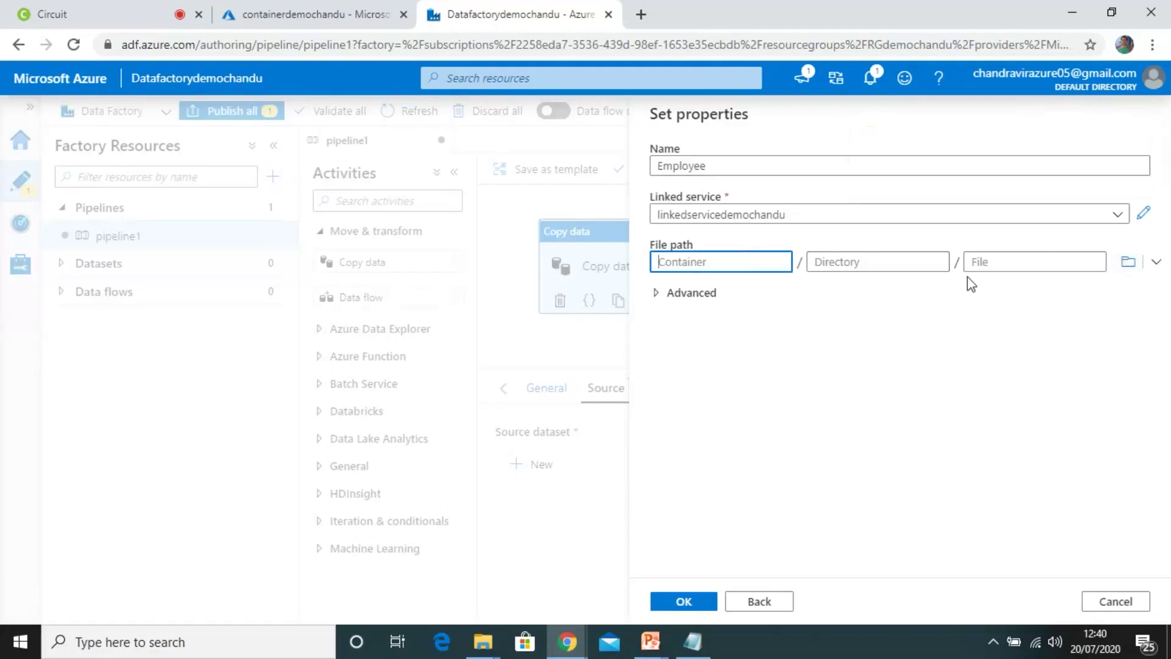
click(1128, 267)
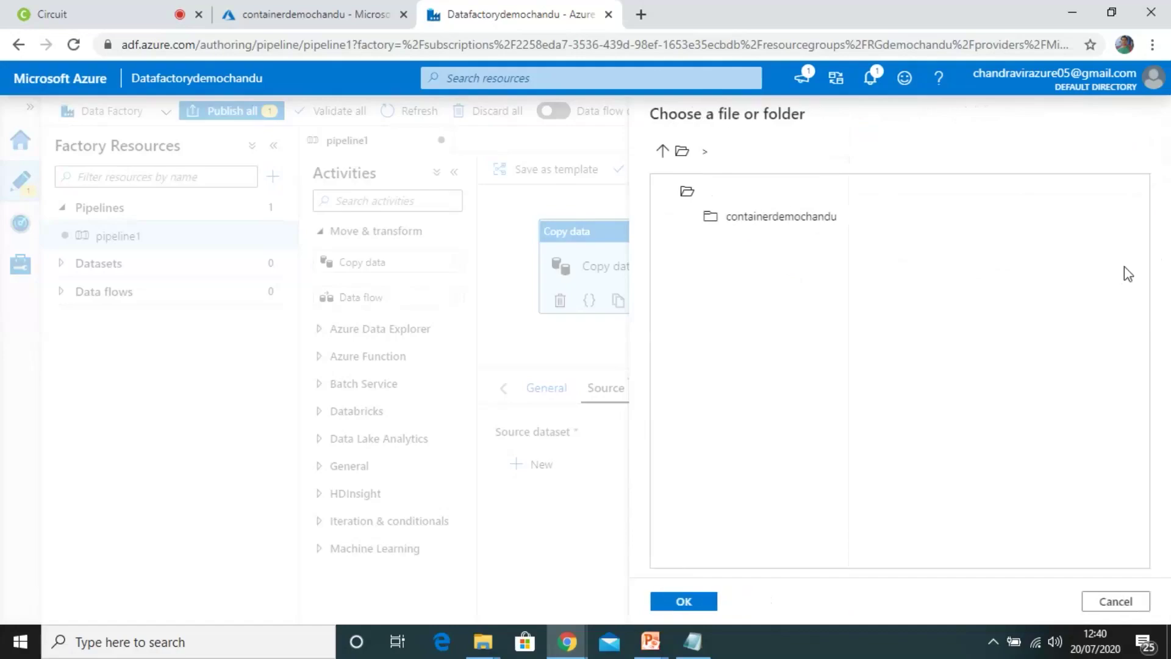
click(781, 220)
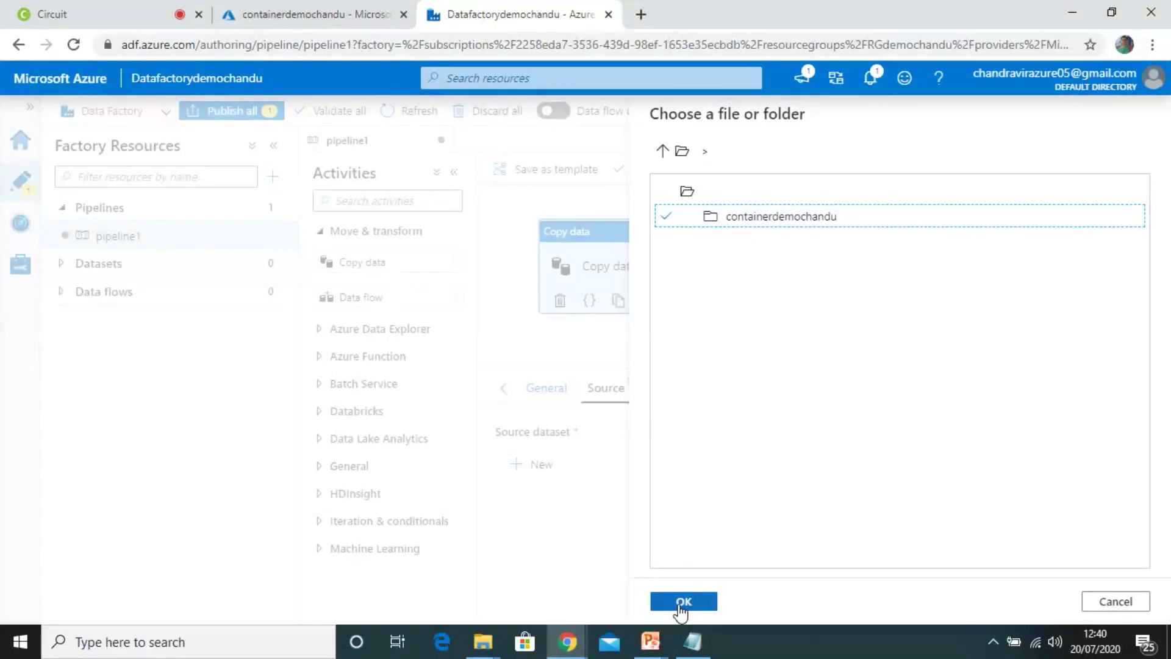
click(682, 606)
click(829, 262)
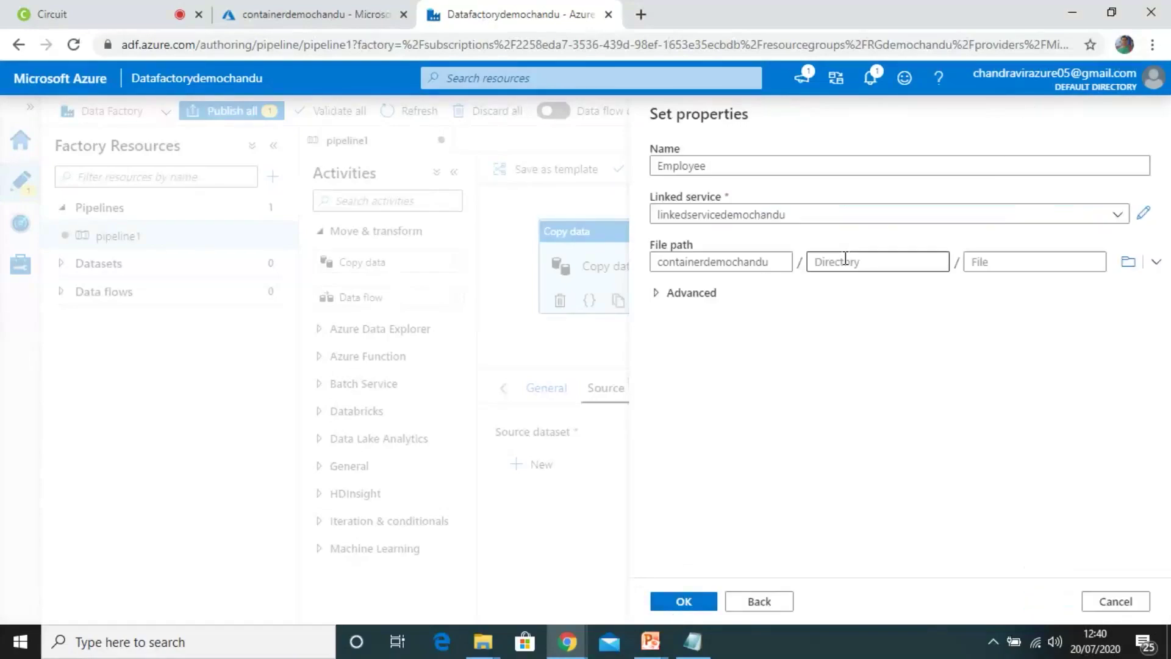
click(1129, 262)
double_click(761, 221)
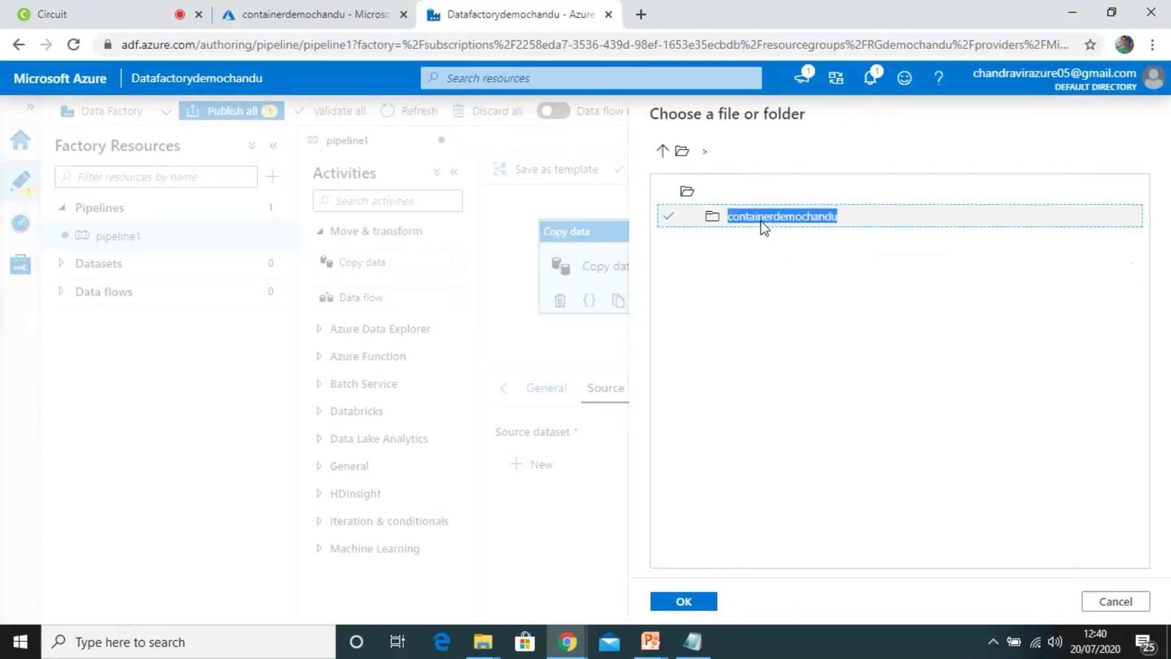
click(736, 218)
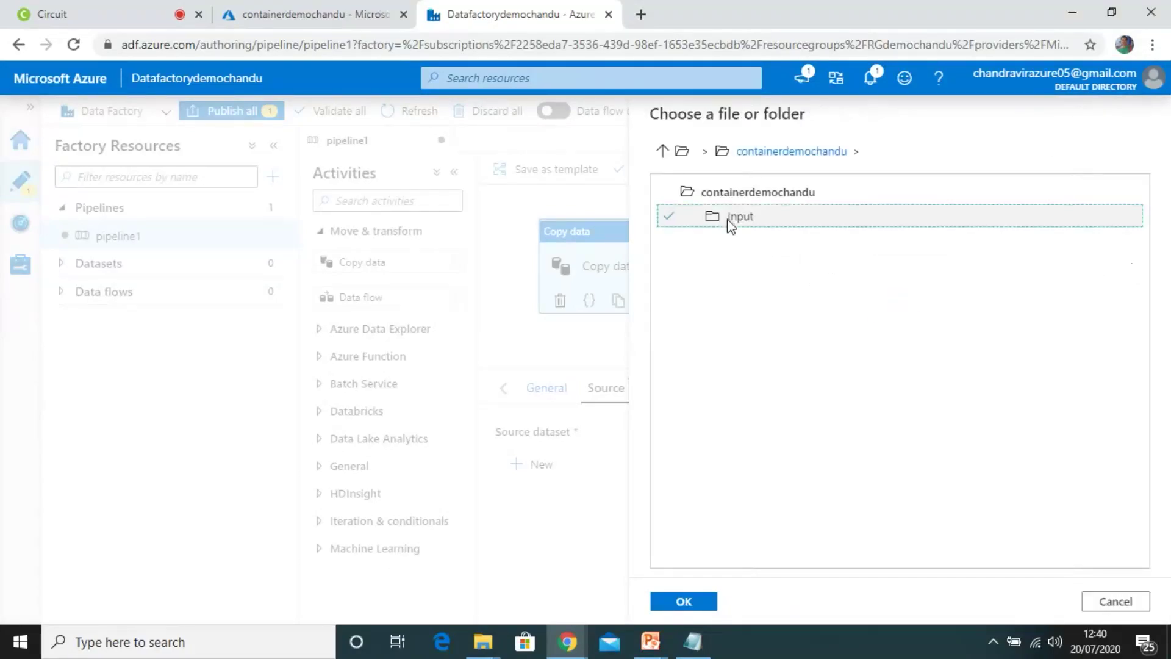
click(681, 602)
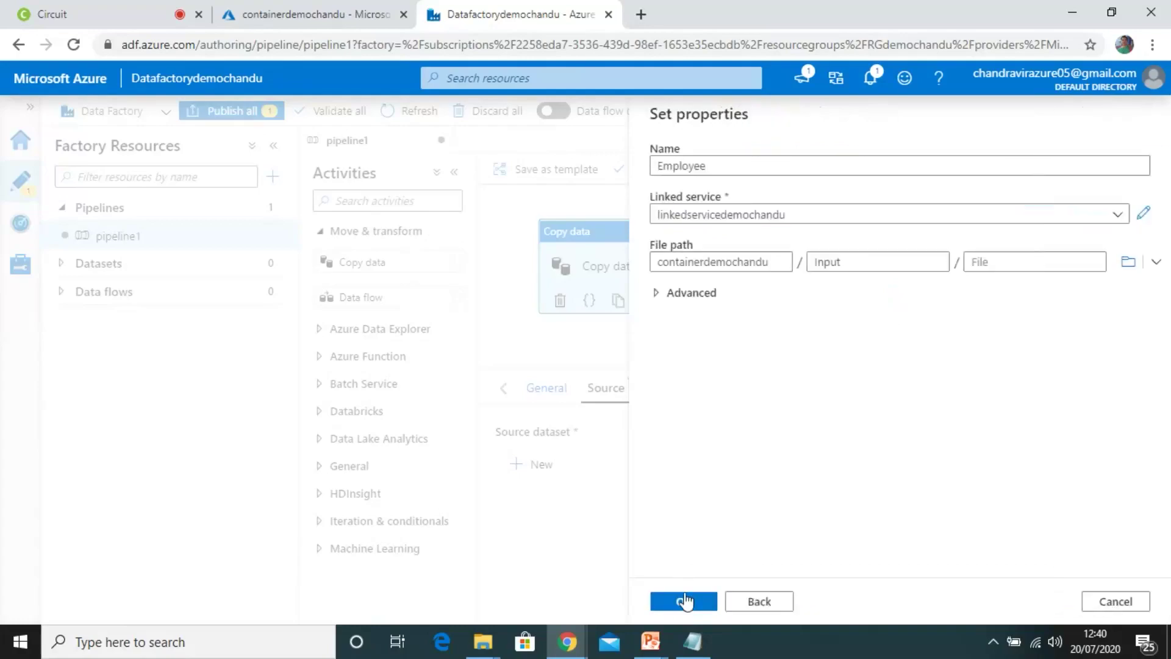
- Choose Employee.txt from the Input folder as the dataset's file, confirm the dataset properties and expand the Datasets list
click(979, 263)
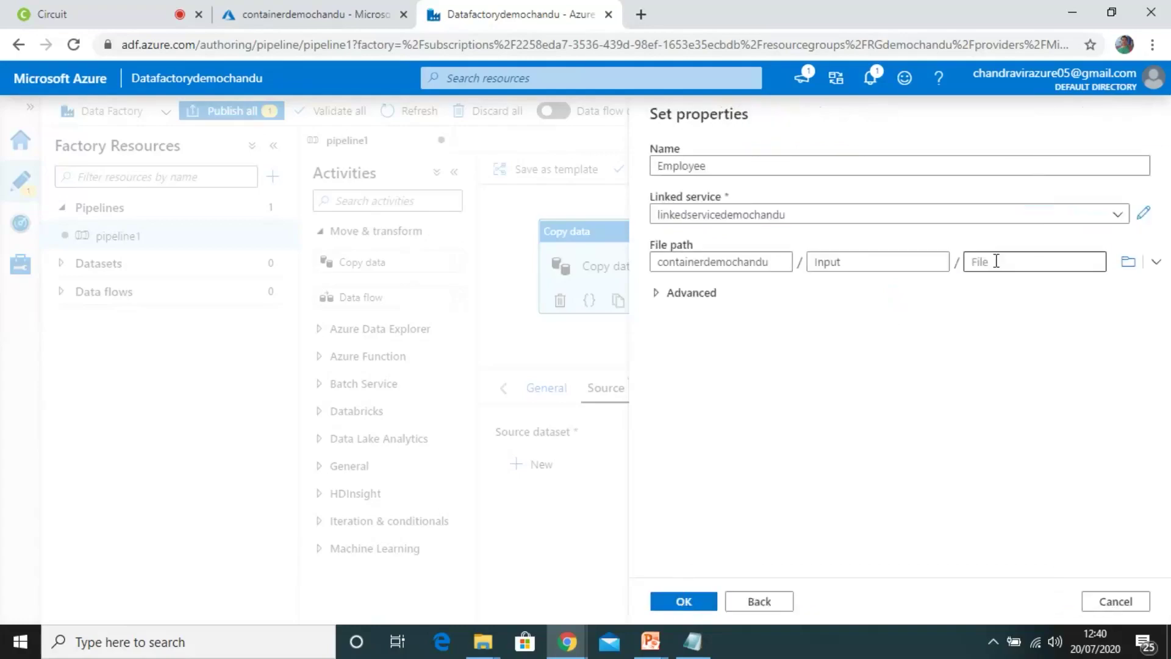
click(1133, 266)
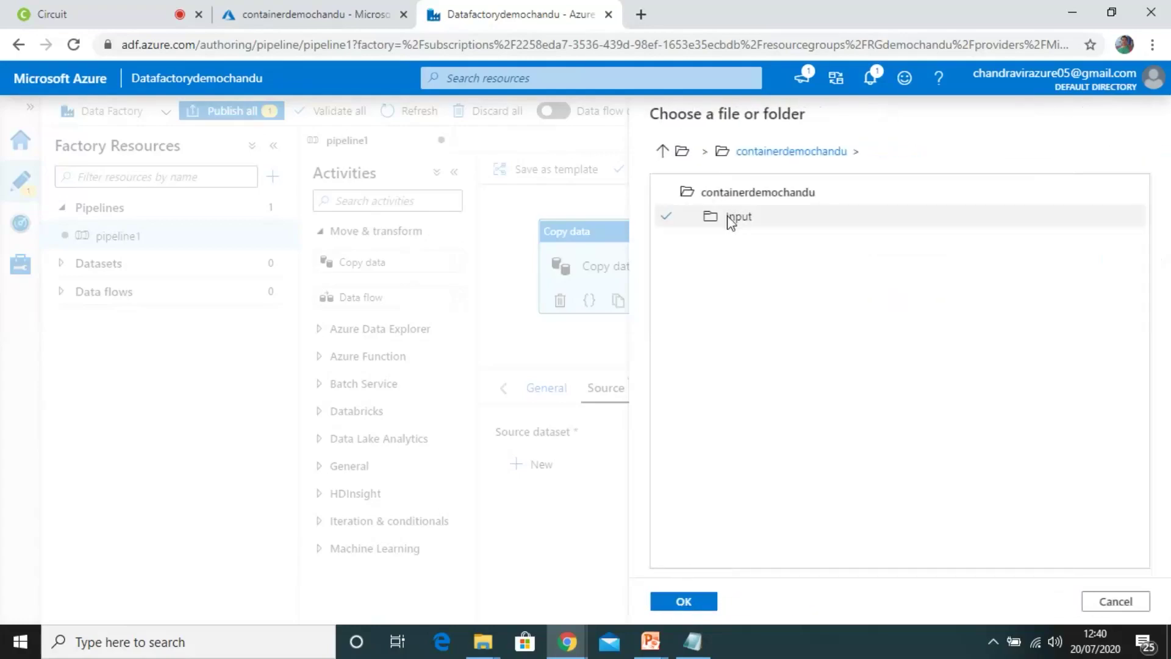
double_click(732, 222)
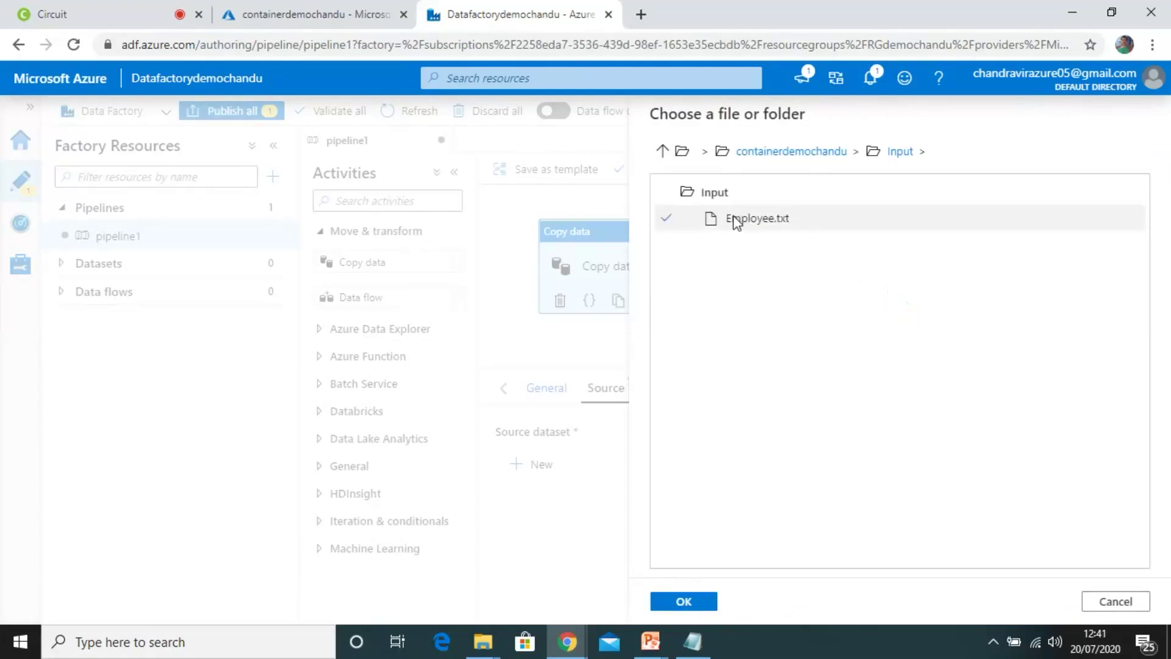
click(735, 219)
click(695, 600)
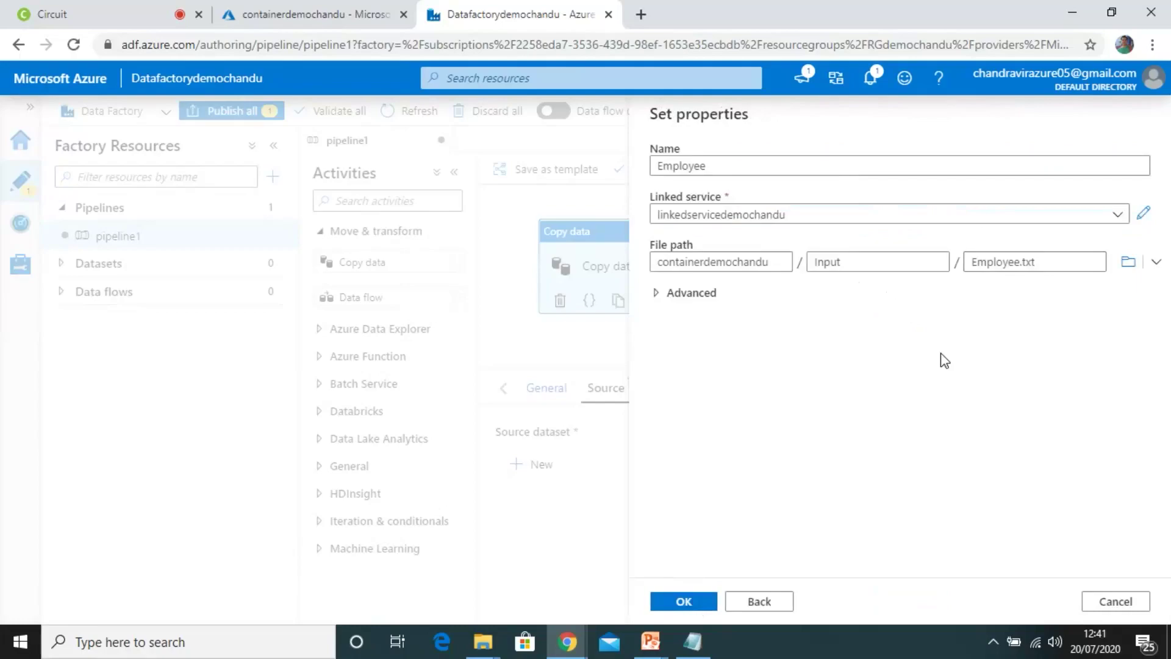
click(685, 601)
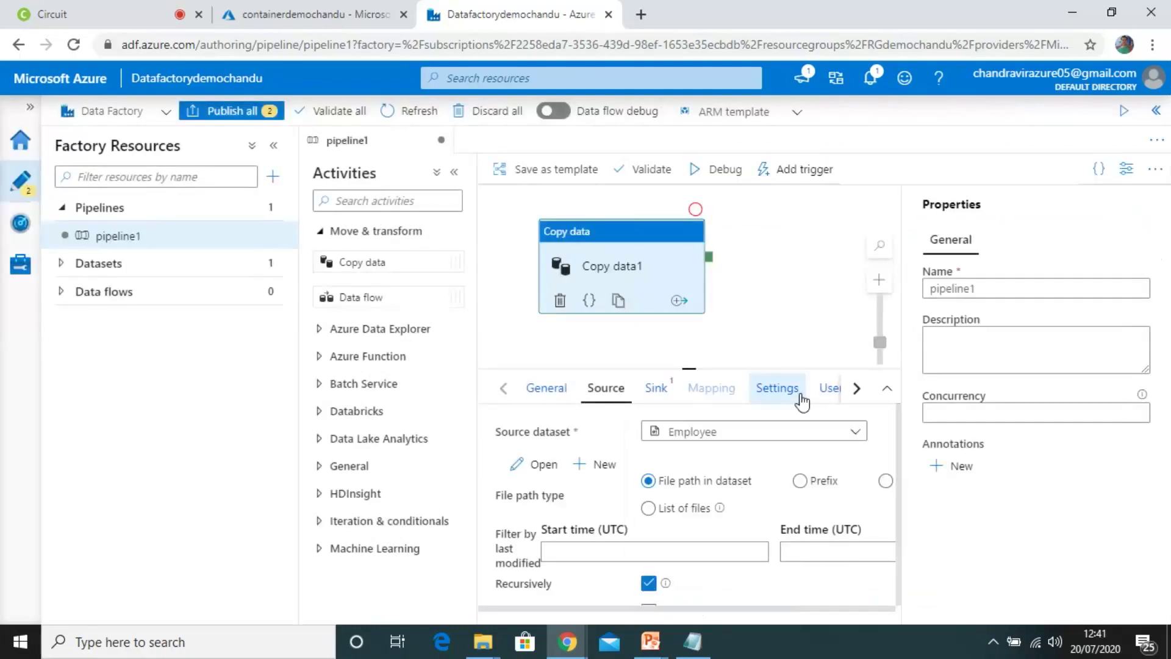
click(61, 263)
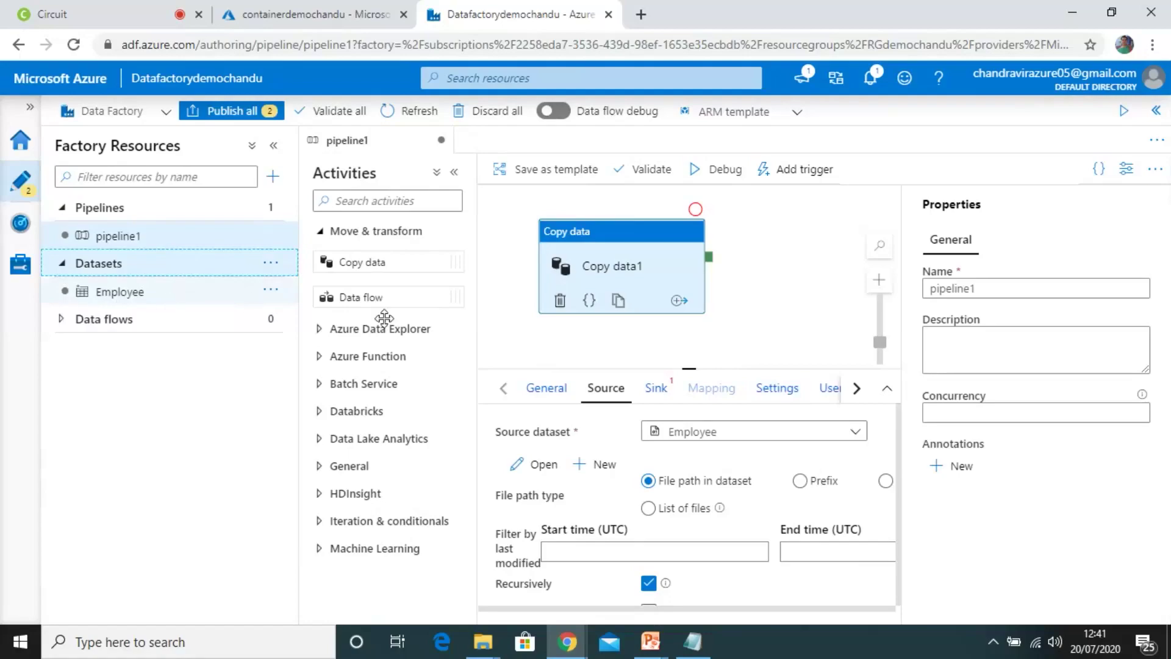
- Start a new sink dataset for the Copy data1 activity, using Azure Blob Storage as the data store and Binary as the format
click(661, 393)
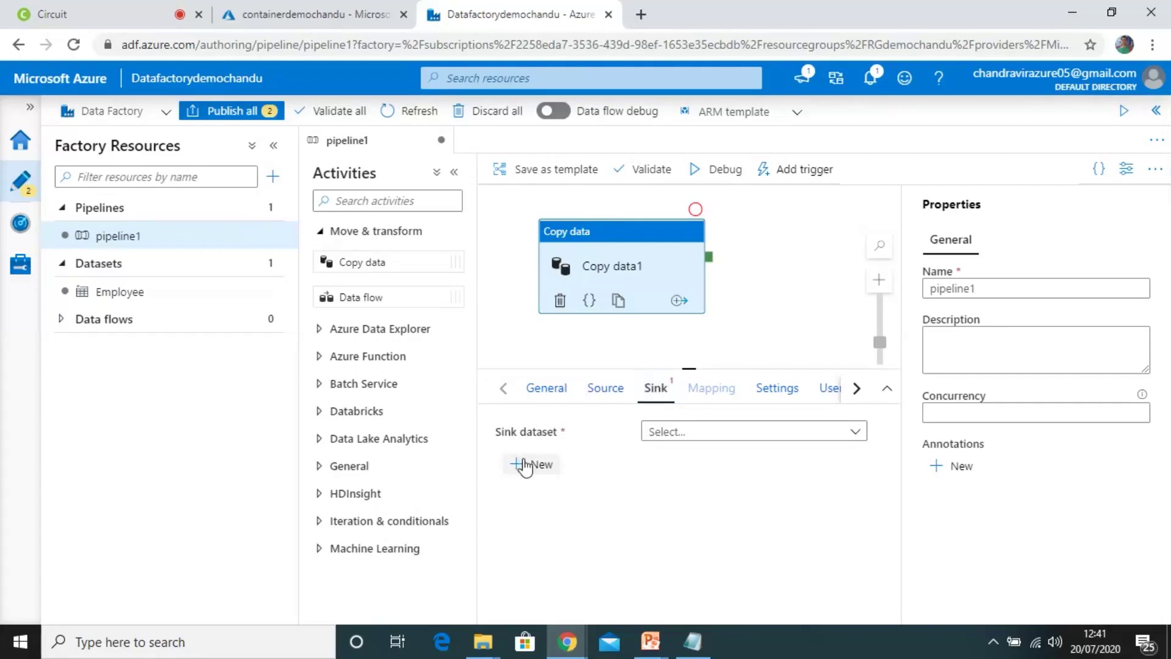
click(670, 434)
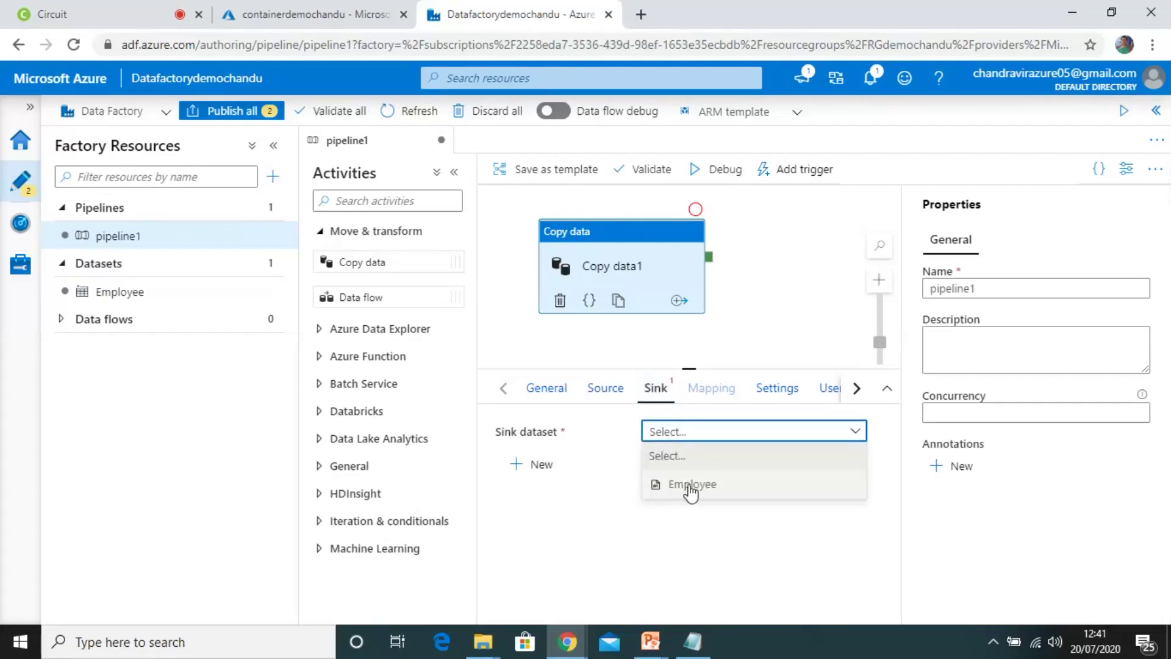
click(537, 465)
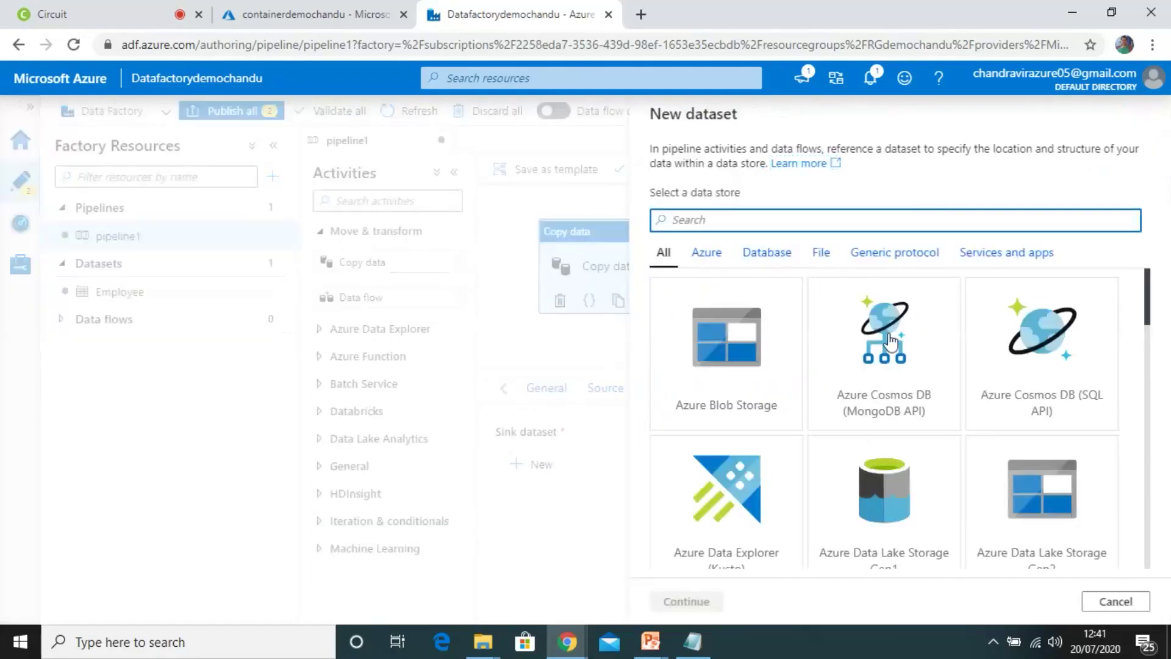
click(748, 370)
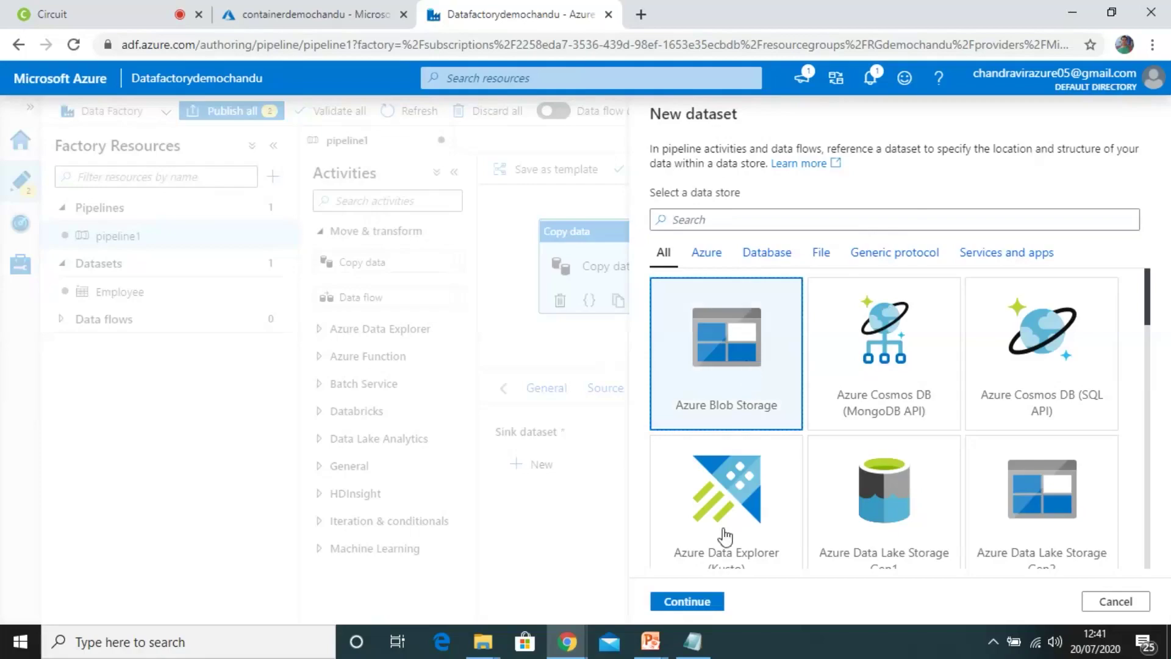
click(688, 601)
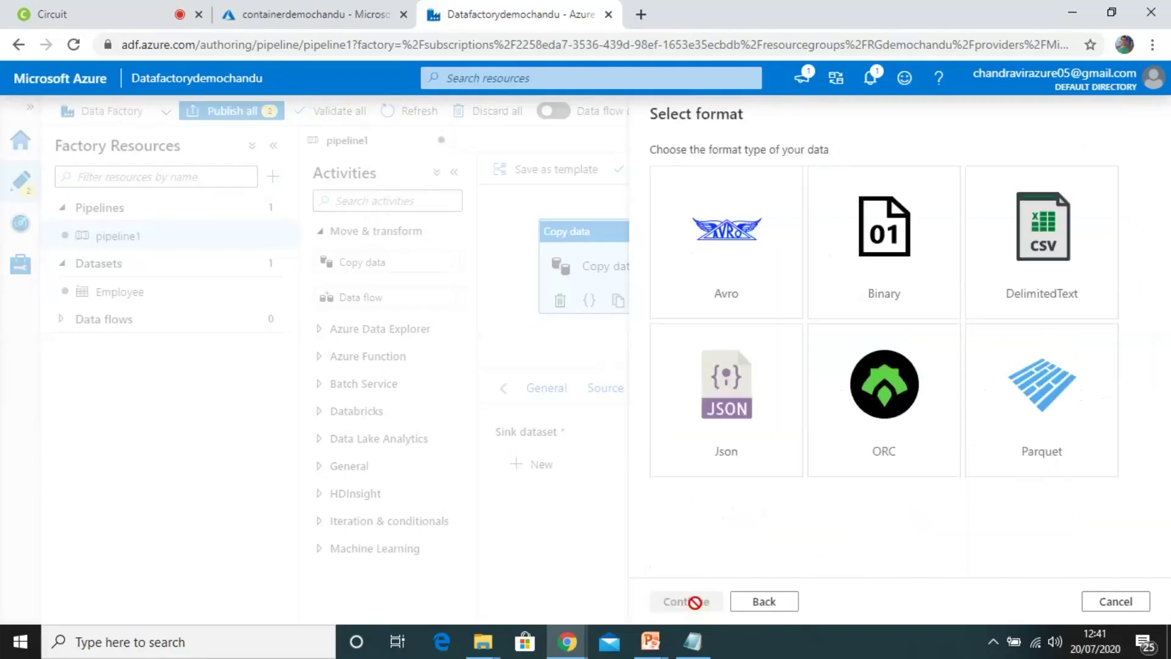
click(869, 270)
click(687, 602)
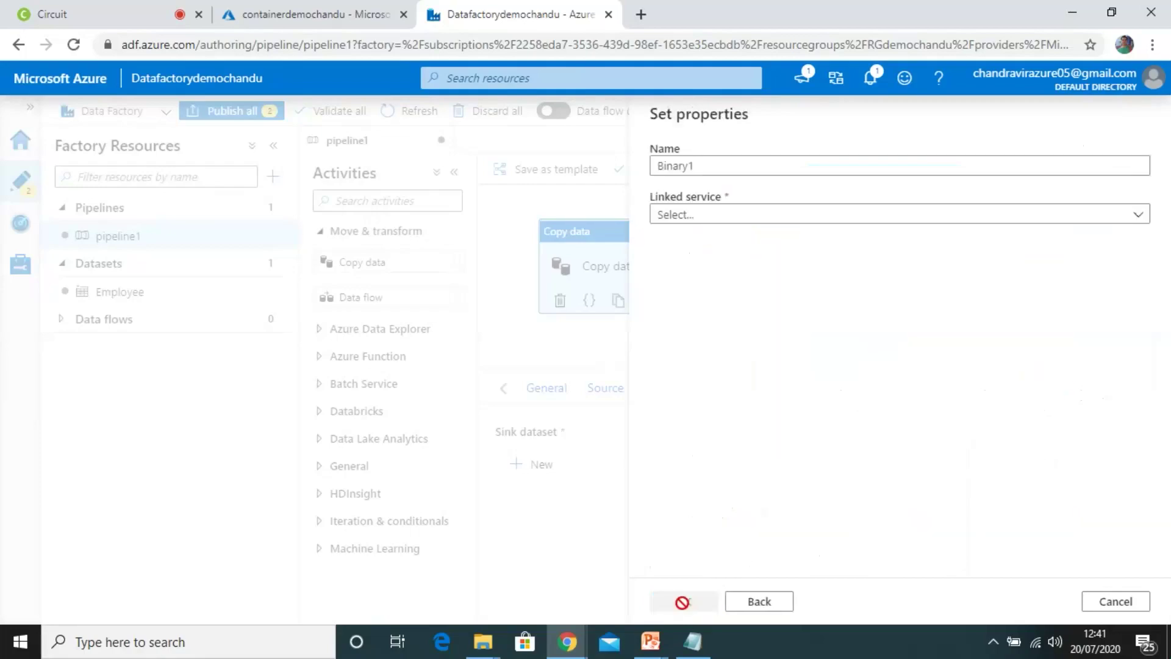
- Name the sink dataset EmployeeBackup and choose linkedservicedemochandu as its linked service
click(723, 165)
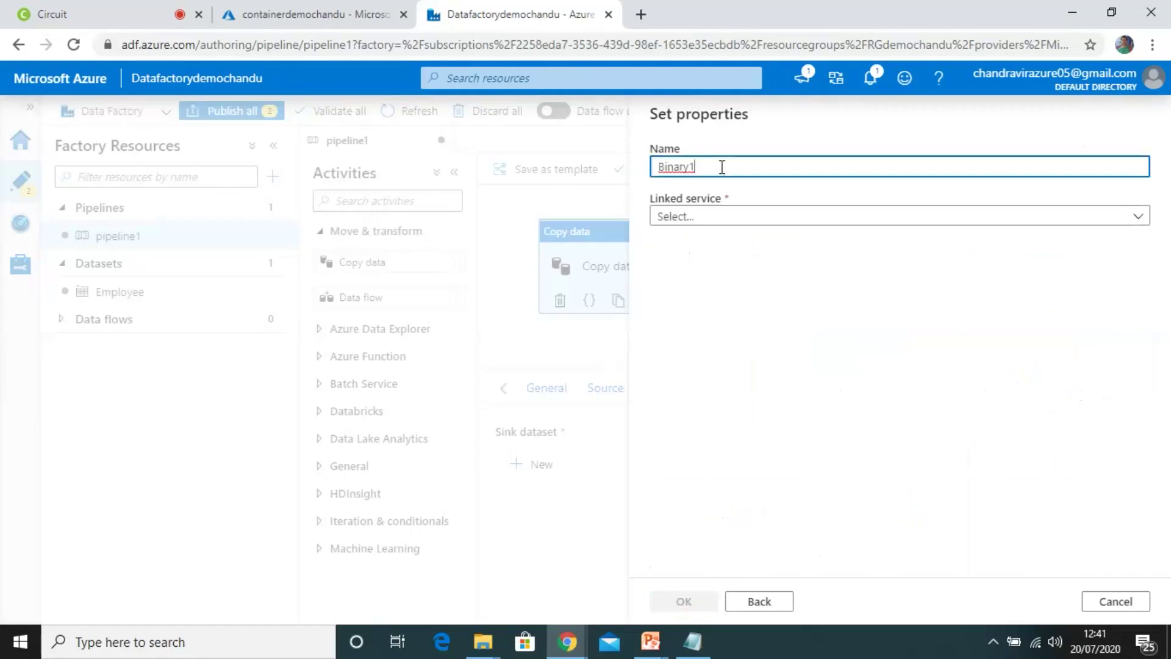
double_click(722, 167)
text(EmployeeBackup)
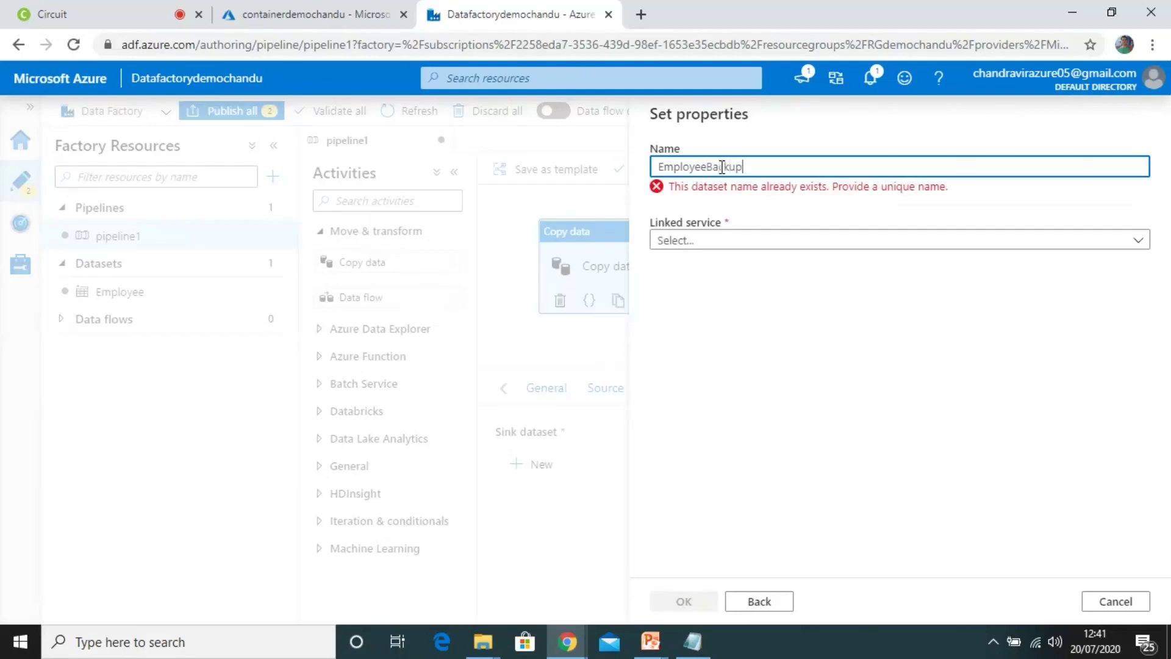
click(725, 221)
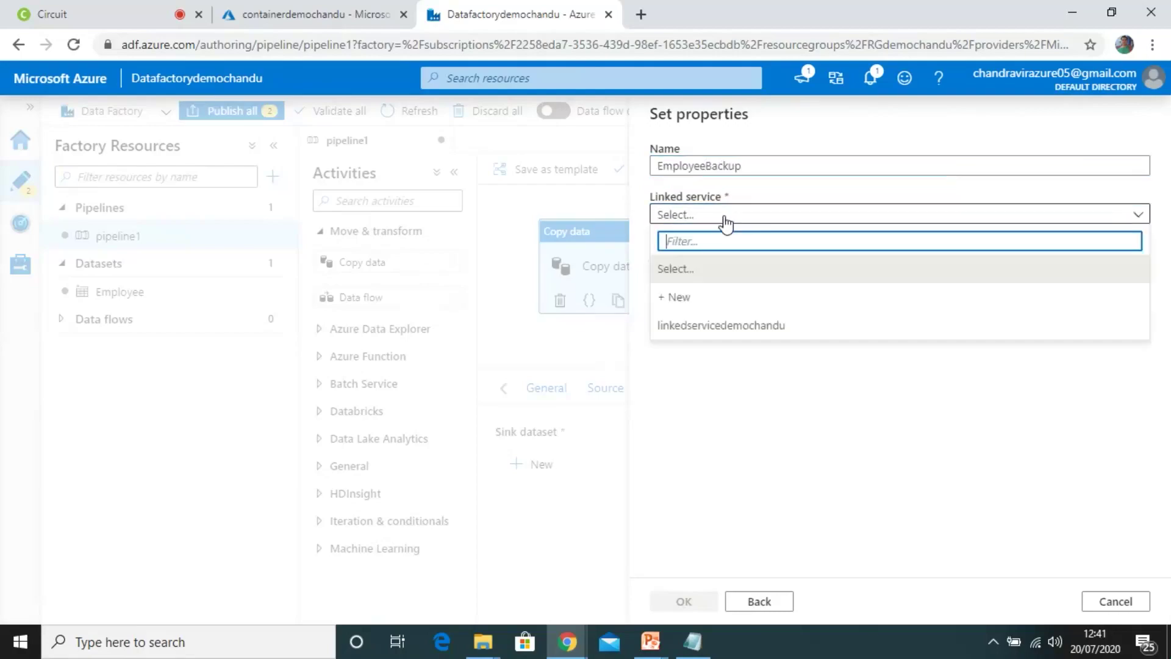
click(688, 334)
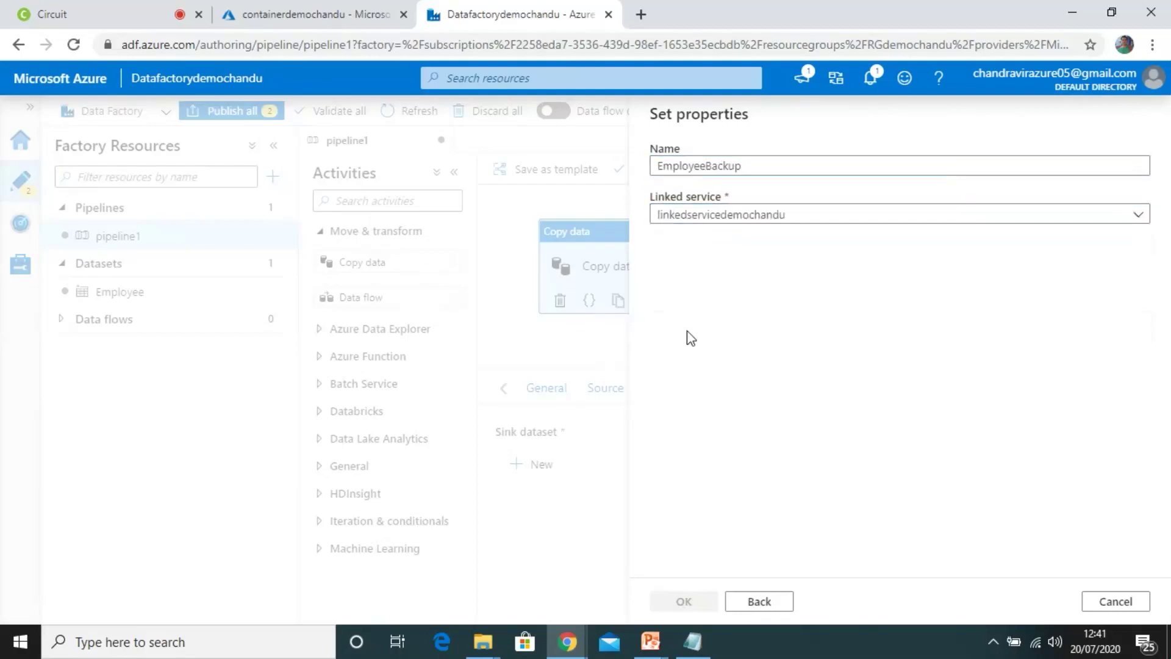
- Set the sink dataset's file path to the container containerdemochandu and the directory "output"
click(758, 262)
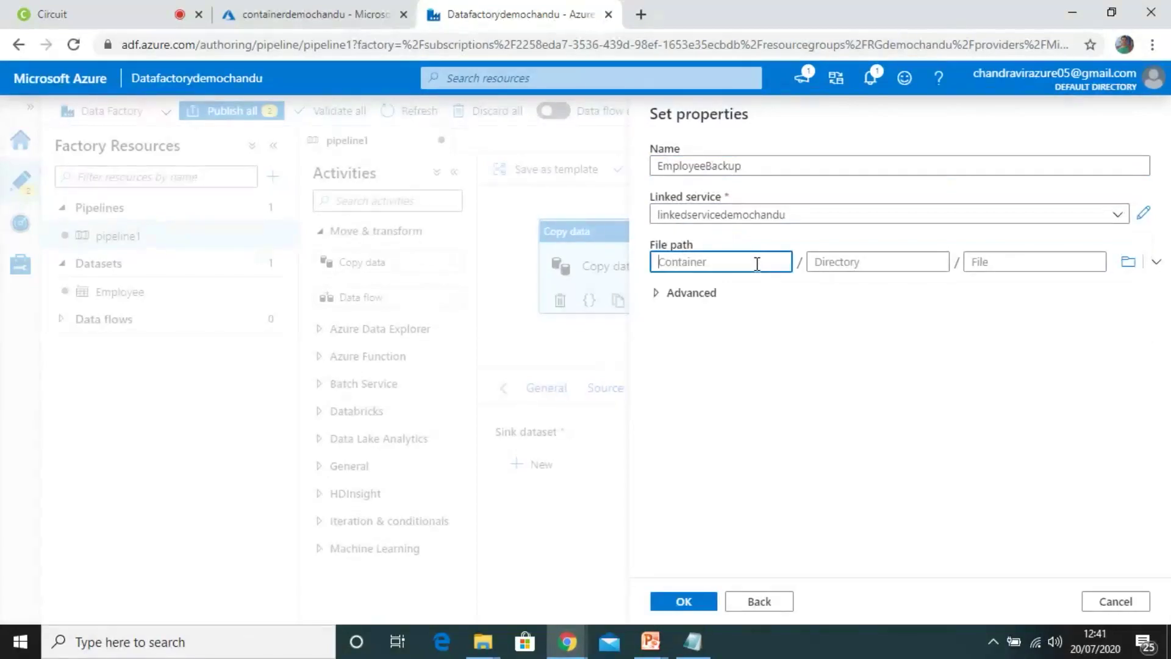
click(1126, 268)
click(790, 216)
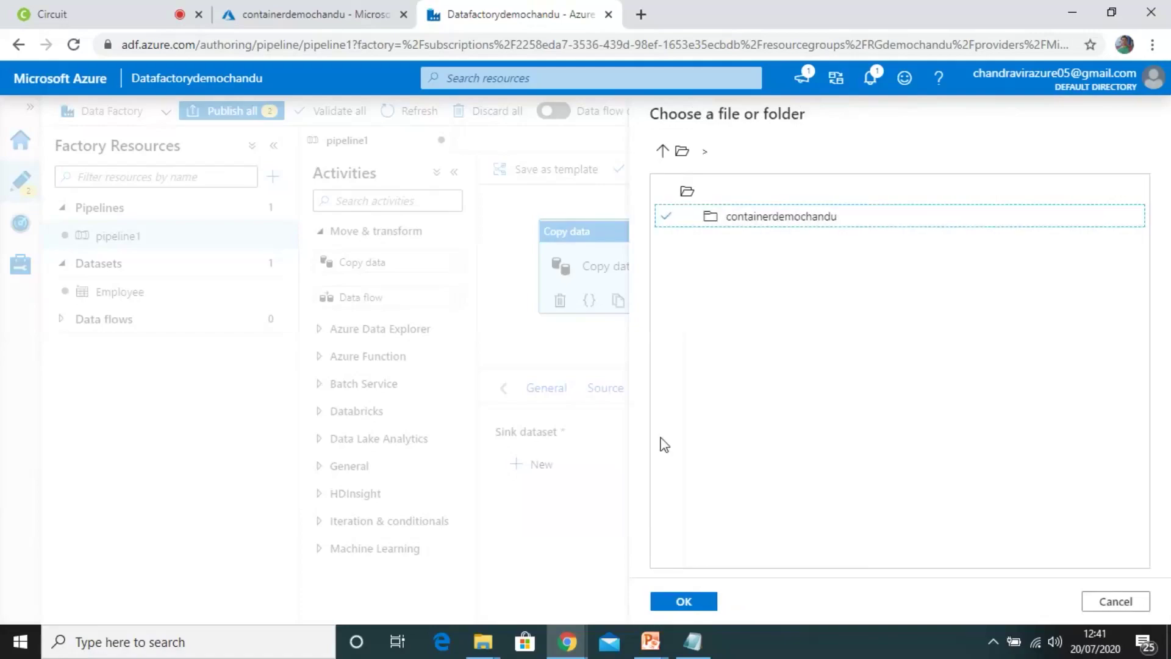
click(671, 601)
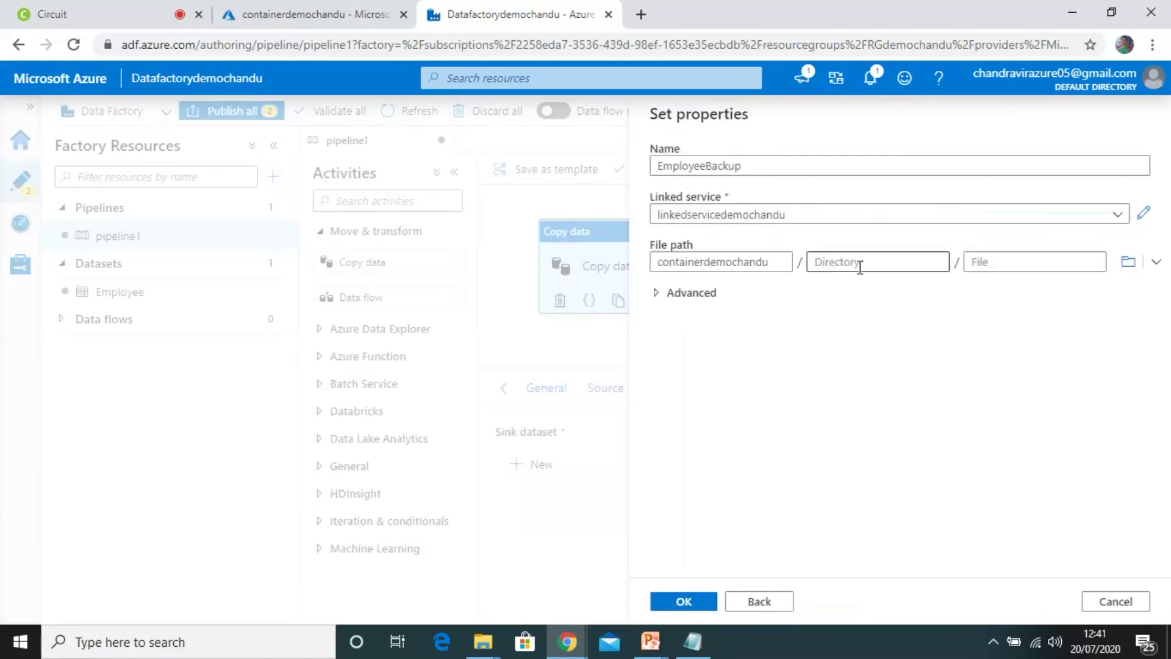
click(862, 263)
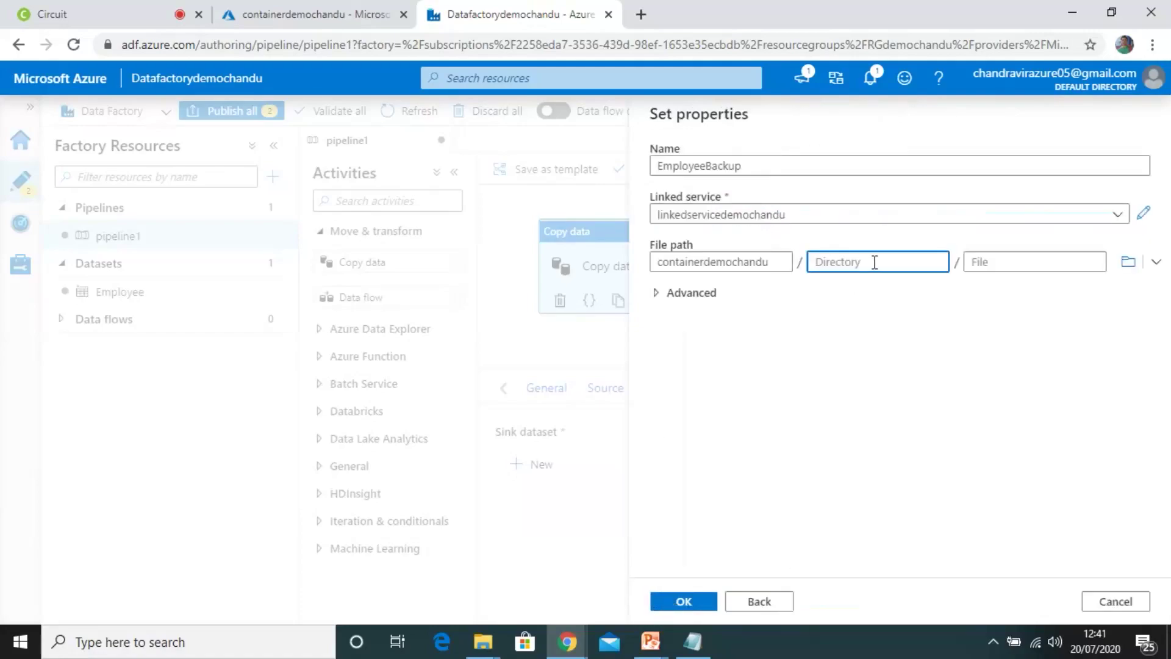
text(output)
- Set the sink dataset's file name to Eployeebackup.txt and confirm the dataset properties
click(981, 264)
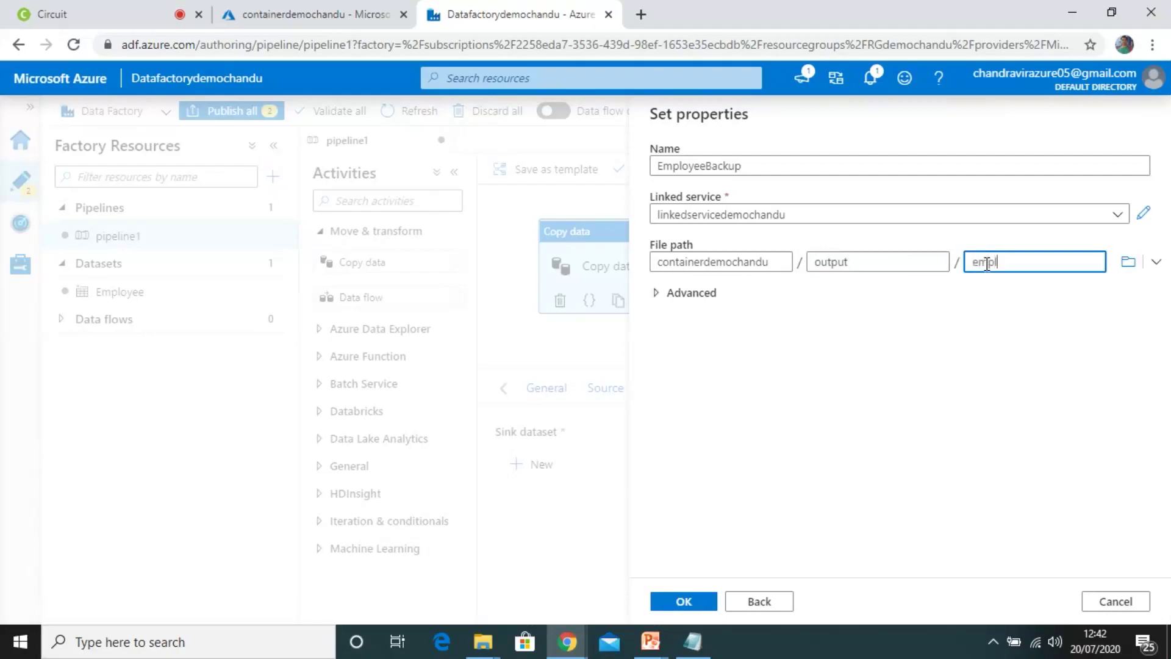
text(employee)
key(BackSpace)
text(backup)
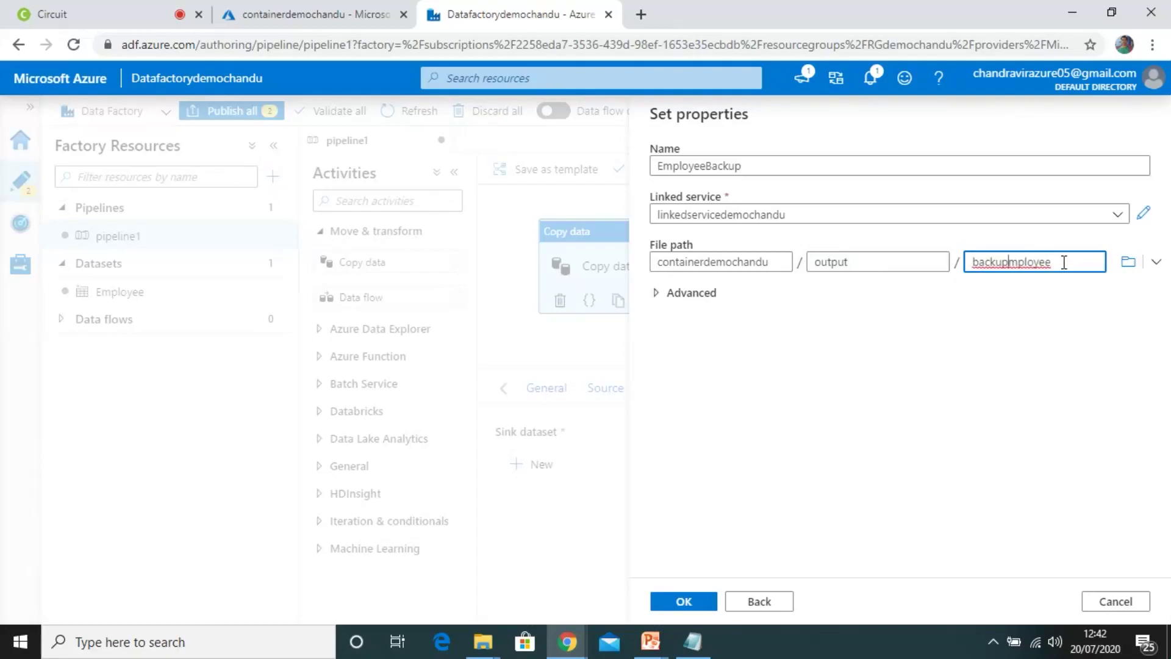
key(BackSpace)
key(BackSpace)
key(BackSpace)
key(BackSpace)
key(BackSpace)
key(BackSpace)
text(E)
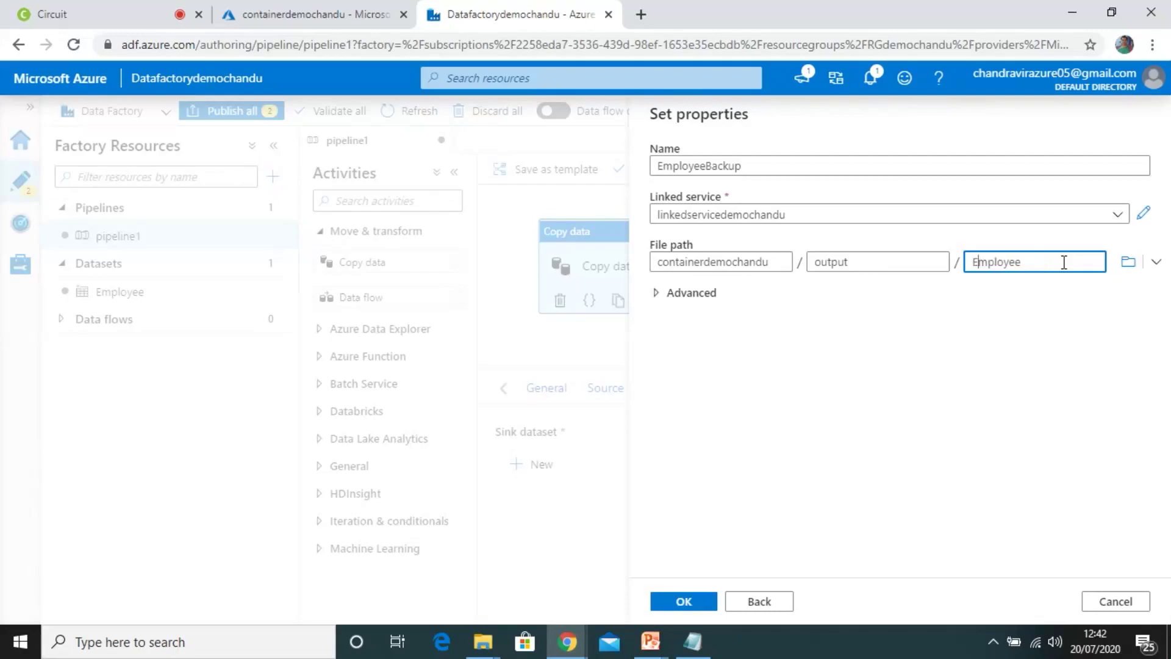
double_click(1068, 253)
text(Backup)
key(BackSpace)
key(BackSpace)
key(BackSpace)
key(BackSpace)
key(BackSpace)
text(Eployeebackup.tx)
click(656, 294)
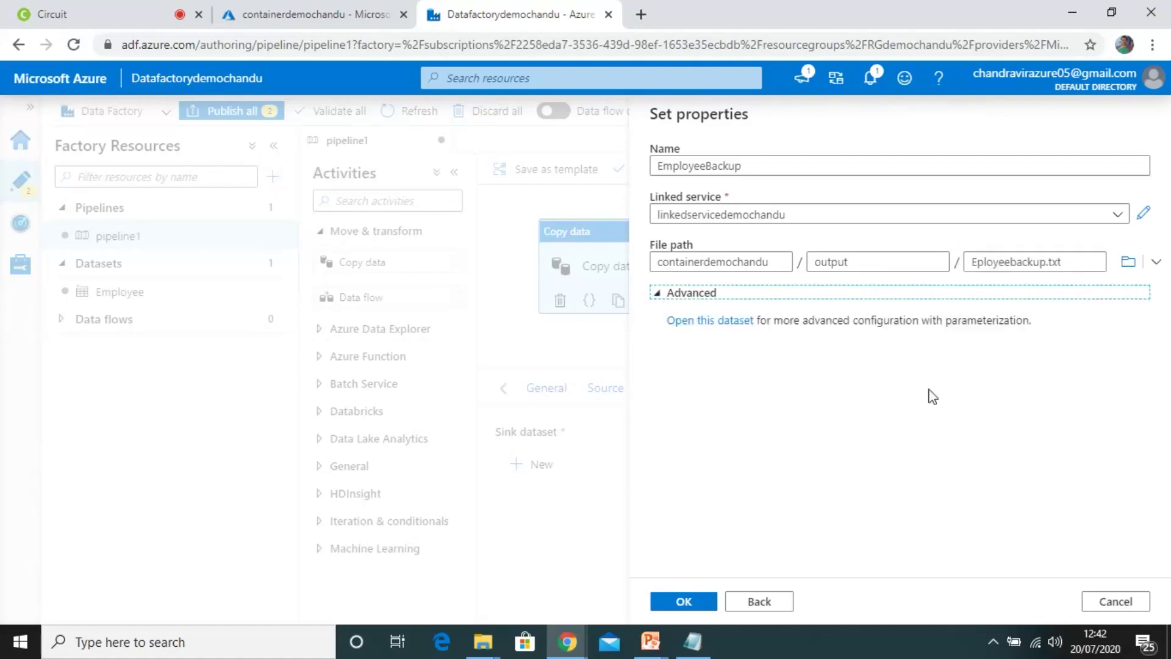
click(681, 603)
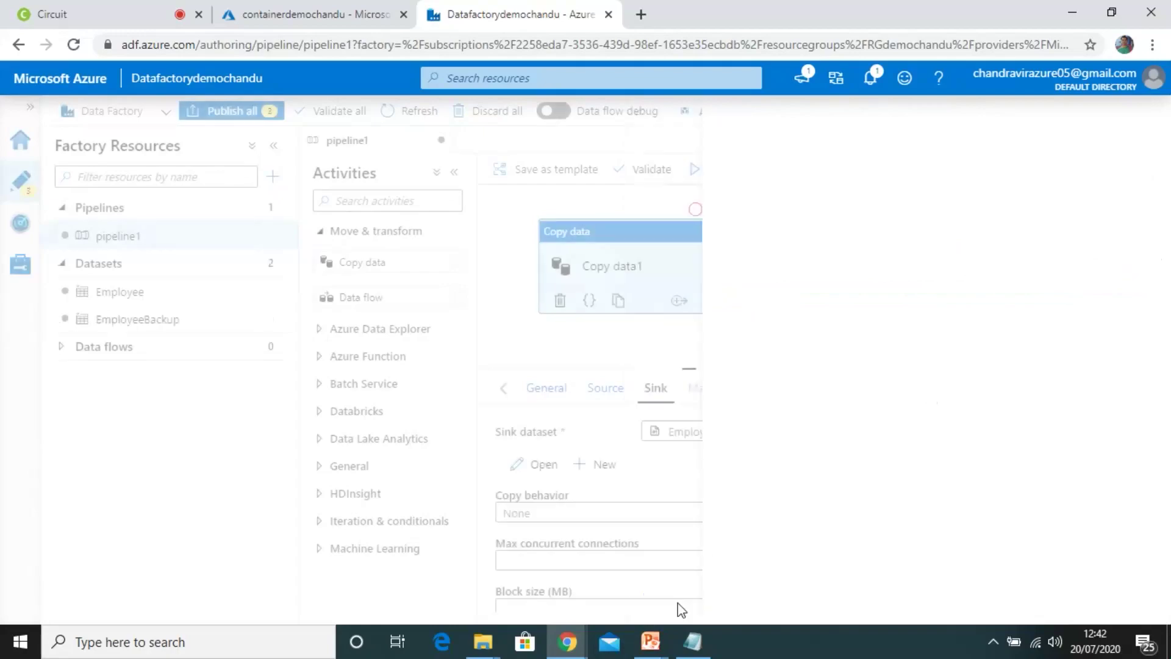
click(63, 263)
click(64, 263)
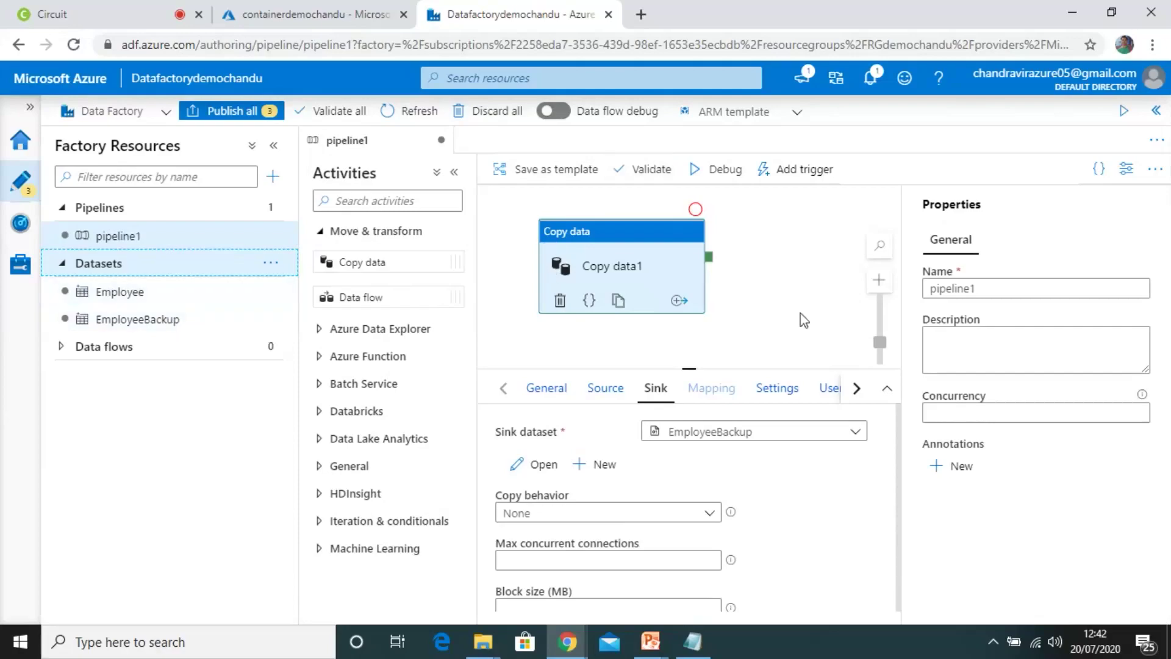
- Validate pipeline1, close the validation output and start a debug run, checking its status in the notifications
click(642, 177)
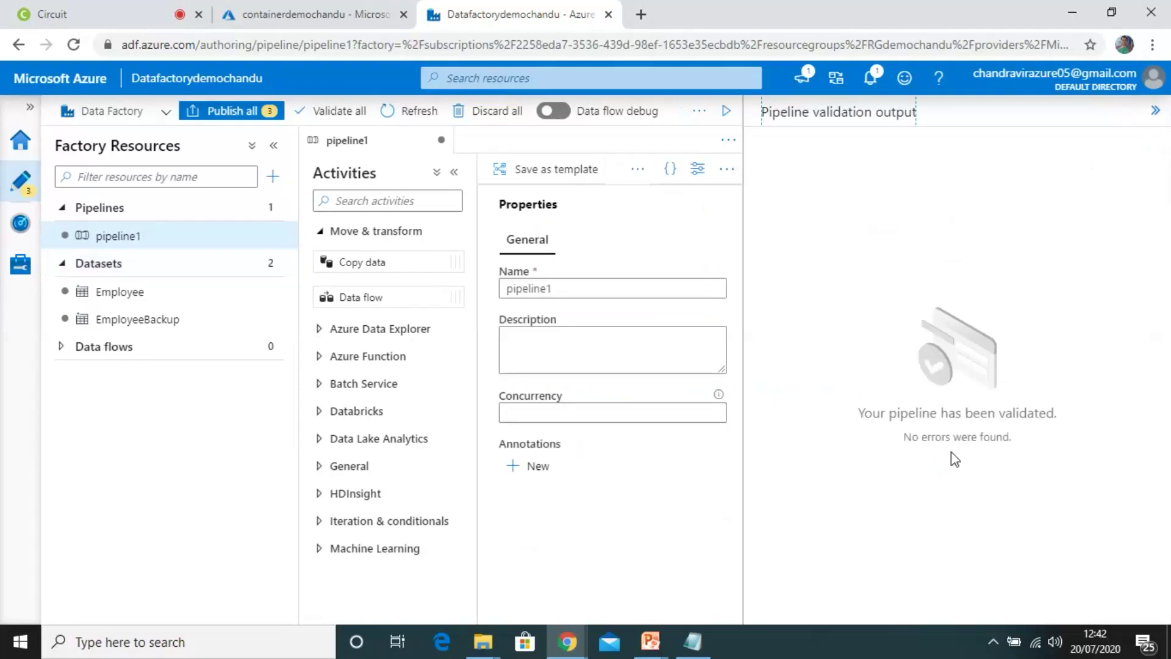
click(1156, 116)
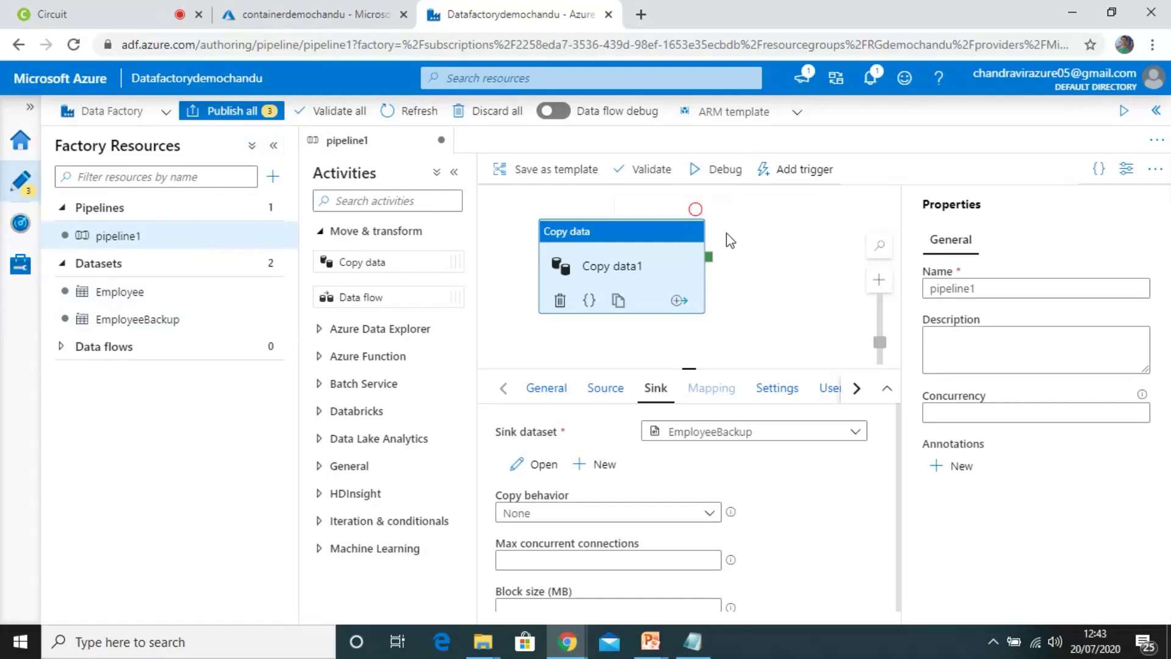
click(717, 181)
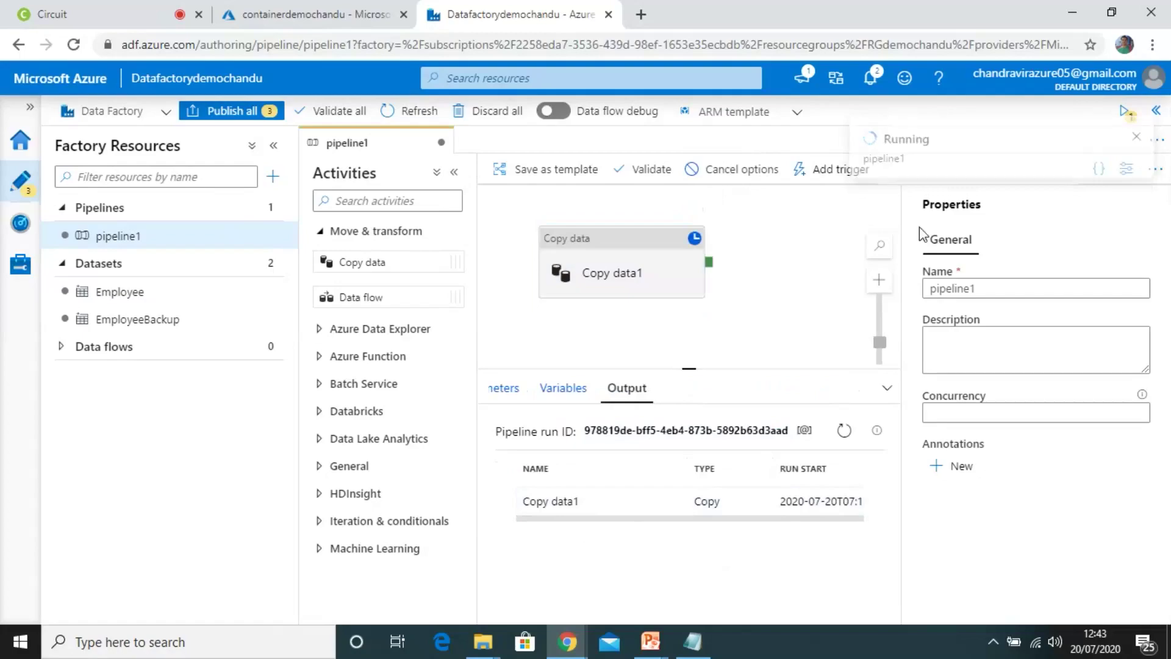
click(877, 85)
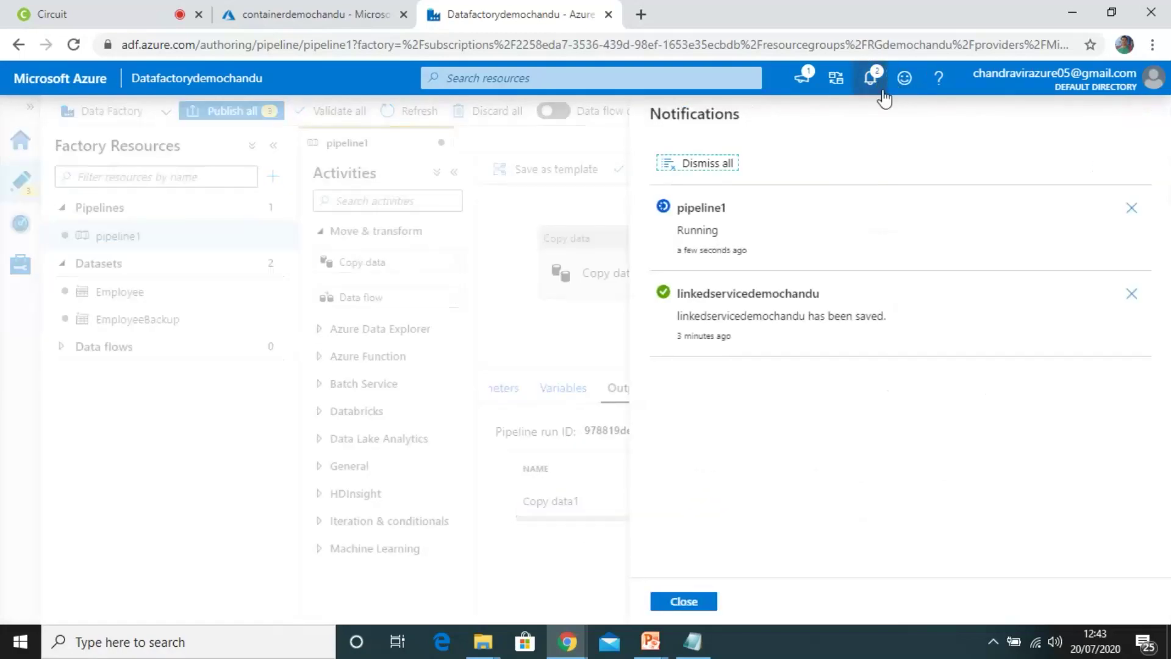
click(877, 86)
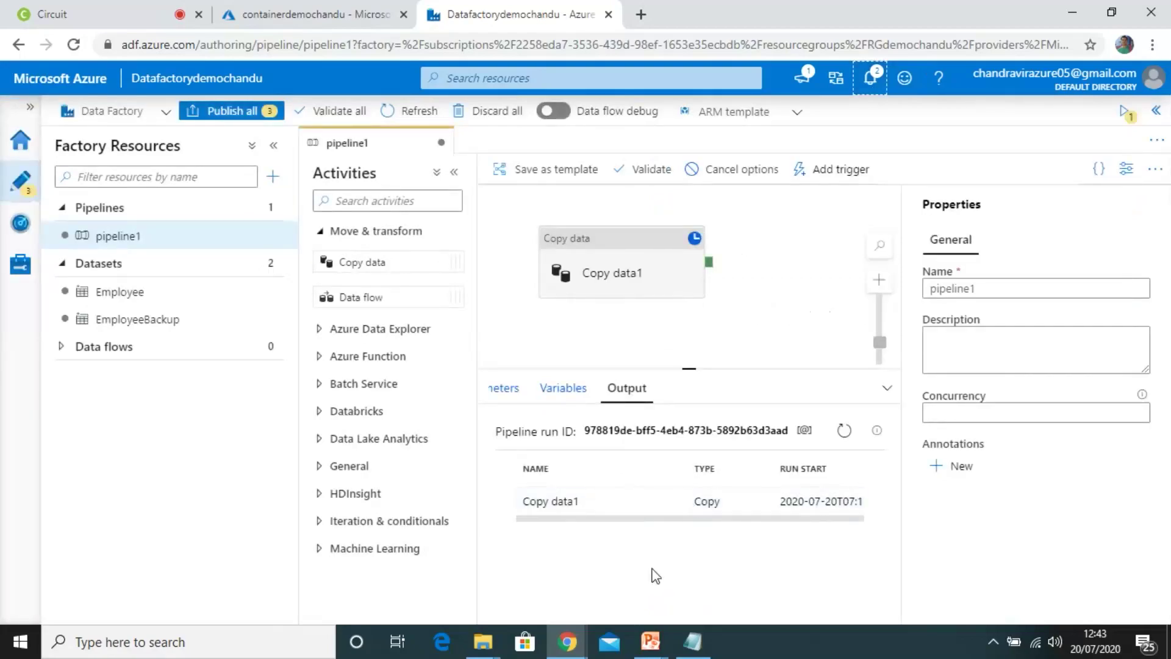
- Check the debug run's result in Data Factory and inspect the output folder of containerdemochandu in the Azure portal
click(296, 18)
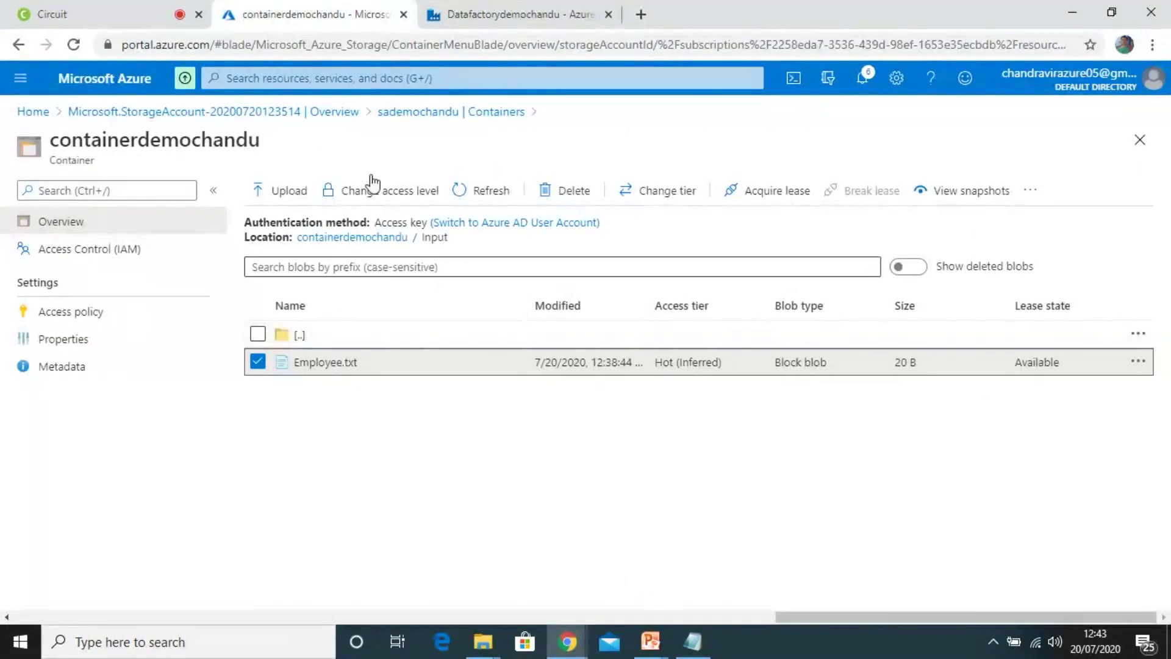
click(412, 111)
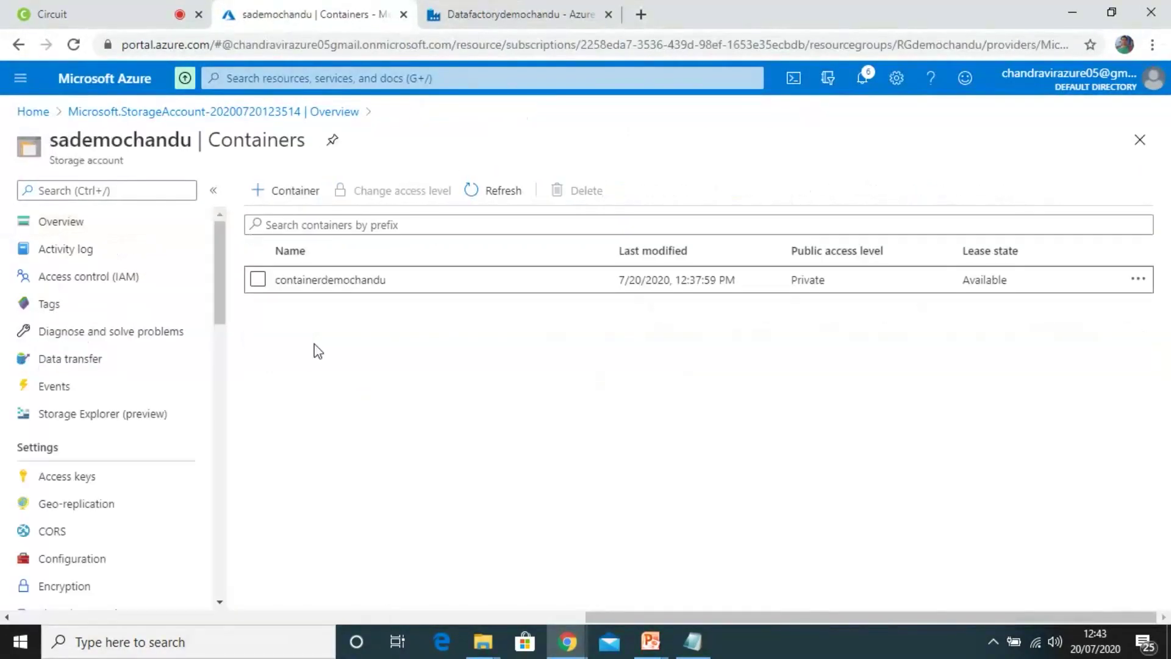
click(310, 282)
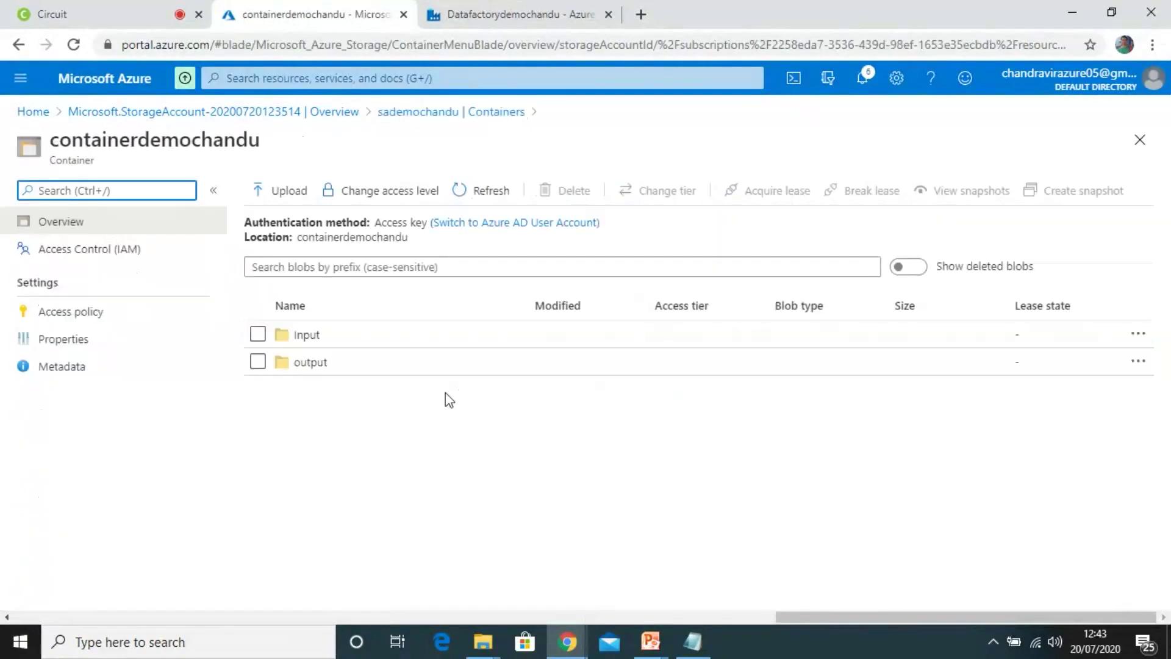
click(548, 25)
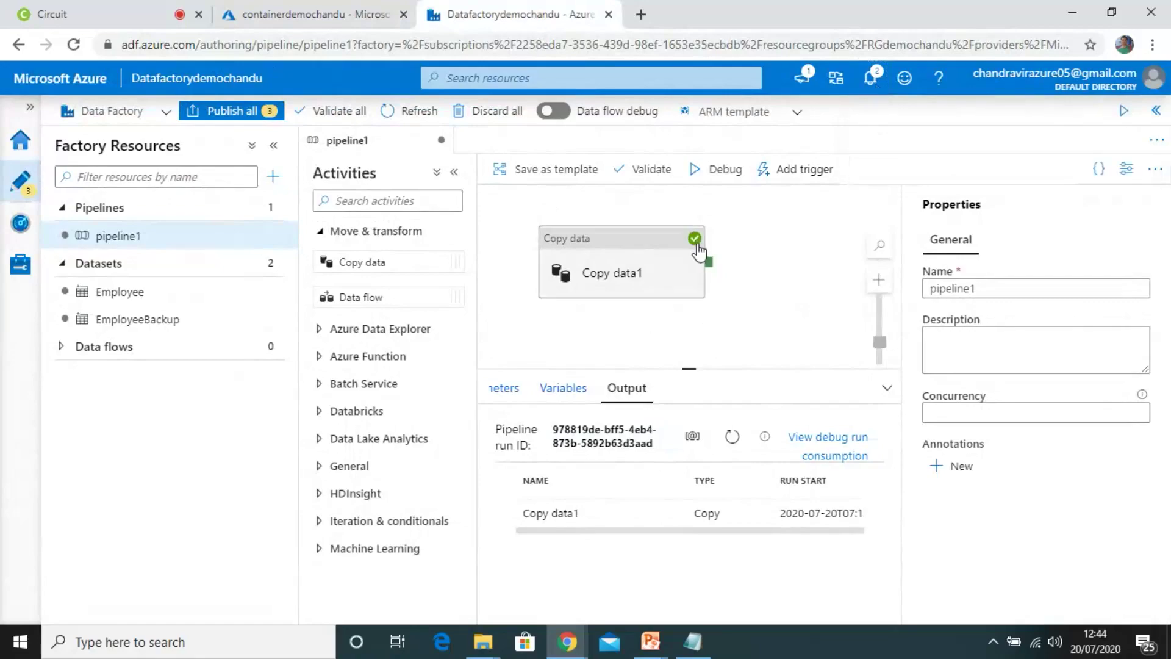
click(316, 15)
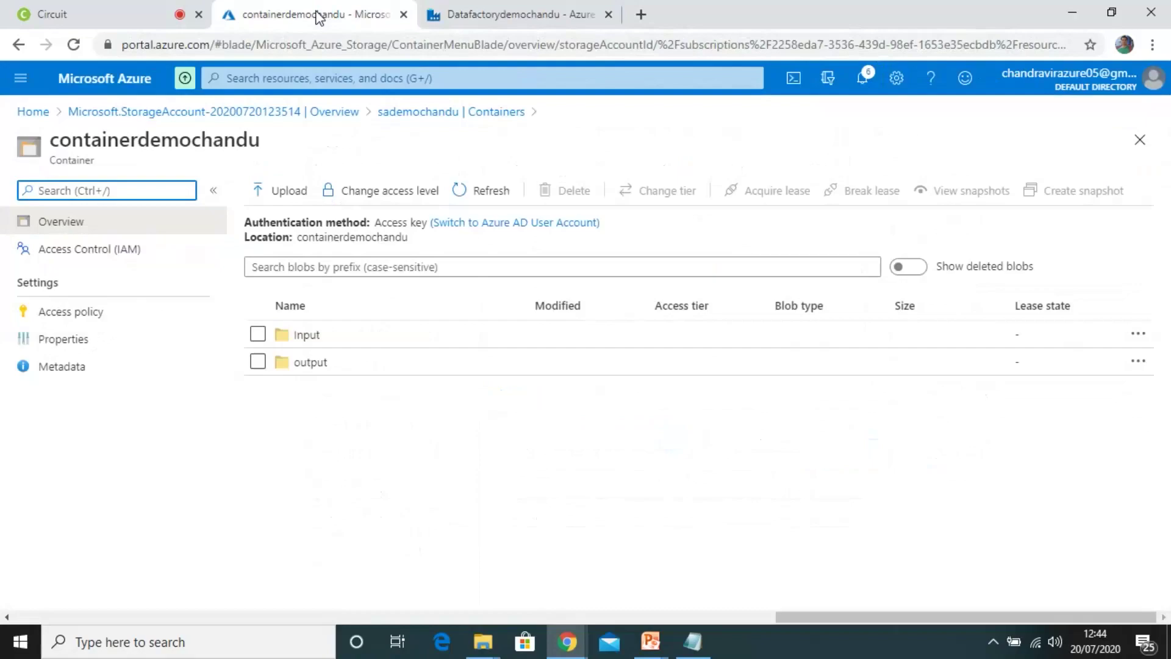
click(313, 365)
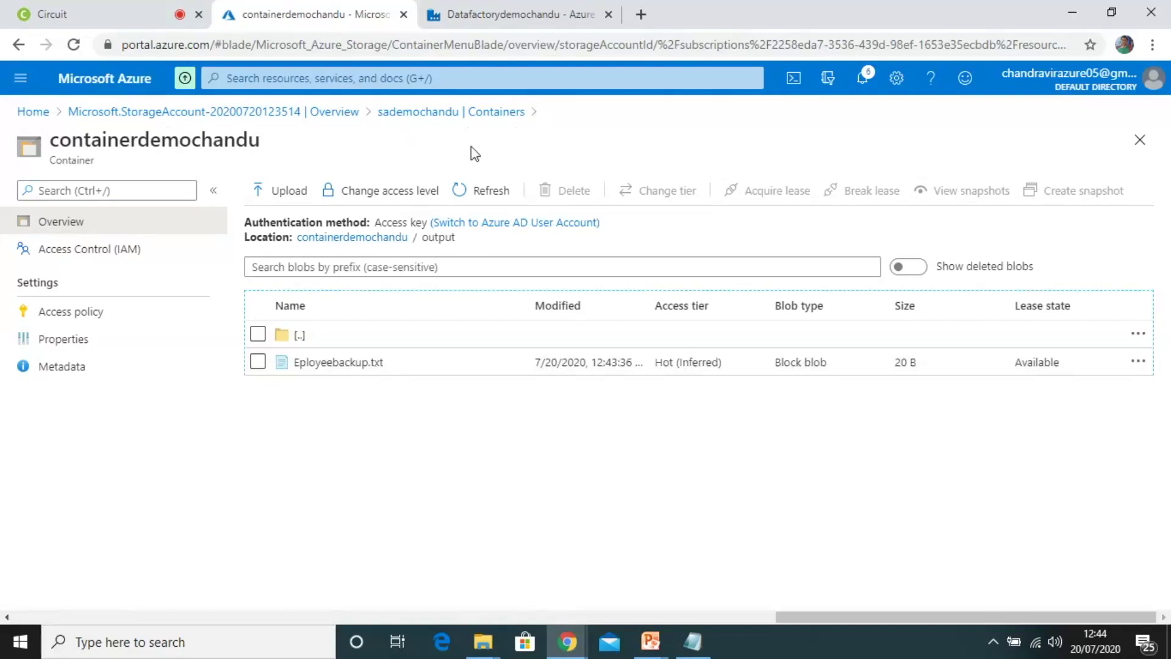
- Return to Data Factory, publish the pending pipeline and dataset changes, and dismiss the notification
click(486, 18)
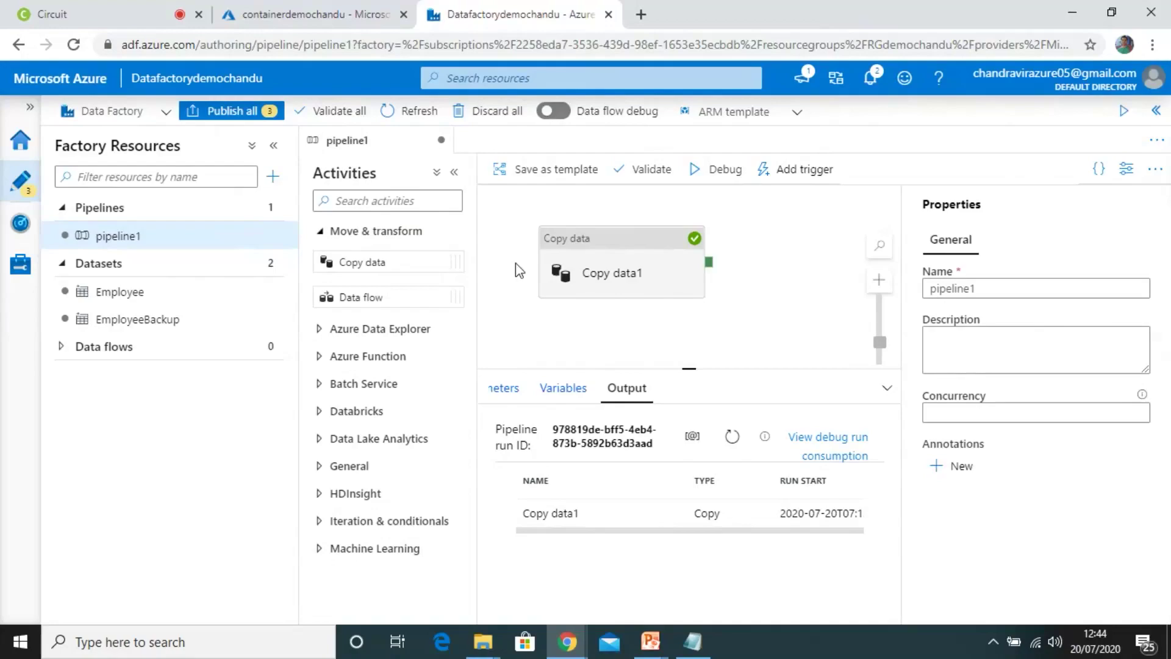
click(250, 111)
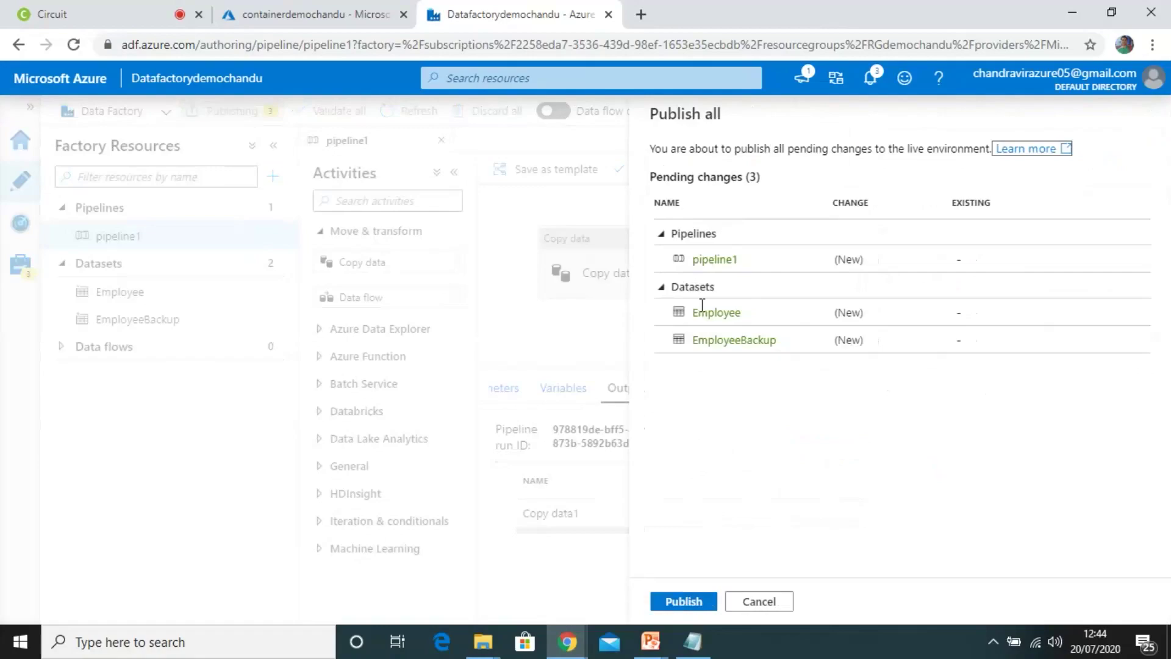
click(674, 602)
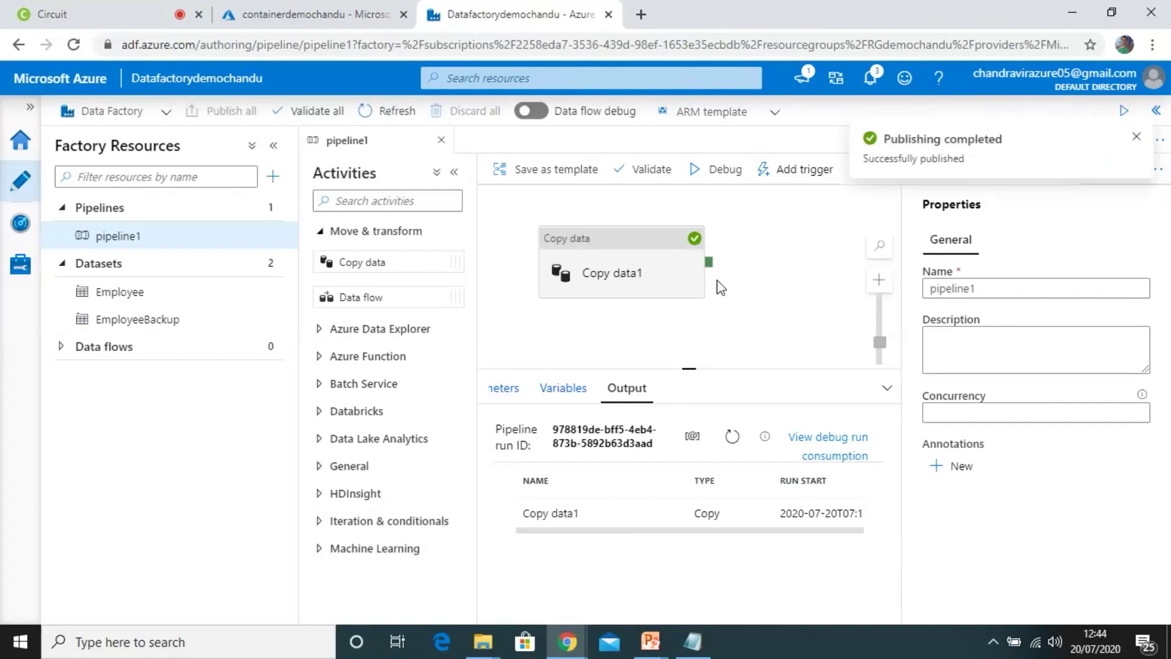
click(1136, 138)
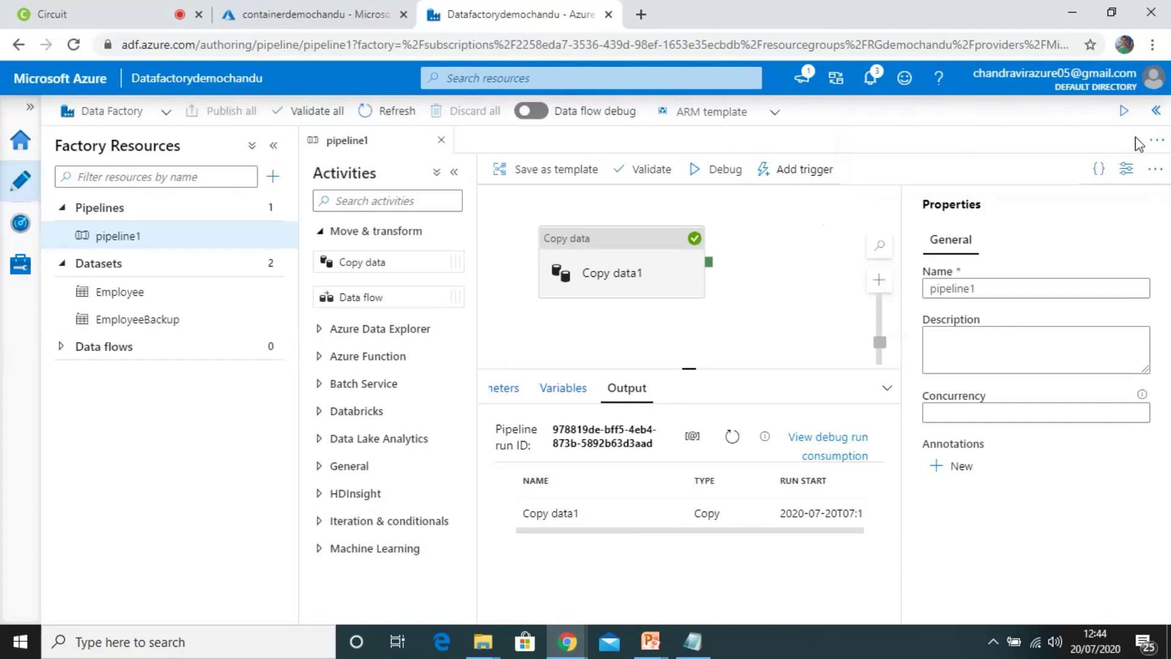
- Review the source and sink settings of the Copy data1 activity, including its Employee and EmployeeBackup datasets
click(625, 286)
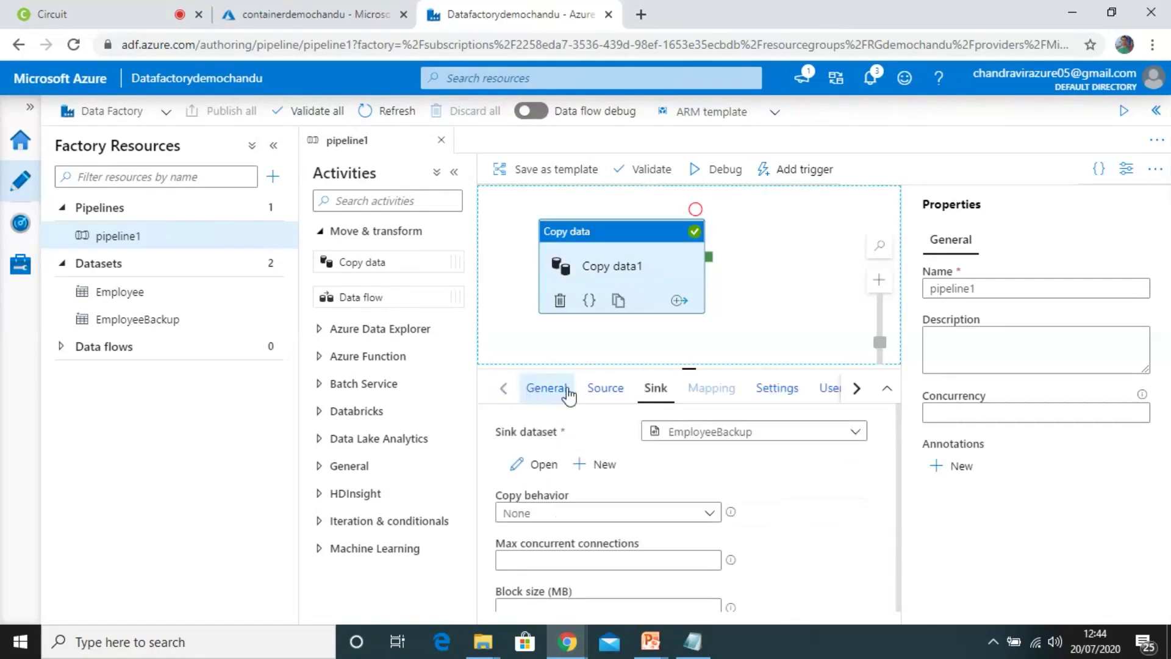
click(601, 391)
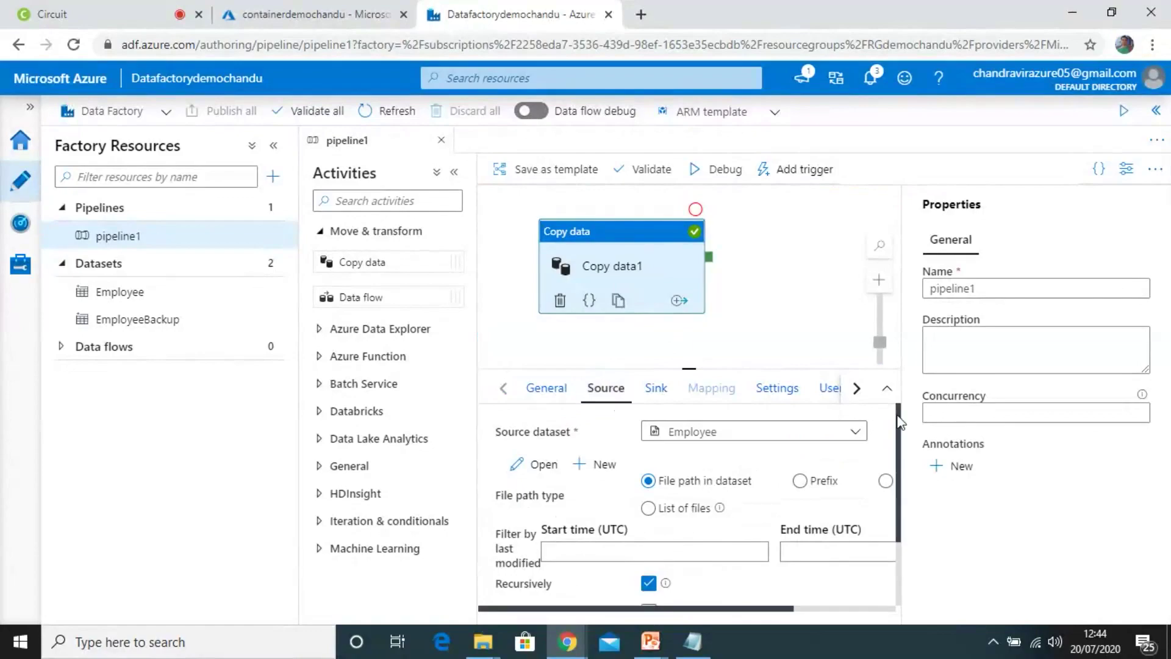
scroll(854, 430, down, 1)
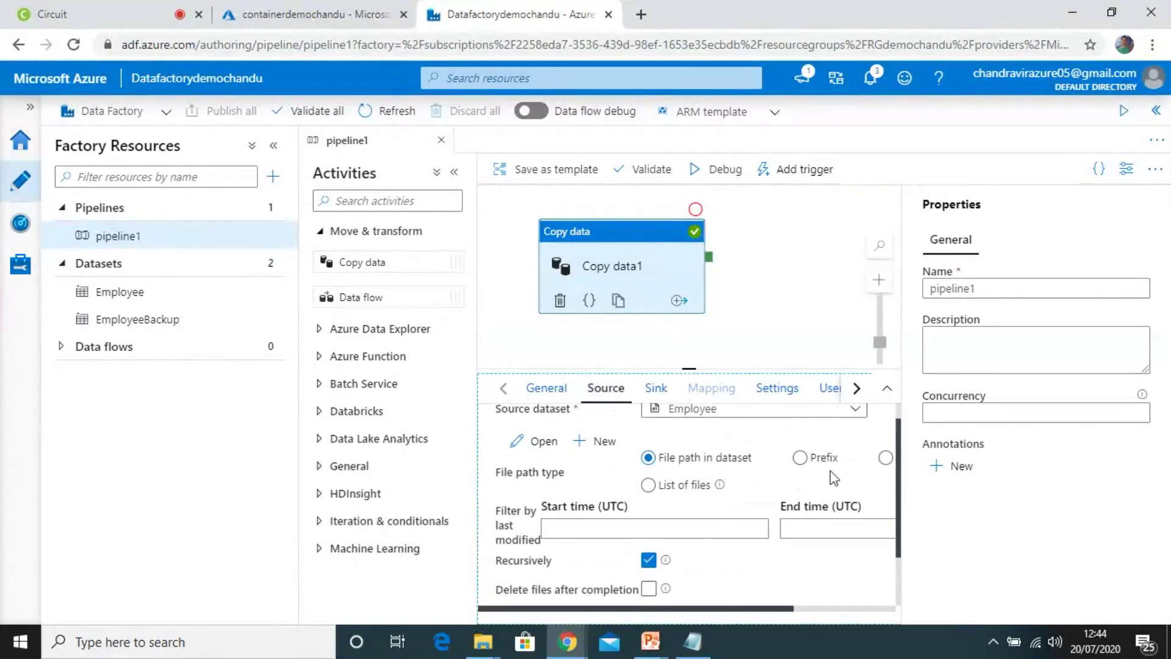
drag(902, 519, 903, 475)
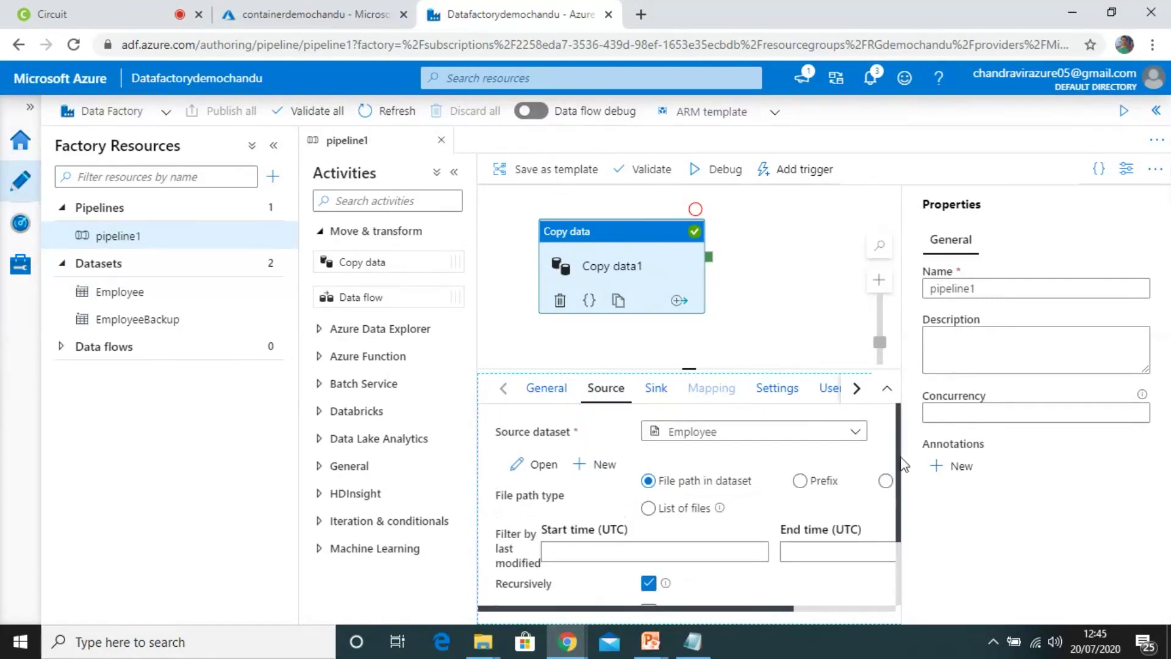
click(656, 389)
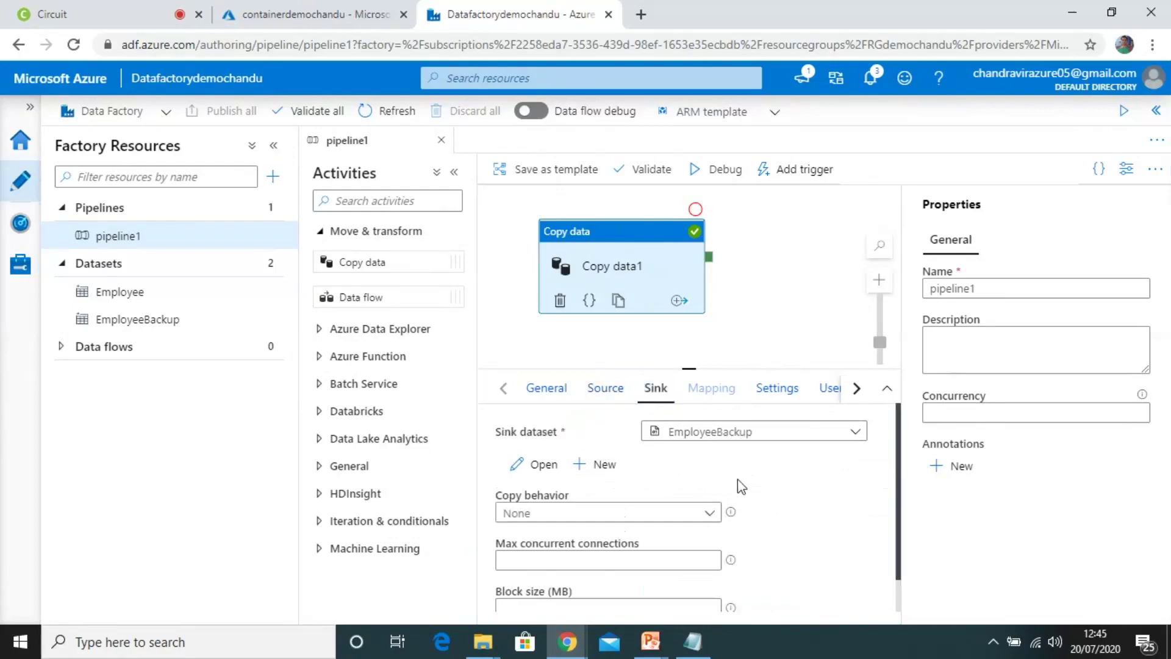
drag(897, 492, 892, 452)
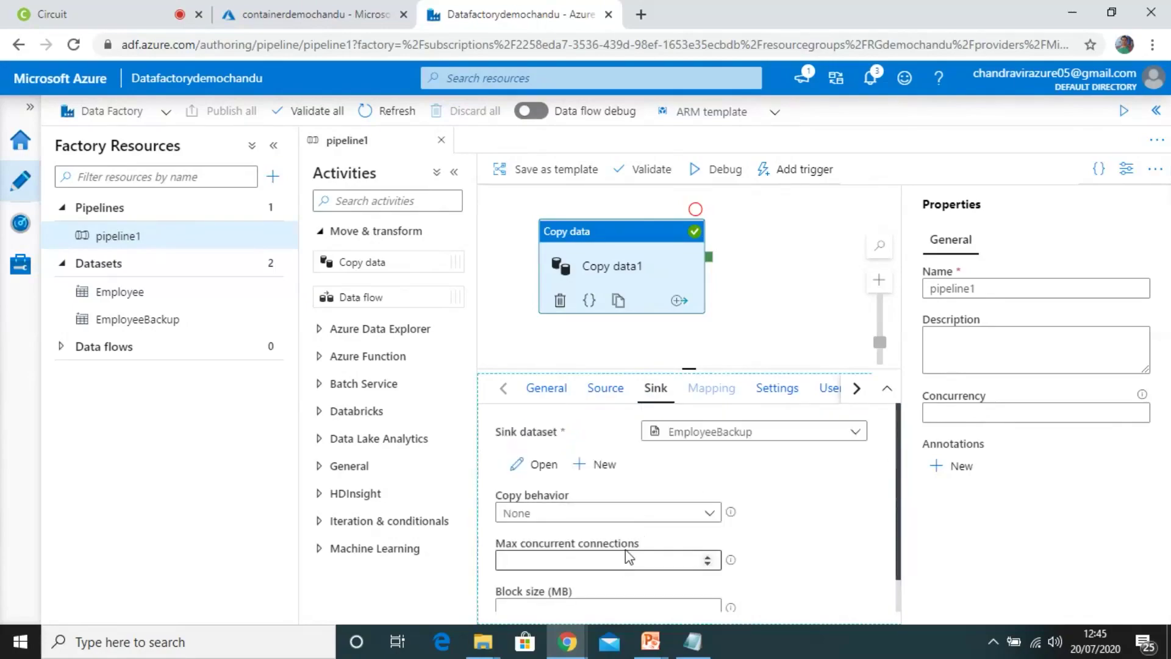
- Examine Copy data1's source options from file path type to maximum concurrent connections, and switch to the container's output folder in the Azure portal
click(615, 389)
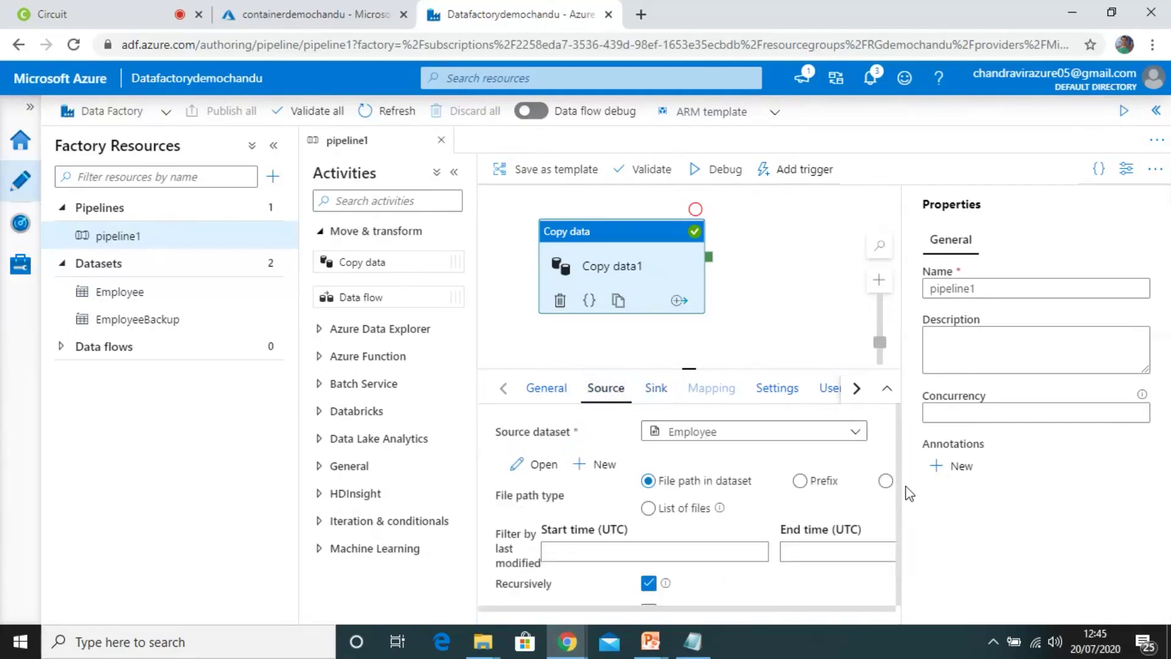
click(906, 517)
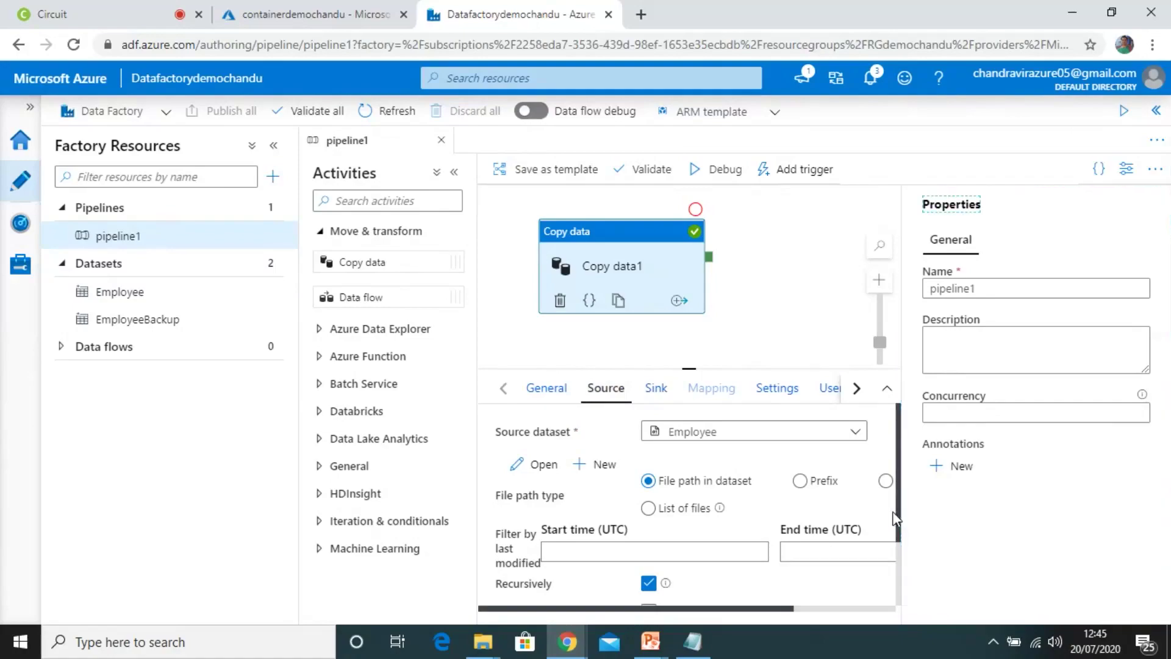
scroll(585, 485, right, 3)
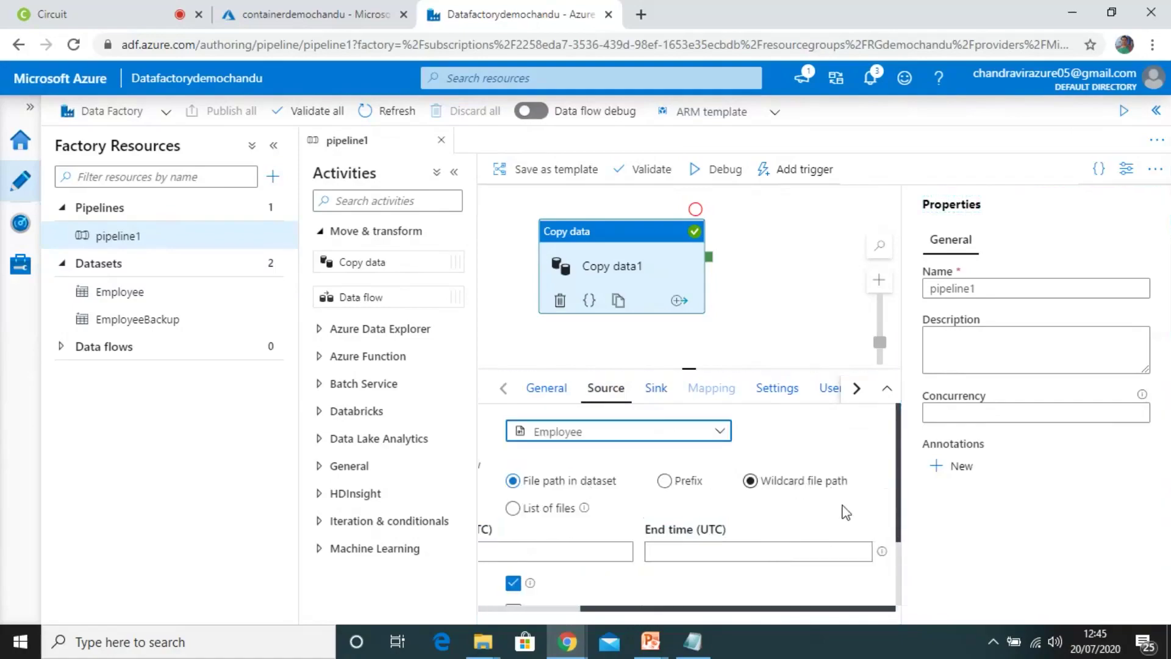
scroll(549, 602, down, 2)
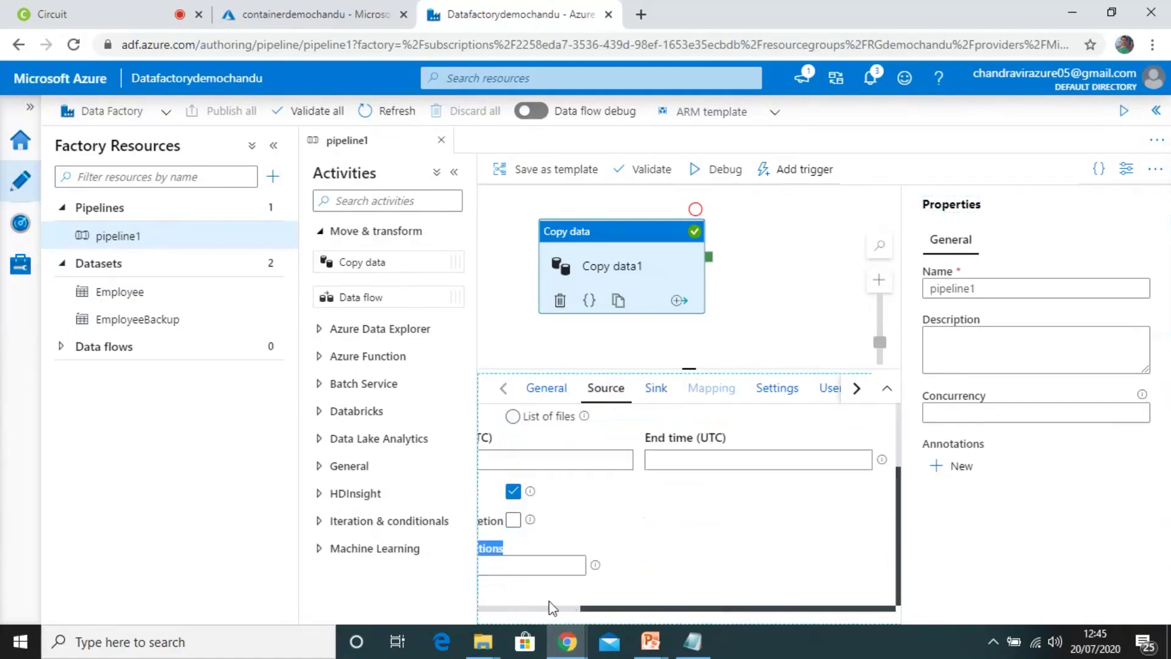
scroll(543, 607, up, 2)
click(534, 610)
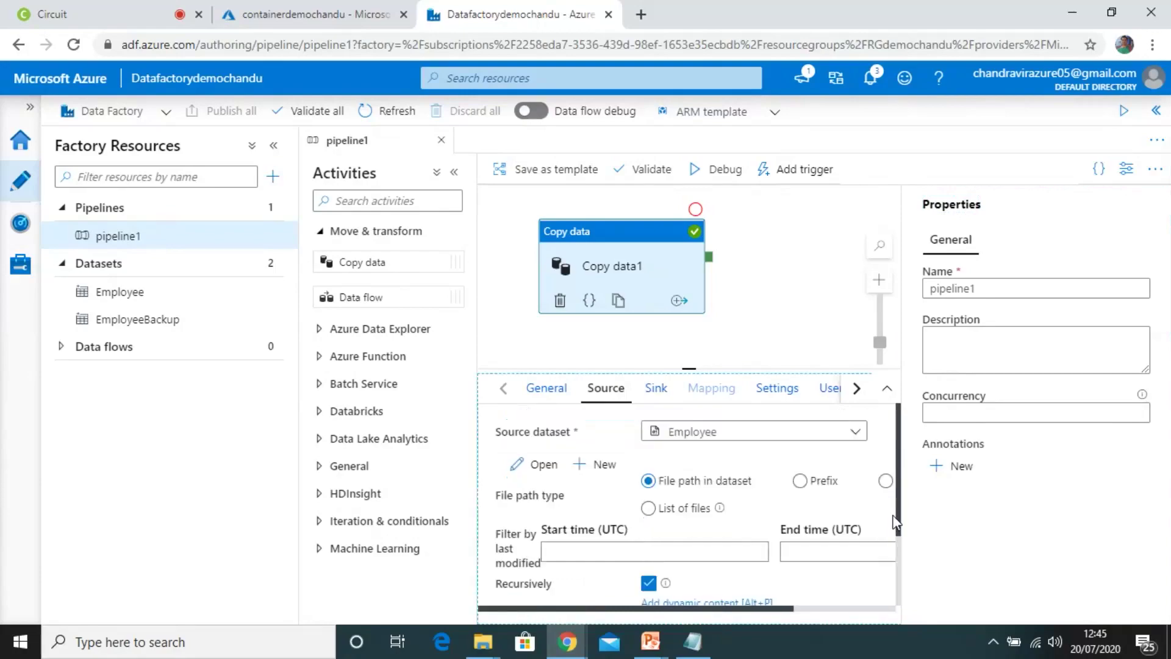
drag(899, 520, 910, 590)
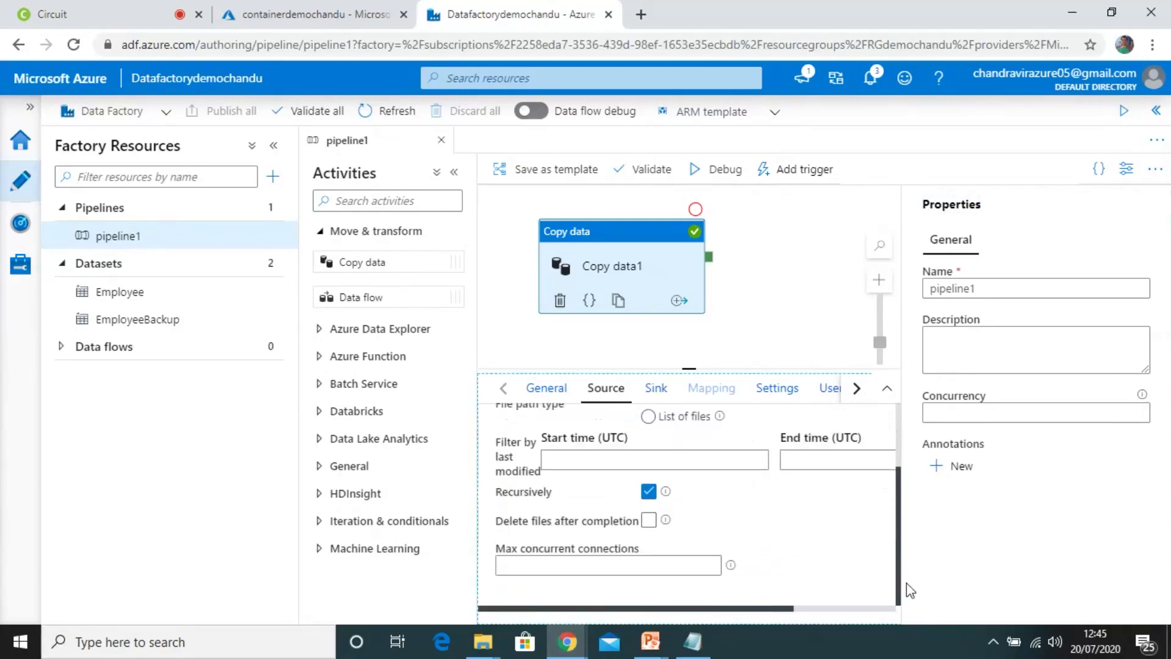
mouse_move(582, 538)
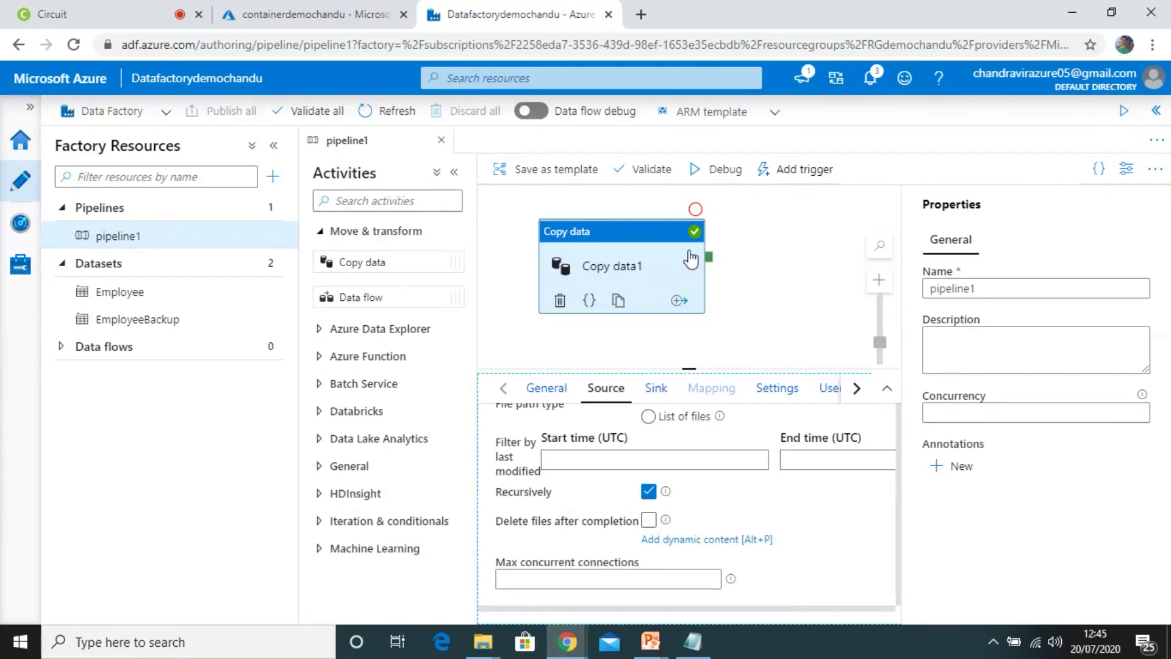
click(905, 521)
drag(902, 513, 883, 364)
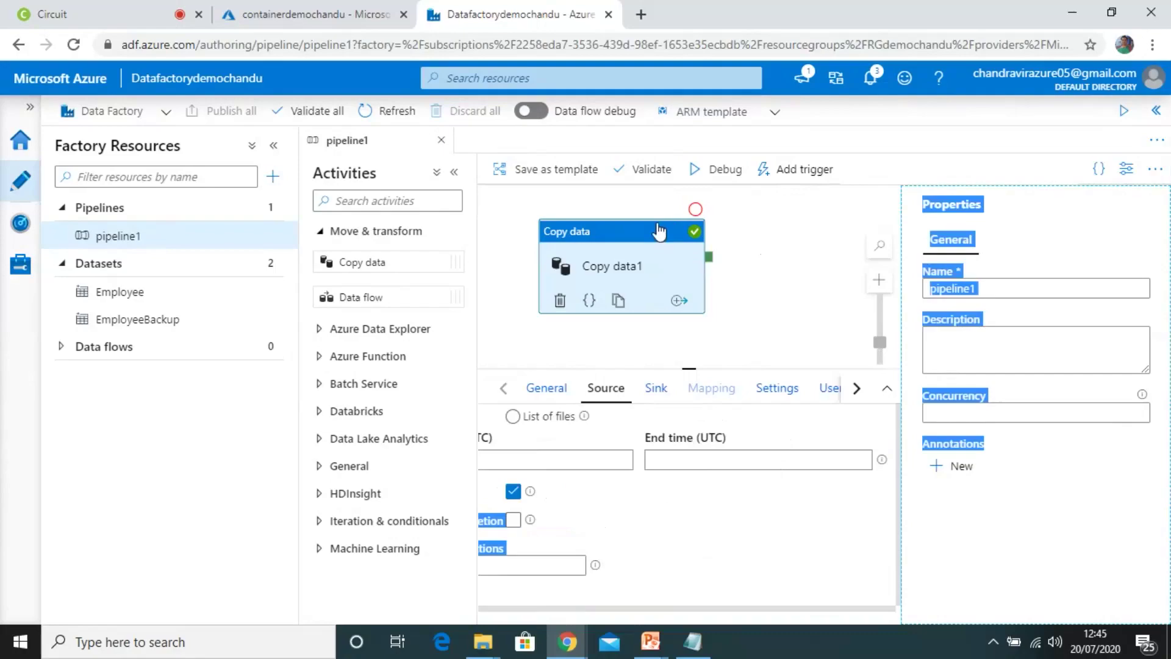
click(322, 17)
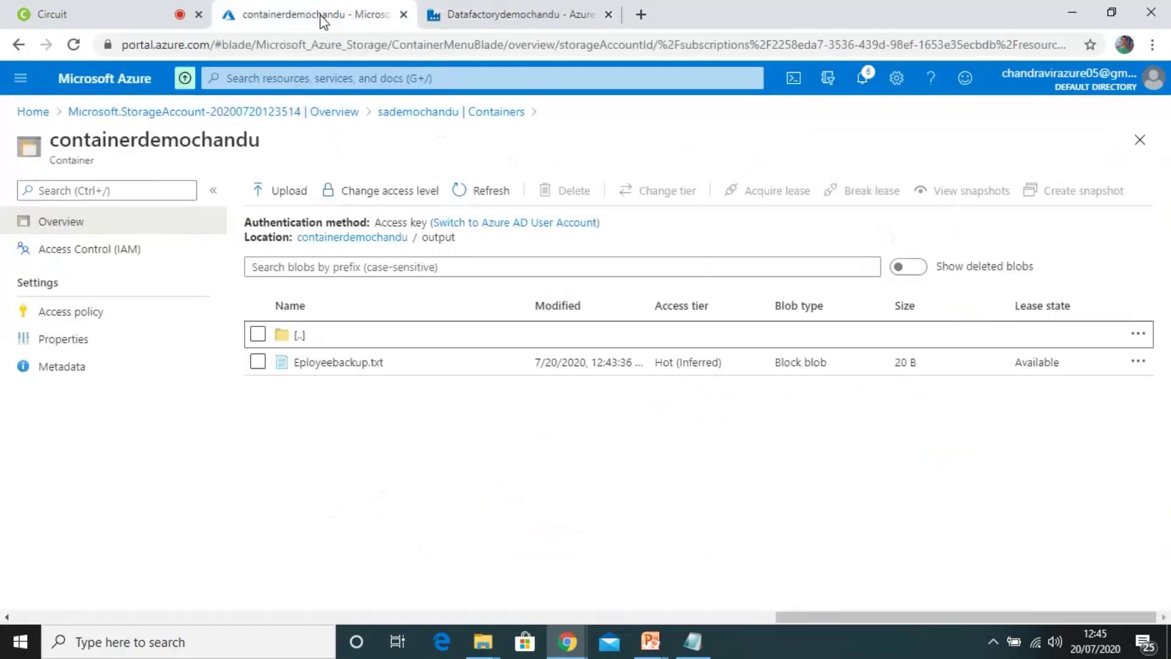
key(alt+Tab)
key(Tab)
key(Tab)
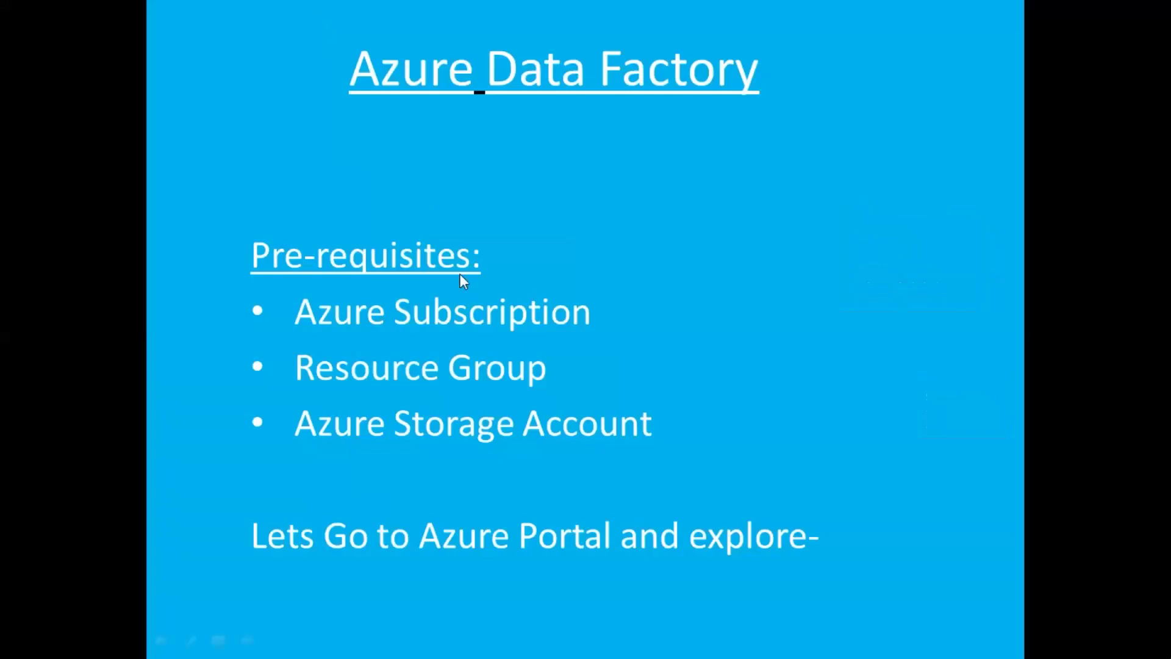
key(Right)
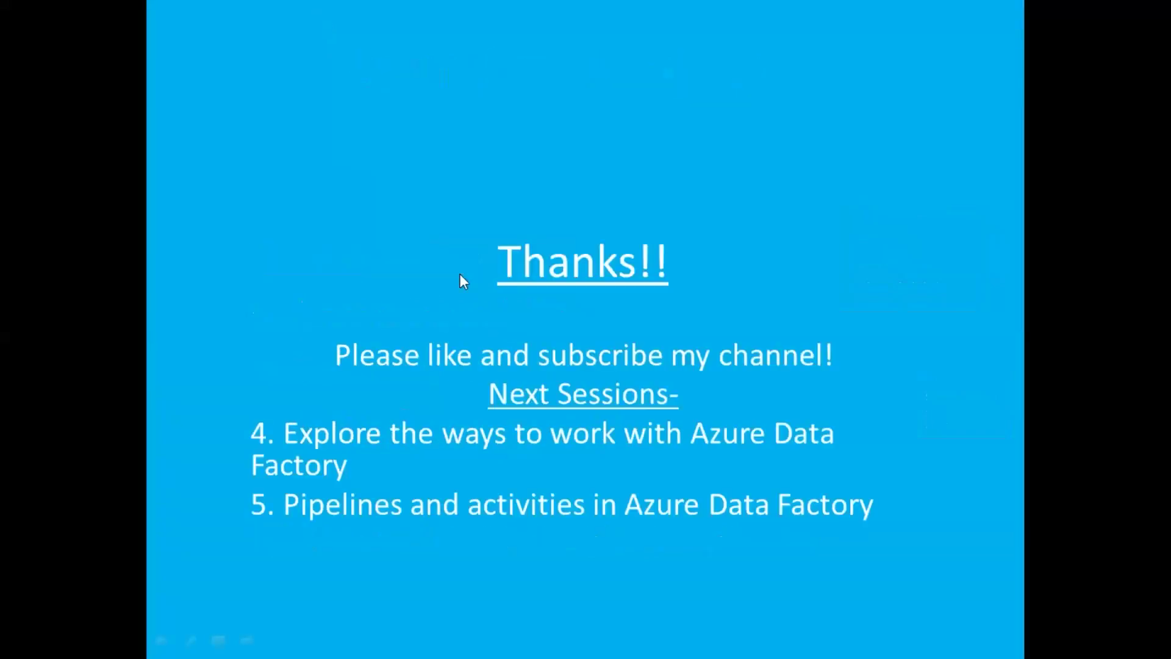